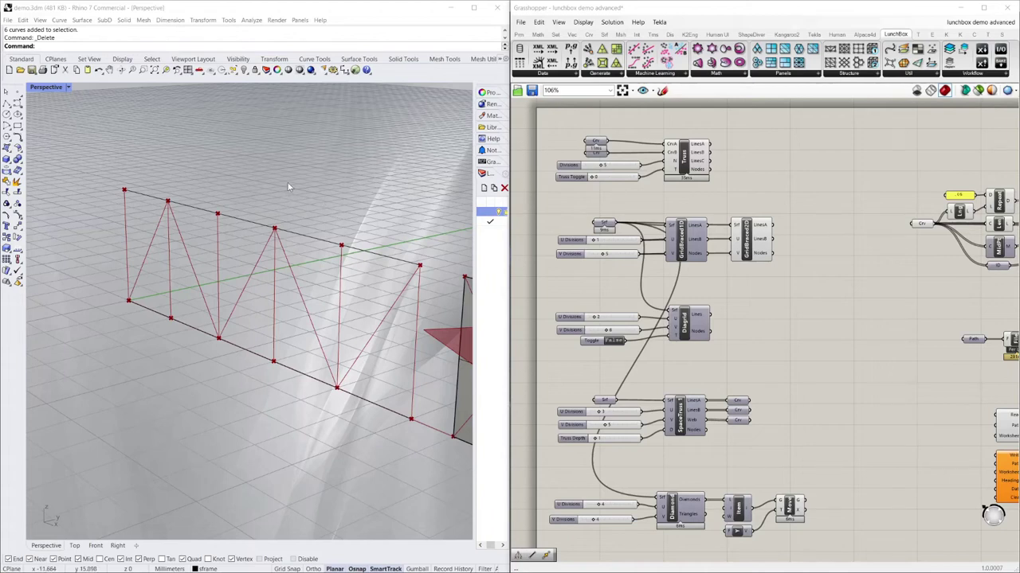
# - Look over the LunchBox component categories and examine the truss, braced-surface and space-truss previews in the Rhino model
pyautogui.click(575, 75)
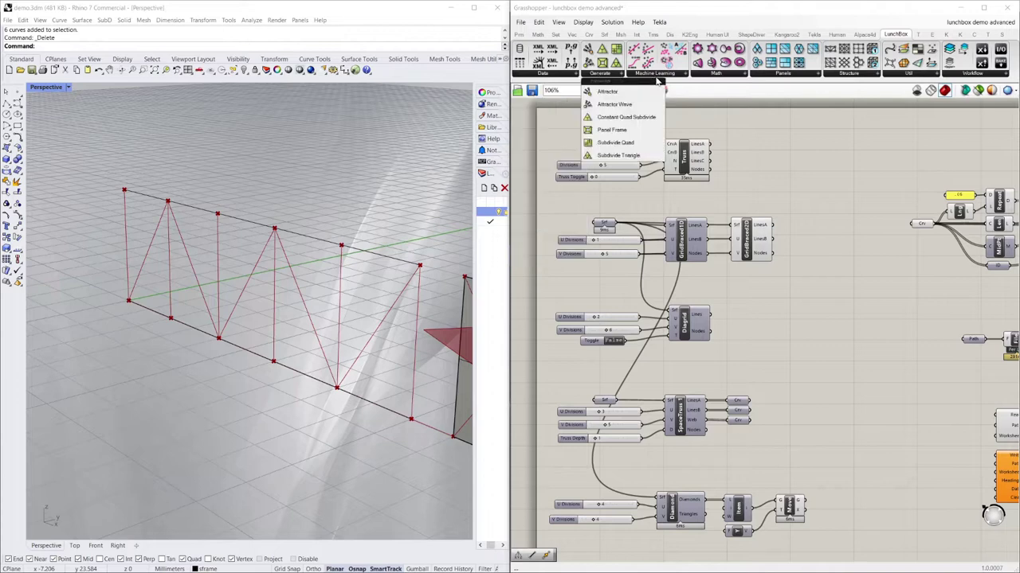
pyautogui.moveTo(782, 76)
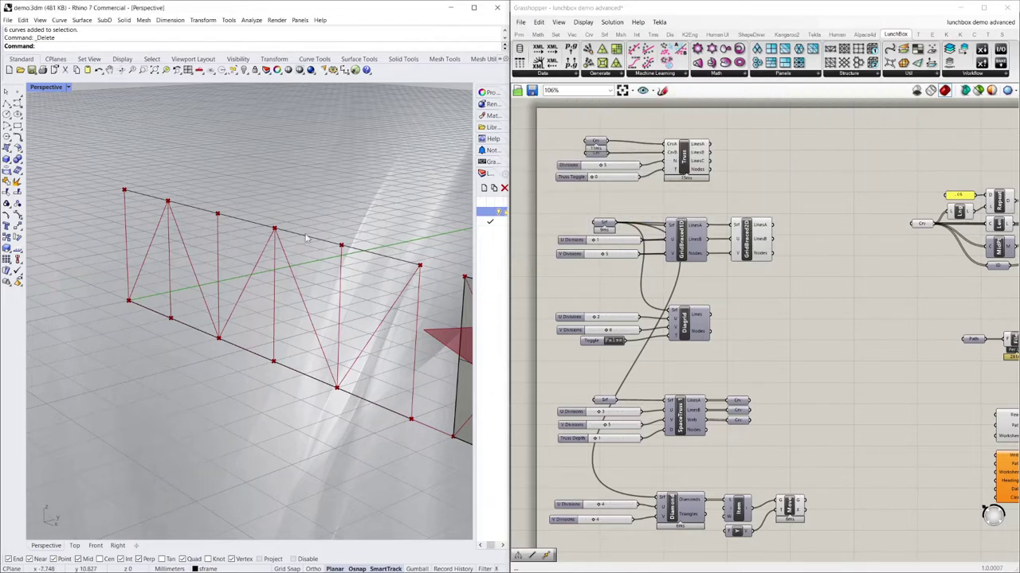
pyautogui.moveTo(296, 213); pyautogui.dragTo(266, 228, button='right')
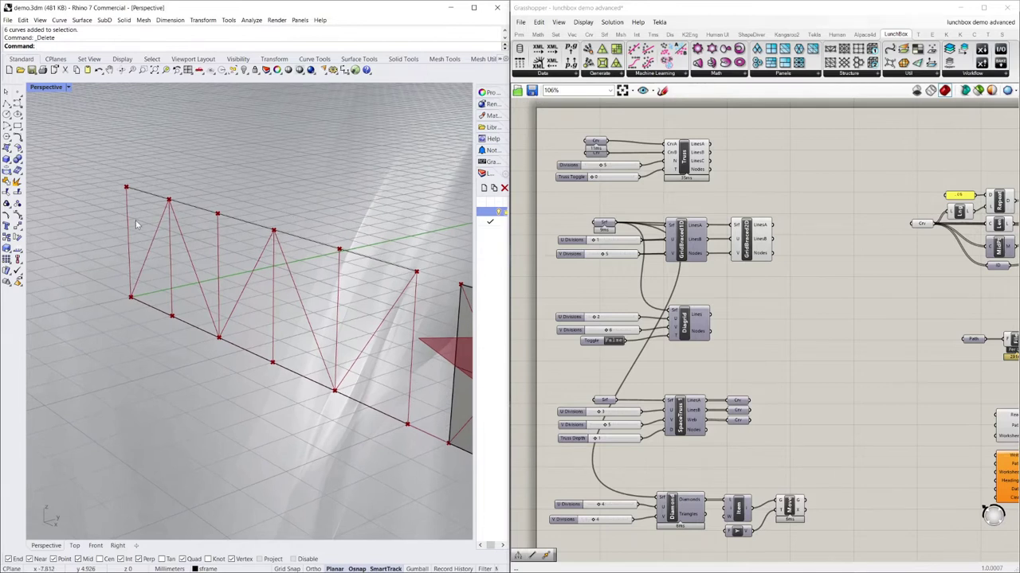
pyautogui.scroll(-8, 136, 225)
pyautogui.scroll(7, 346, 308)
pyautogui.scroll(-3, 125, 246)
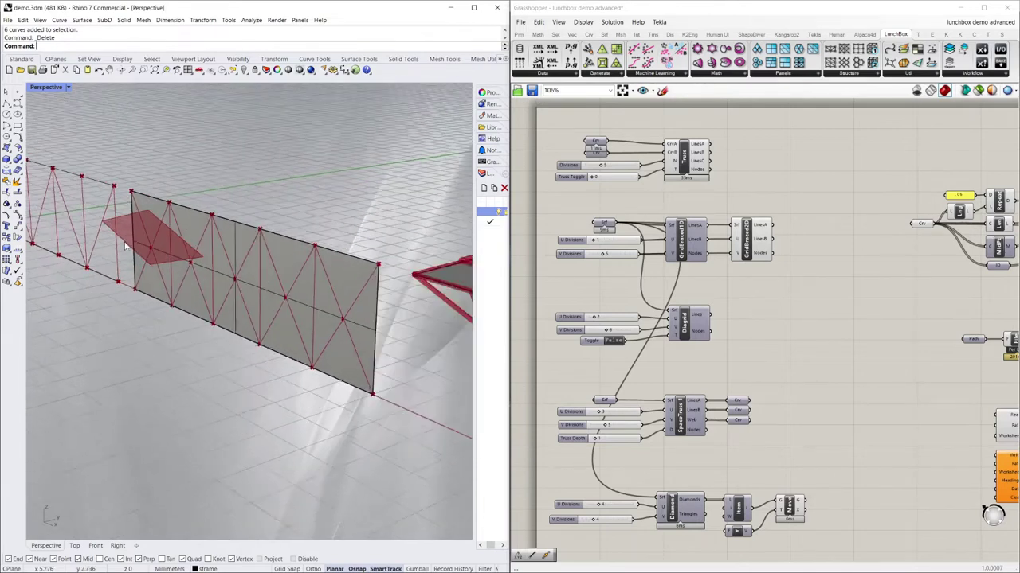
pyautogui.moveTo(125, 247); pyautogui.dragTo(266, 285, button='right')
pyautogui.click(795, 208)
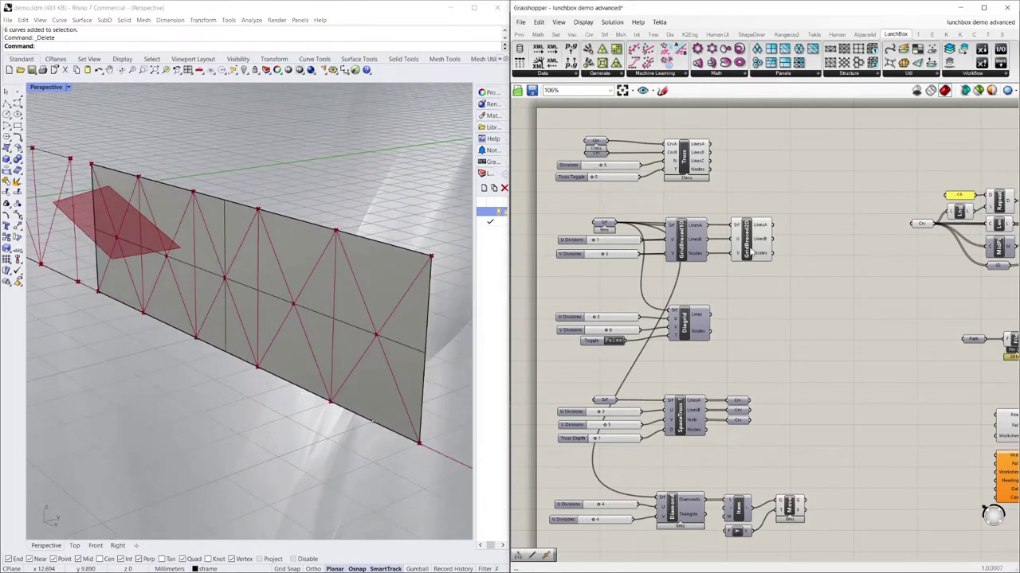
pyautogui.moveTo(316, 204); pyautogui.dragTo(322, 213, button='right')
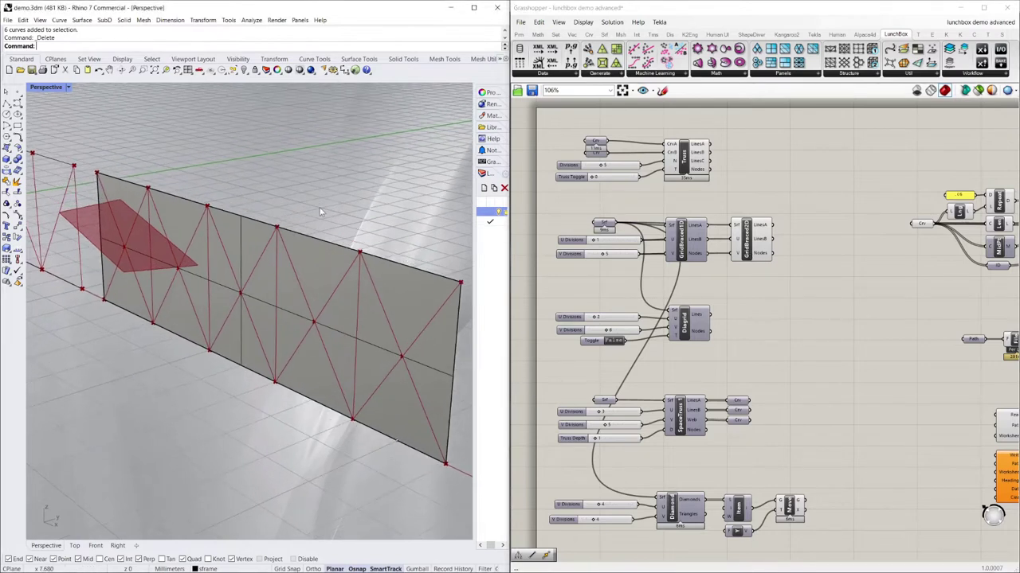
pyautogui.click(743, 324)
pyautogui.click(209, 240)
pyautogui.scroll(-5, 207, 239)
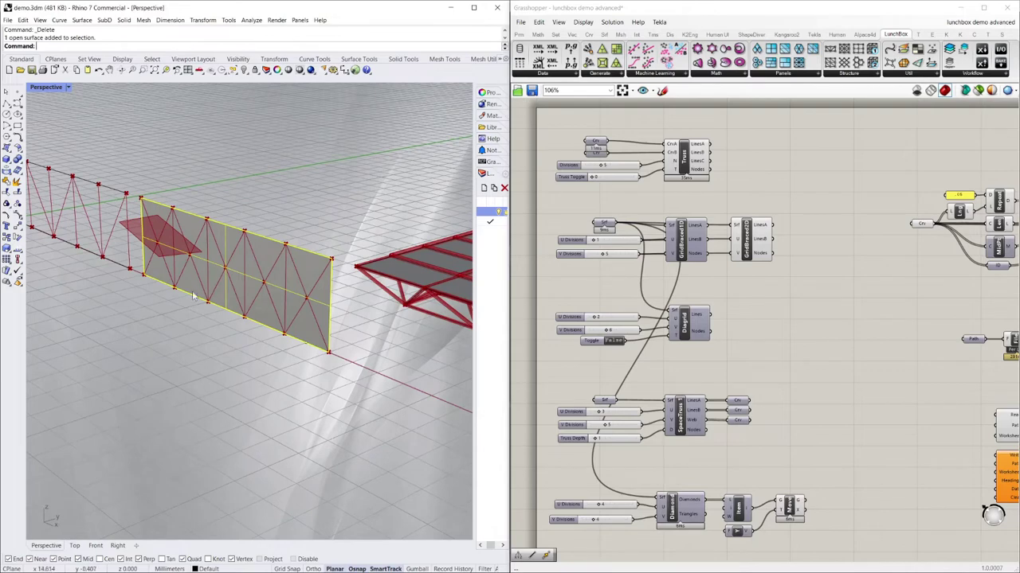
pyautogui.press('Escape')
pyautogui.scroll(6, 191, 231)
pyautogui.scroll(-10, 166, 250)
pyautogui.scroll(8, 412, 313)
pyautogui.moveTo(412, 312); pyautogui.dragTo(377, 297, button='right')
# - Survey the Grasshopper definition, including the data export components, the OUT.ods spreadsheet, and the charting, sorting and regression components
pyautogui.scroll(-3, 370, 299)
pyautogui.scroll(-4, 832, 310)
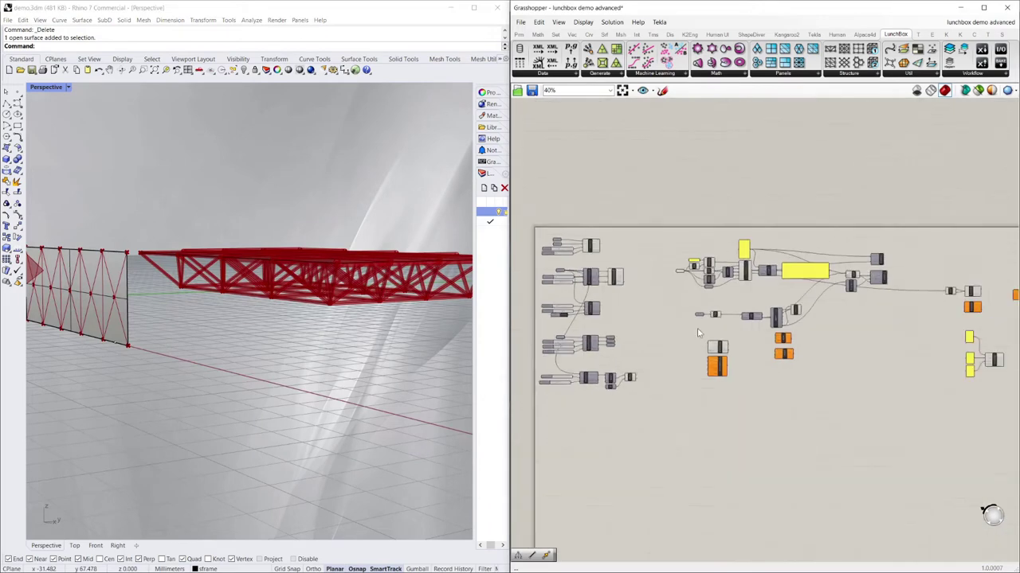
pyautogui.scroll(3, 835, 319)
pyautogui.scroll(-5, 834, 317)
pyautogui.scroll(6, 729, 299)
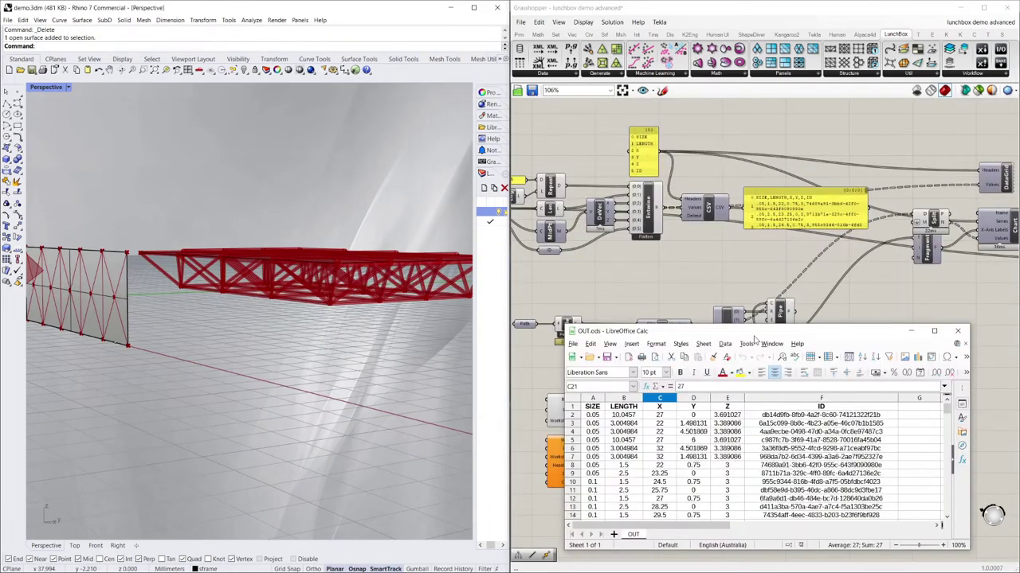
pyautogui.moveTo(756, 336); pyautogui.dragTo(773, 335)
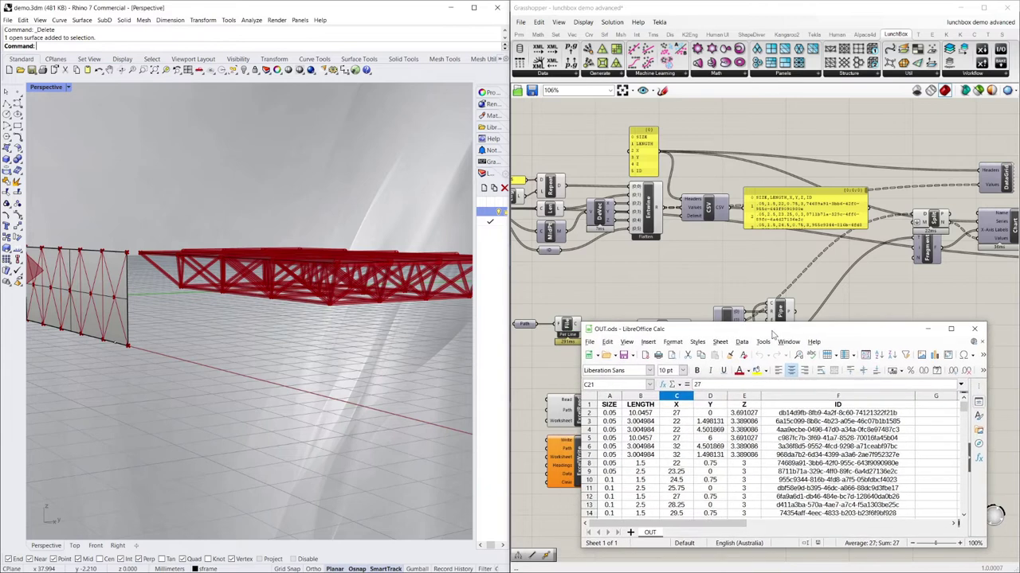
pyautogui.click(904, 261)
pyautogui.scroll(-4, 590, 287)
pyautogui.scroll(2, 820, 350)
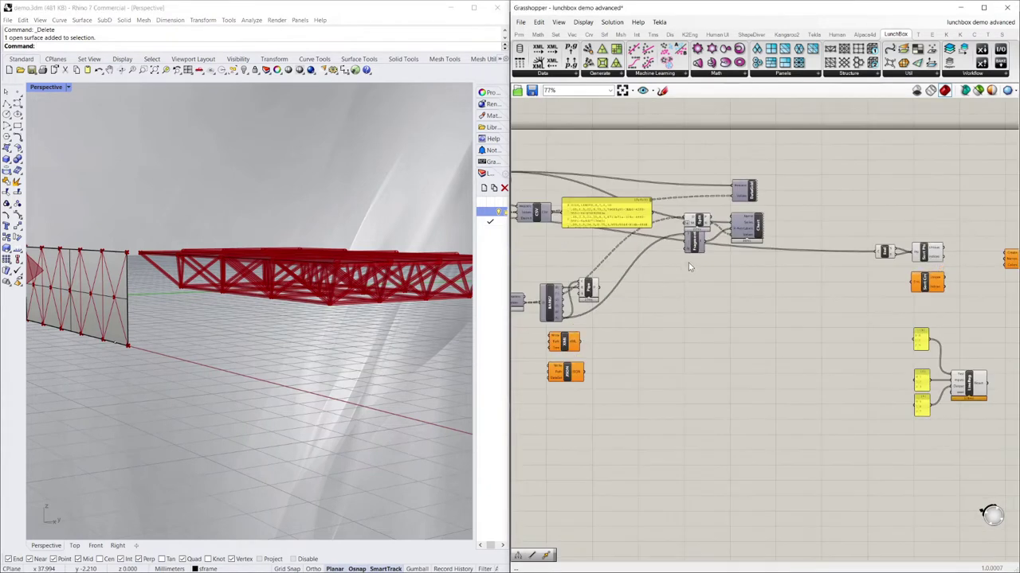
pyautogui.scroll(-3, 693, 287)
pyautogui.scroll(4, 701, 303)
pyautogui.scroll(-2, 704, 334)
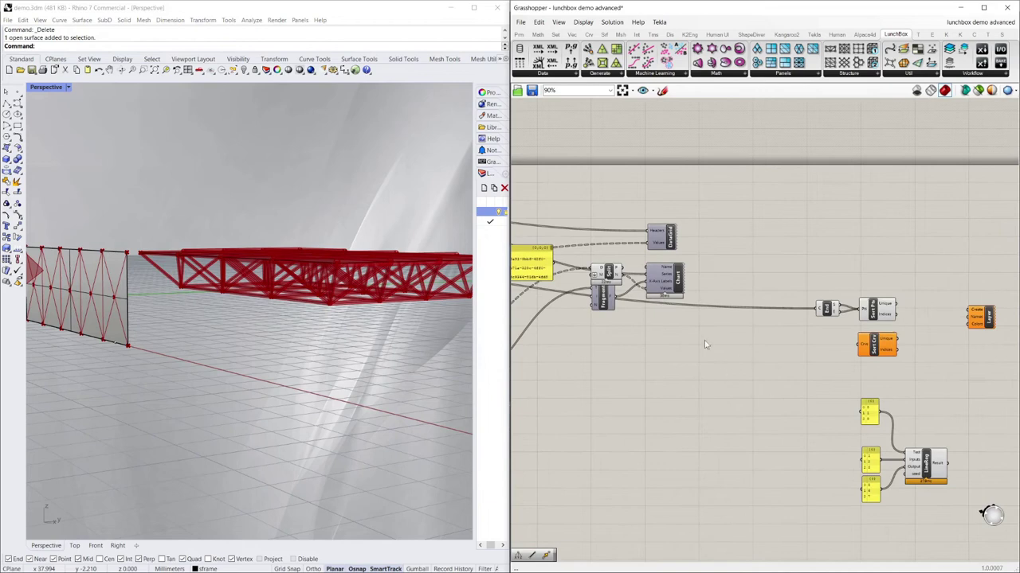
pyautogui.scroll(2, 693, 248)
pyautogui.scroll(-3, 647, 255)
pyautogui.scroll(3, 900, 263)
pyautogui.scroll(-3, 679, 263)
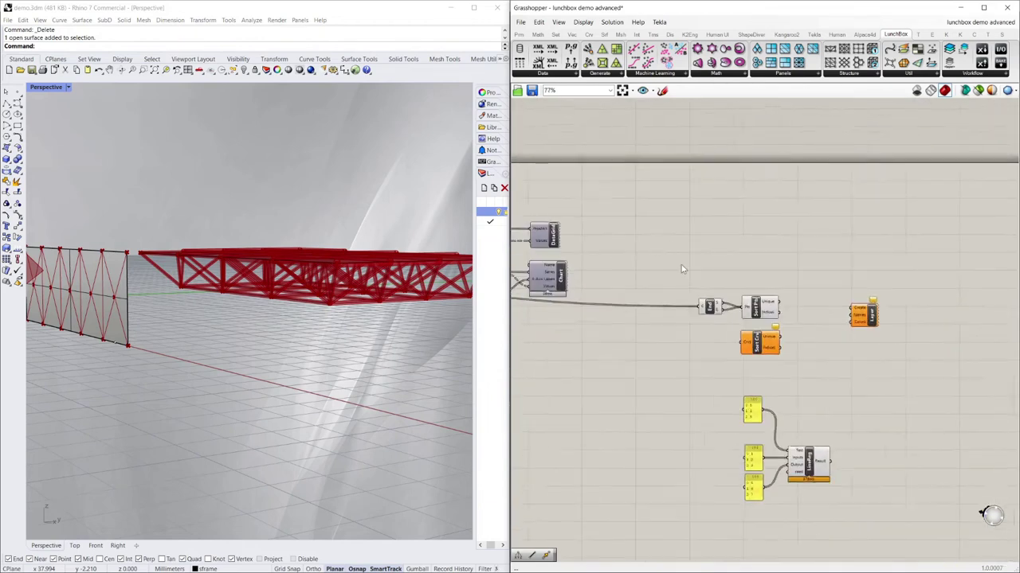
pyautogui.scroll(-3, 928, 301)
pyautogui.scroll(5, 693, 313)
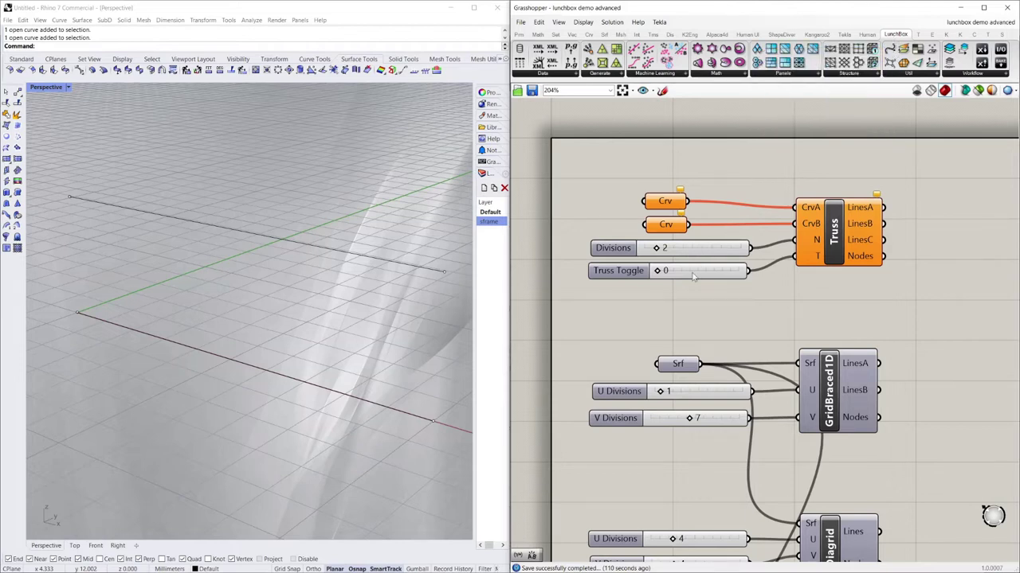
# - Examine the Truss component and find 2D Truss among the LunchBox structure components
pyautogui.click(367, 223)
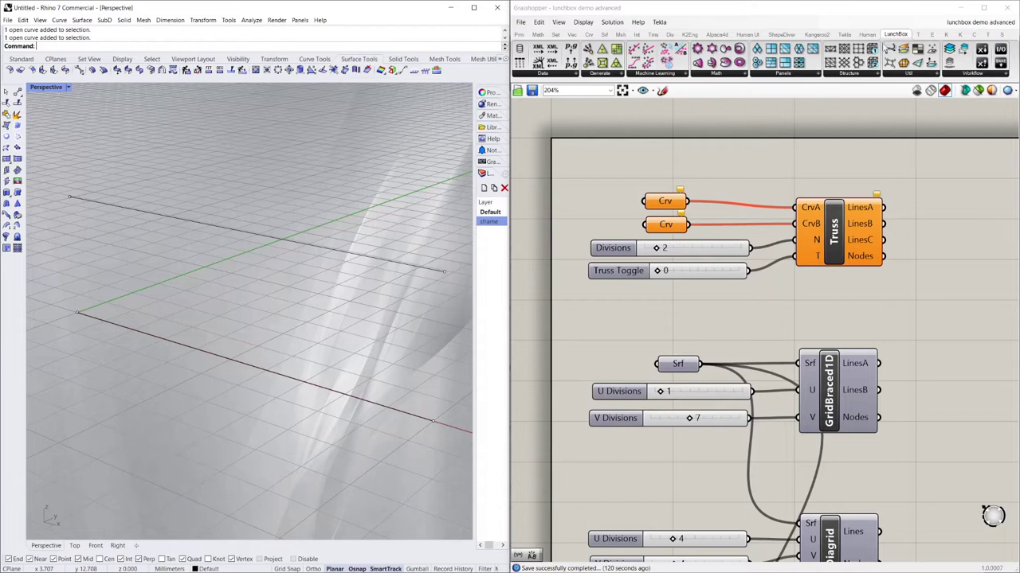
pyautogui.click(814, 163)
pyautogui.click(838, 237)
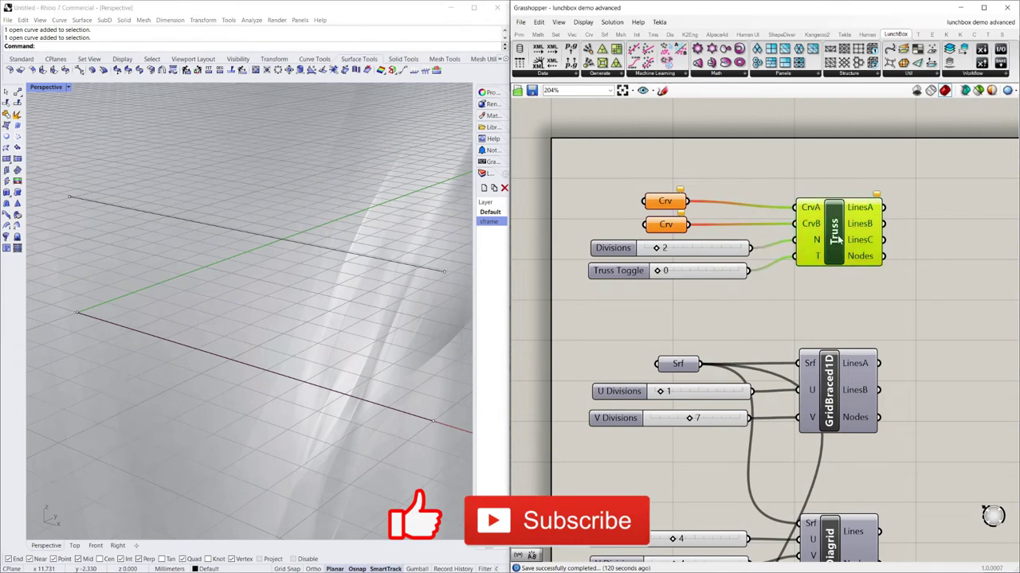
pyautogui.click(916, 184)
pyautogui.click(834, 237)
pyautogui.click(853, 73)
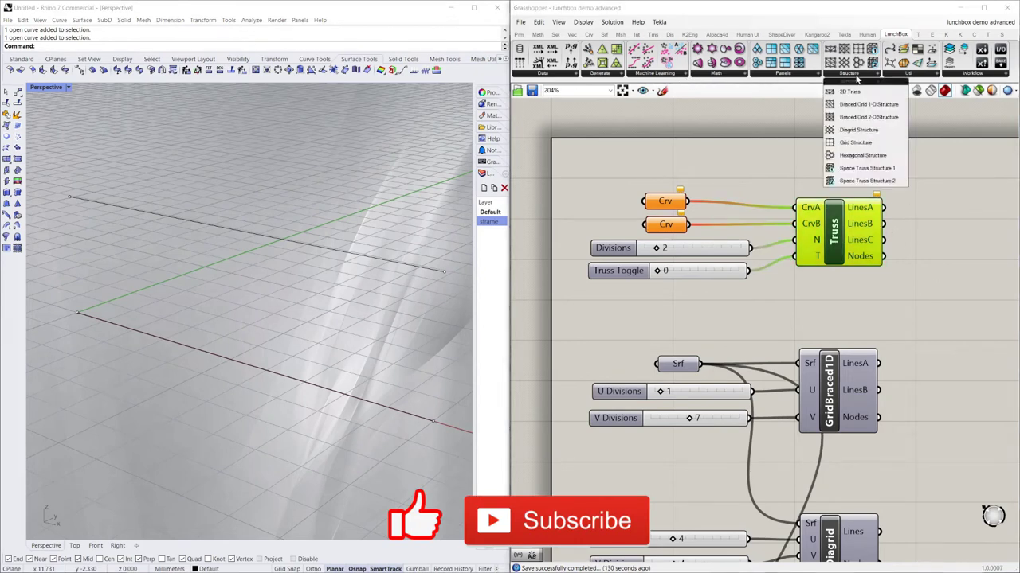
pyautogui.click(731, 176)
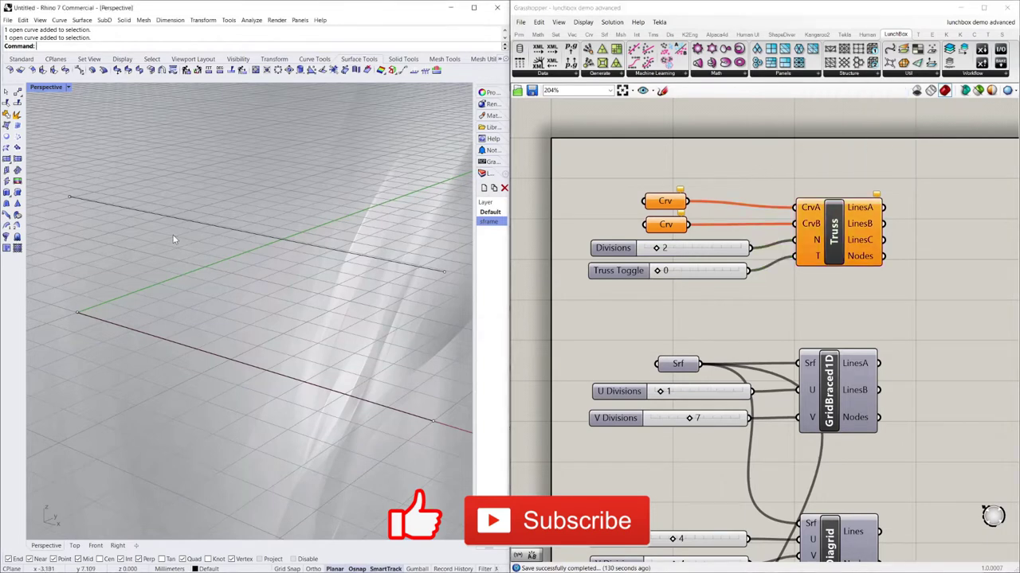
# - Assign the lower Rhino line to the curve parameter feeding the Truss component's CrvA input
pyautogui.click(287, 377)
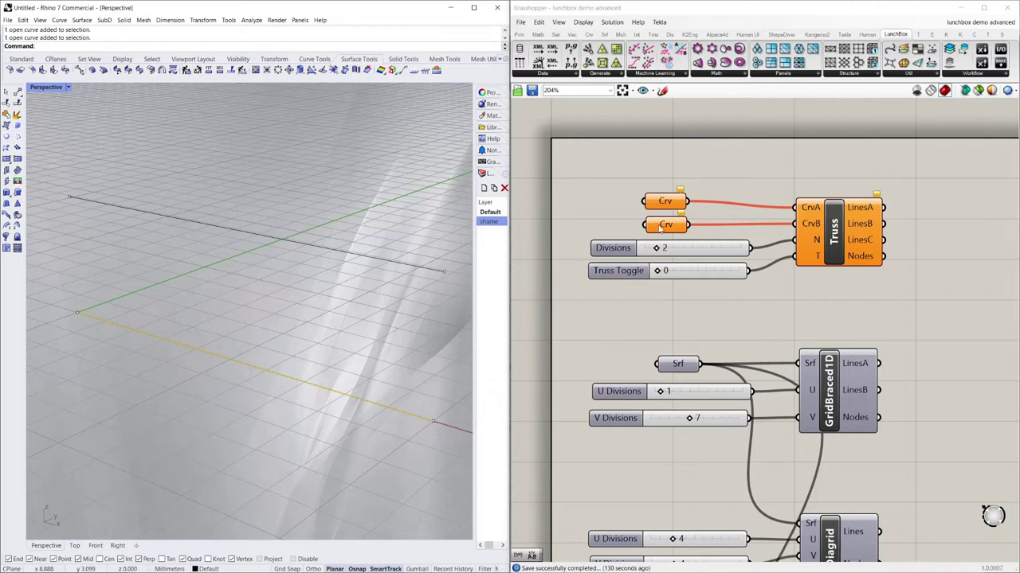
pyautogui.click(653, 199)
pyautogui.rightClick(658, 201)
pyautogui.click(701, 352)
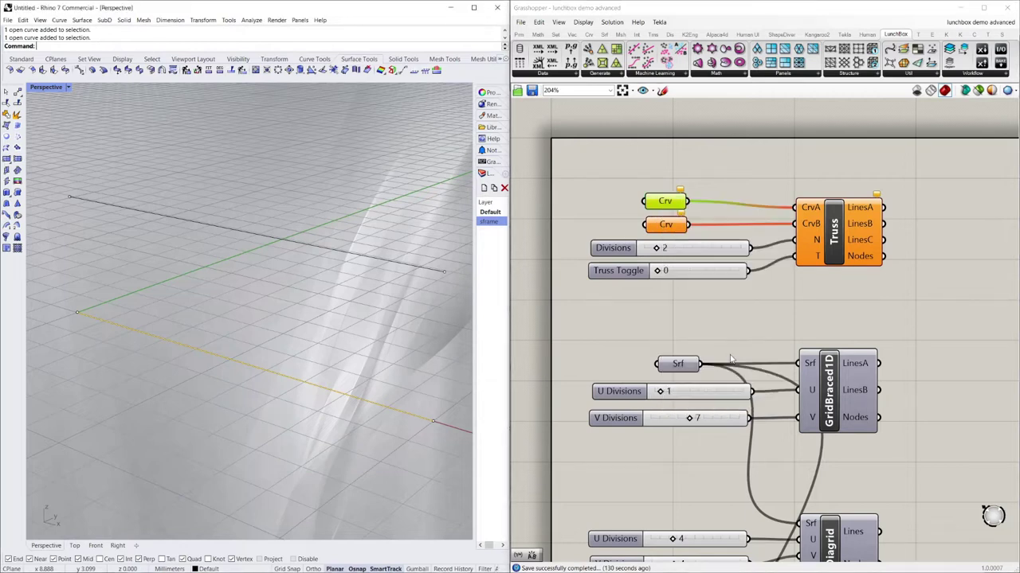
# - Assign the upper Rhino line to the curve parameter feeding the Truss component's CrvB input
pyautogui.click(80, 199)
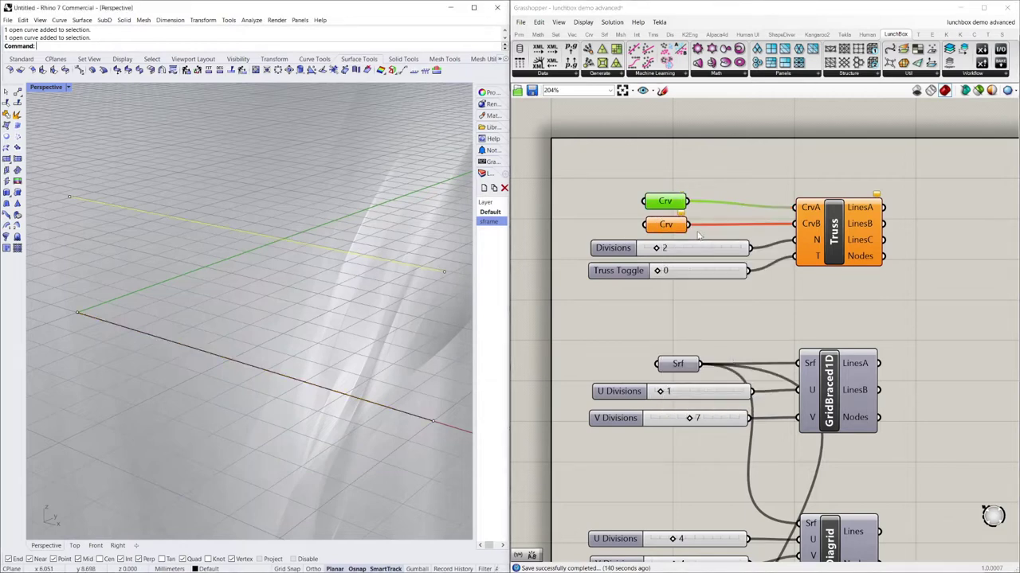
pyautogui.click(667, 226)
pyautogui.rightClick(668, 226)
pyautogui.click(701, 375)
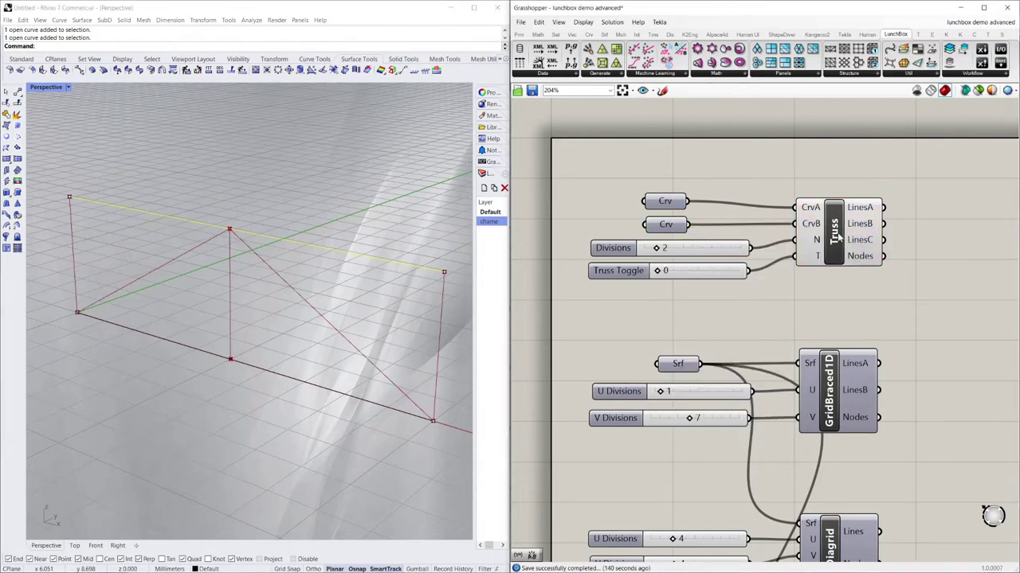
pyautogui.click(838, 231)
pyautogui.click(686, 225)
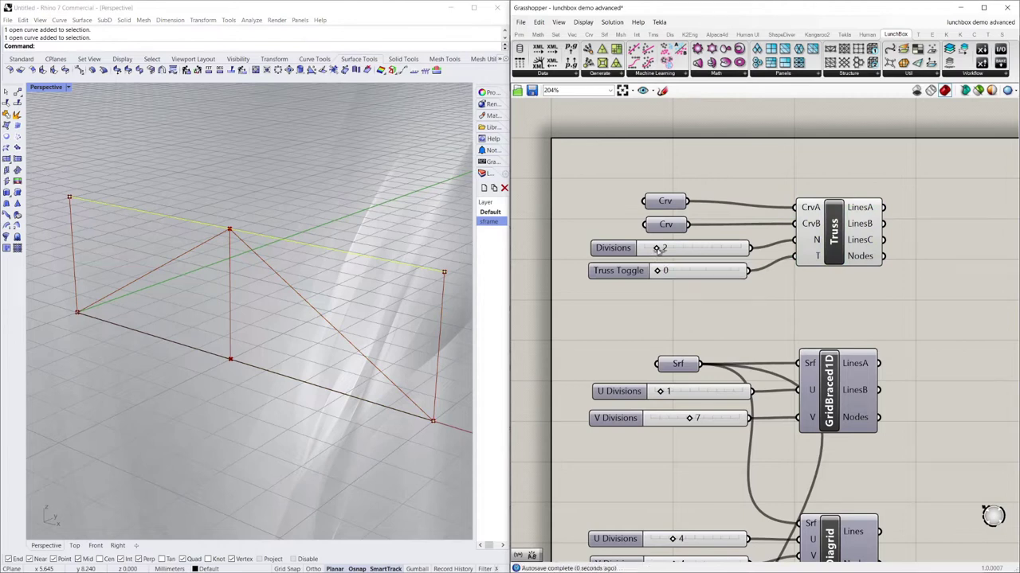
# - Set the truss divisions to 5, and try the truss toggle up to 3 before returning it to 0
pyautogui.moveTo(658, 249)
pyautogui.mouseDown()
pyautogui.moveTo(724, 254)
pyautogui.moveTo(660, 260)
pyautogui.moveTo(653, 251)
pyautogui.moveTo(674, 250)
pyautogui.mouseUp()
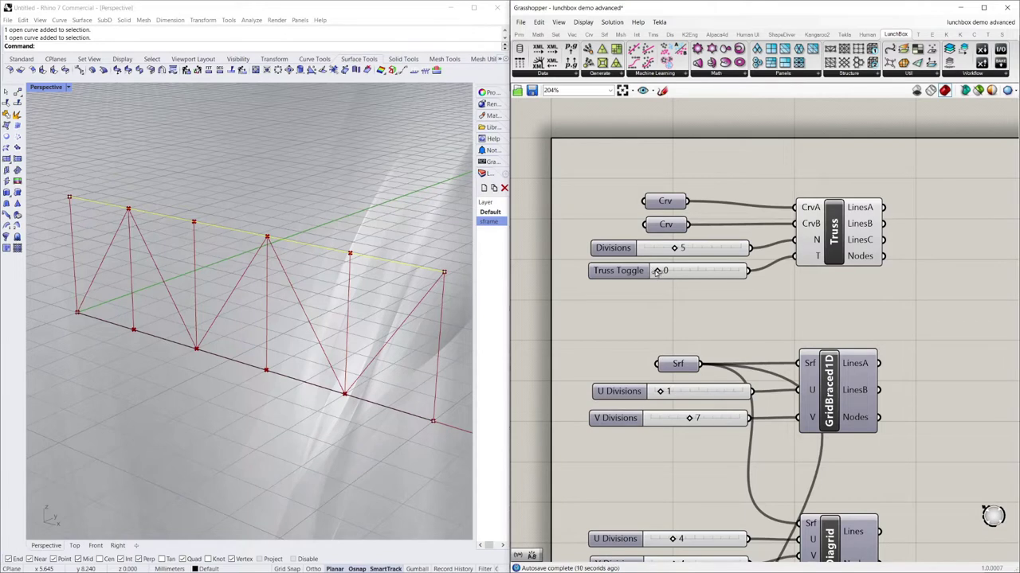
pyautogui.moveTo(657, 272)
pyautogui.moveTo(656, 272); pyautogui.dragTo(738, 272)
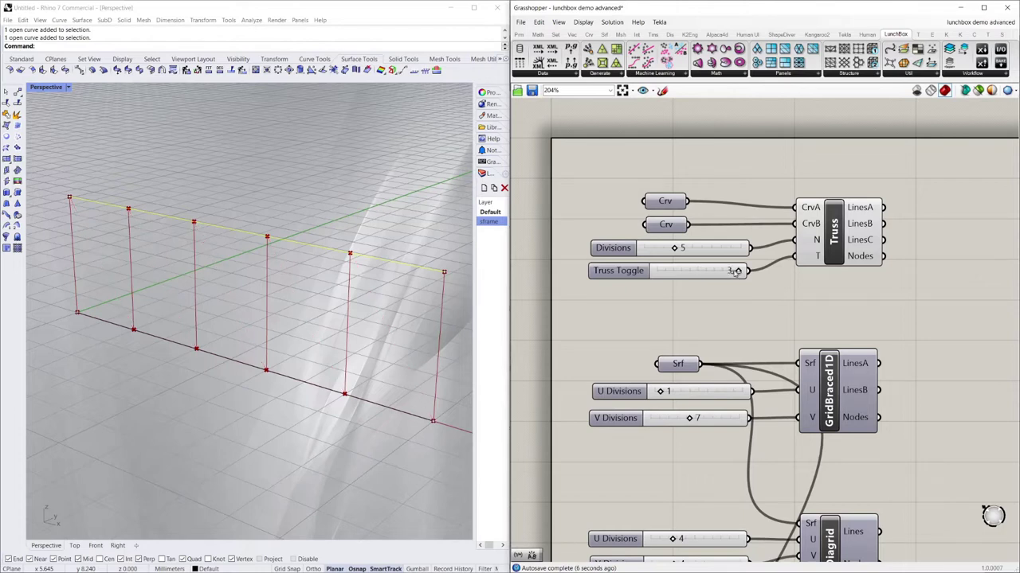
pyautogui.moveTo(737, 271); pyautogui.dragTo(666, 272)
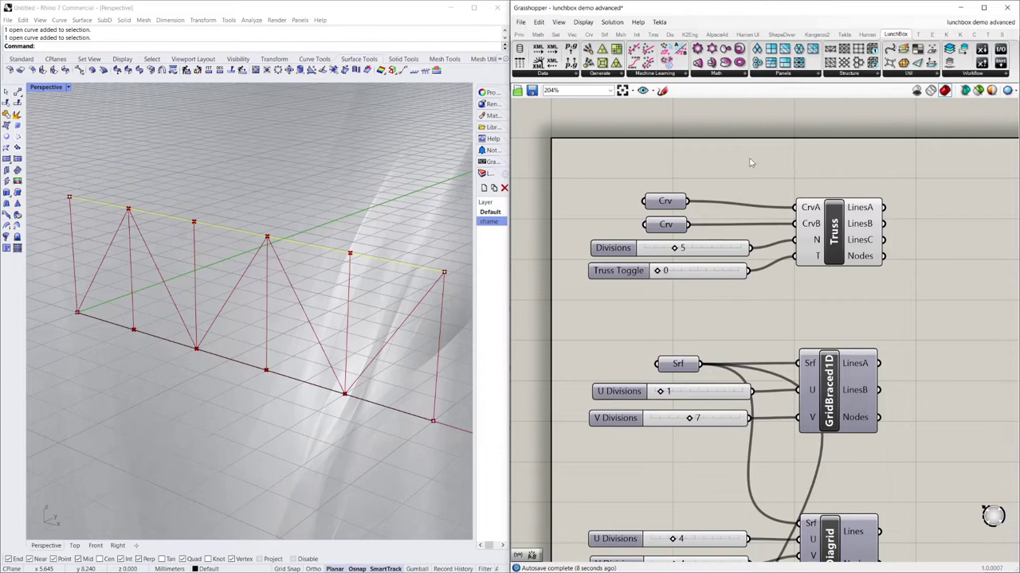
# - Inspect the Truss component's geometry preview and read the descriptions of its LinesA and LinesC outputs
pyautogui.click(810, 225)
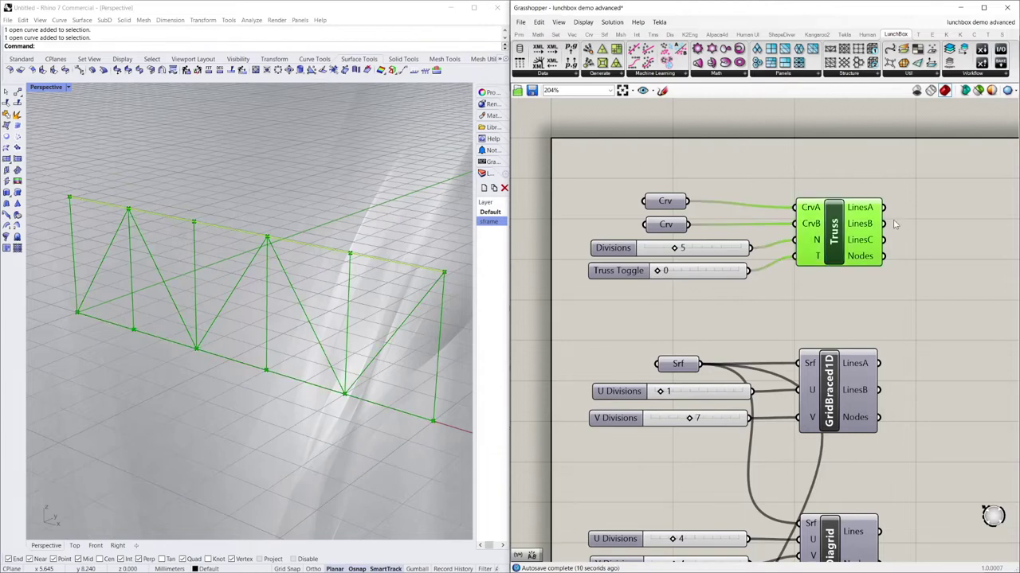
pyautogui.moveTo(872, 208)
pyautogui.moveTo(866, 245)
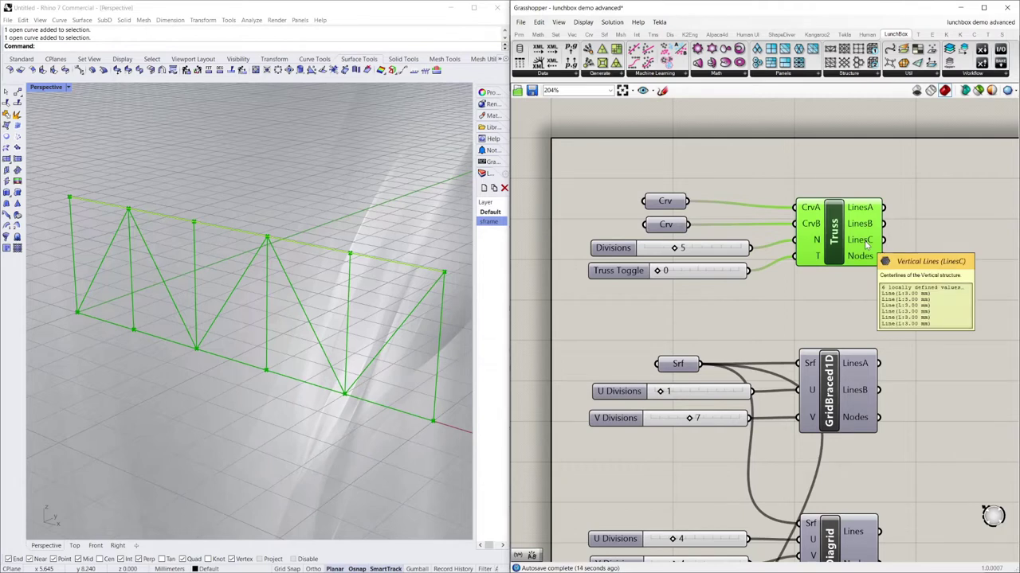
pyautogui.click(821, 150)
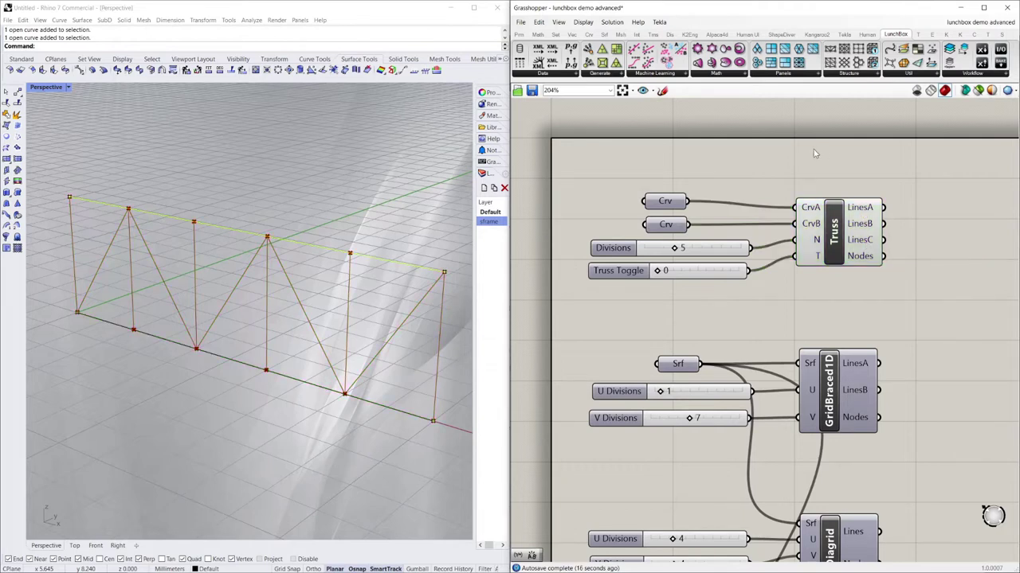
pyautogui.click(290, 267)
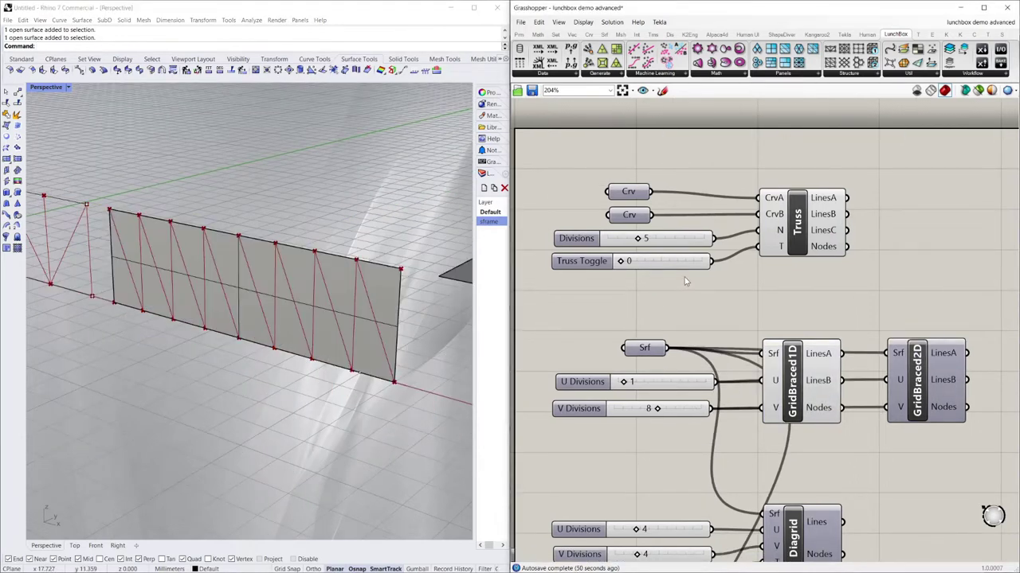
# - Set the V divisions of the GridBraced1D structure on the vertical rectangular surface to 6
pyautogui.click(426, 366)
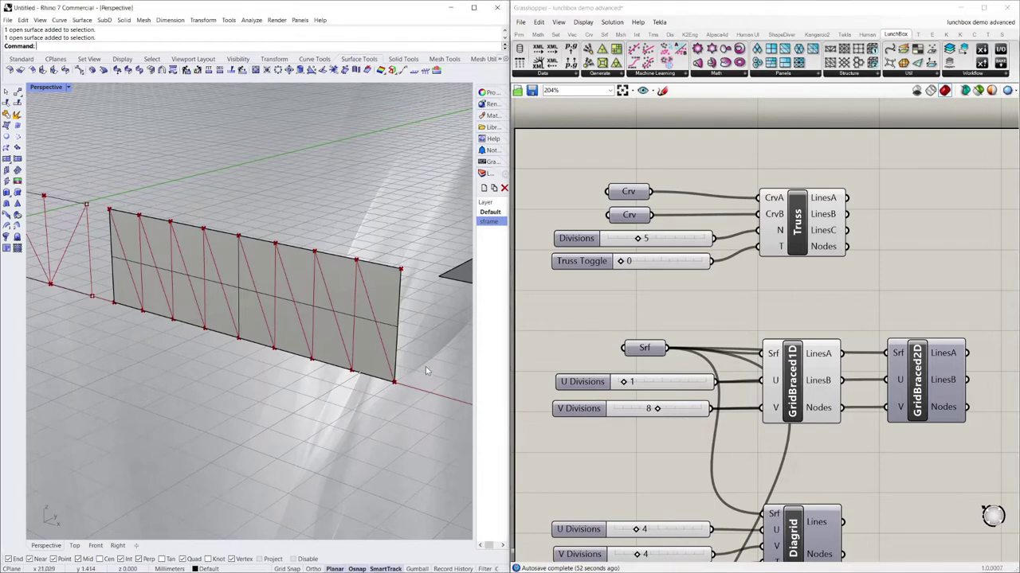
pyautogui.moveTo(396, 323); pyautogui.dragTo(295, 309, button='right')
pyautogui.scroll(-4, 359, 316)
pyautogui.scroll(5, 311, 309)
pyautogui.click(315, 306)
pyautogui.press('Escape')
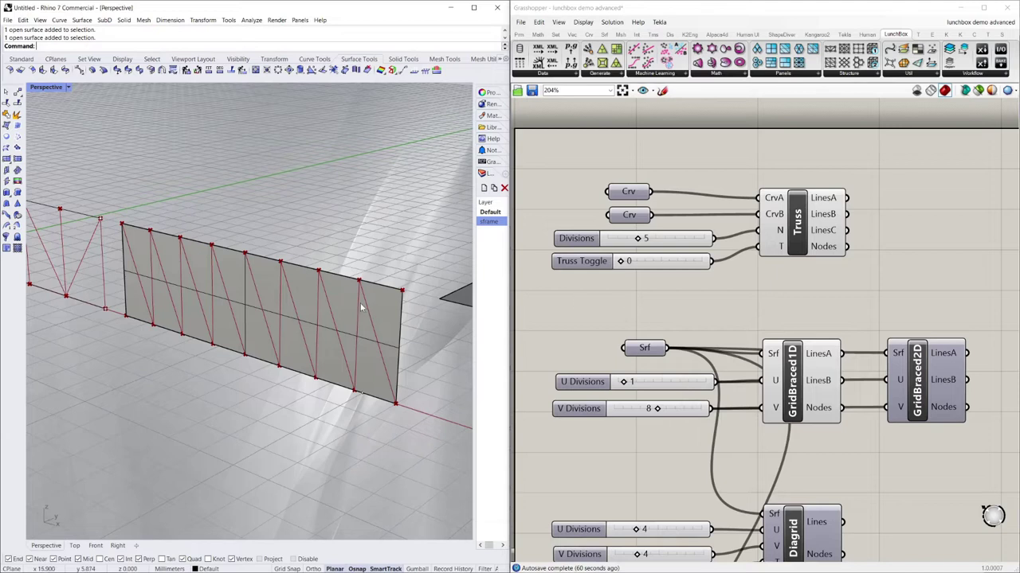
pyautogui.click(802, 346)
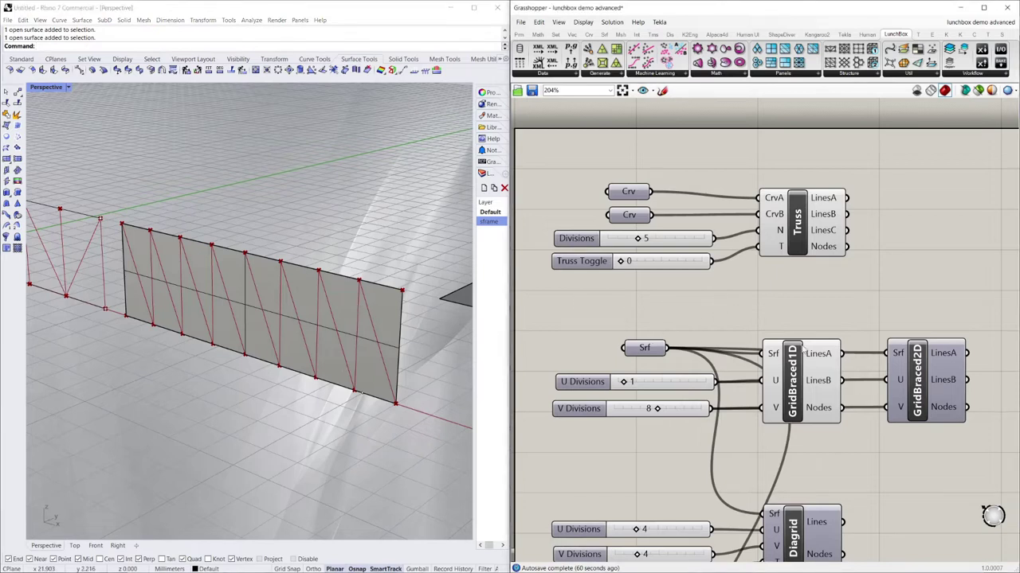
pyautogui.click(918, 380)
pyautogui.click(847, 332)
pyautogui.click(315, 330)
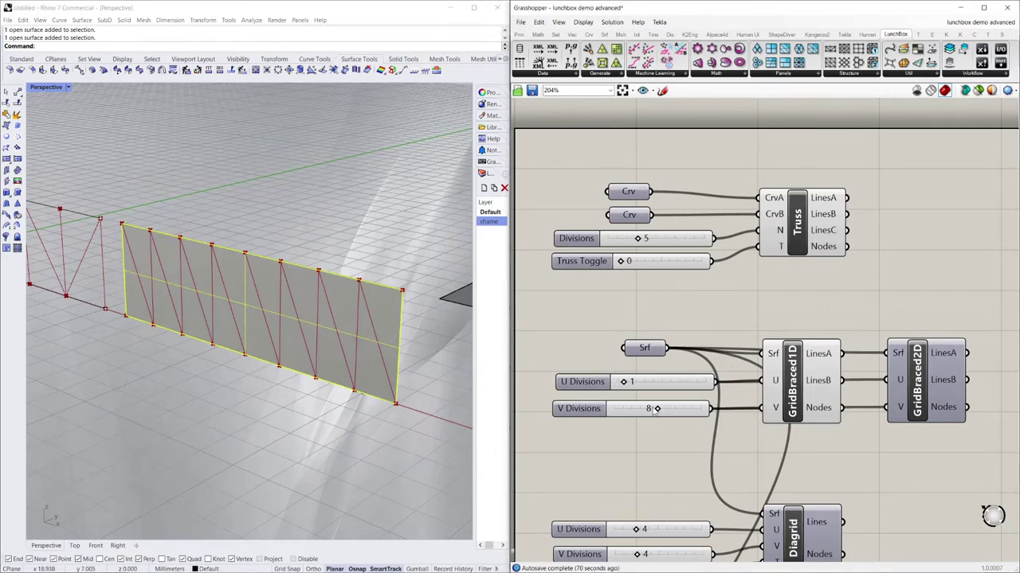
pyautogui.moveTo(657, 409); pyautogui.dragTo(624, 383)
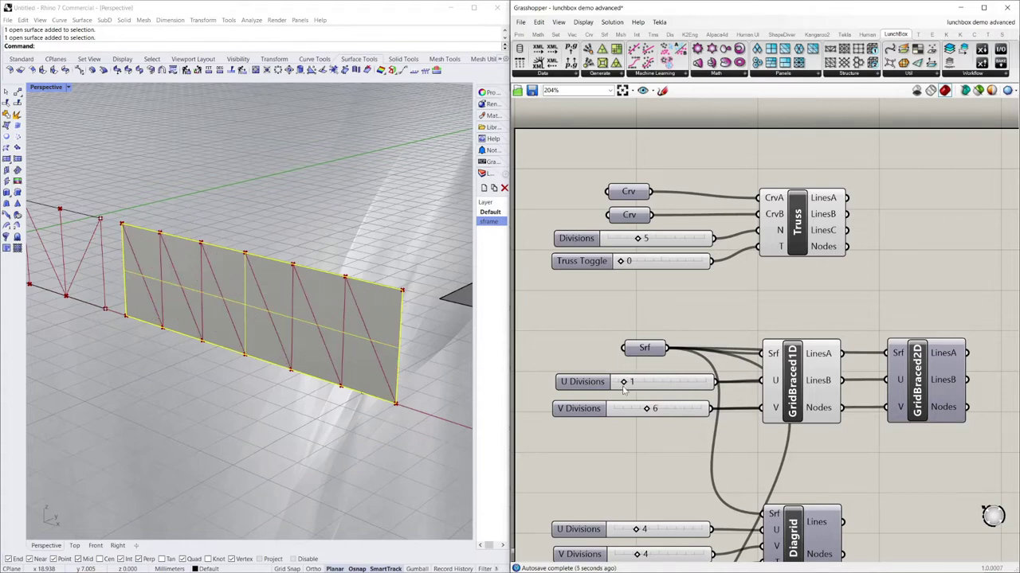
# - Preview the GridBraced2D structure on the vertical surface instead of GridBraced1D, and set its V divisions to 5
pyautogui.rightClick(899, 372)
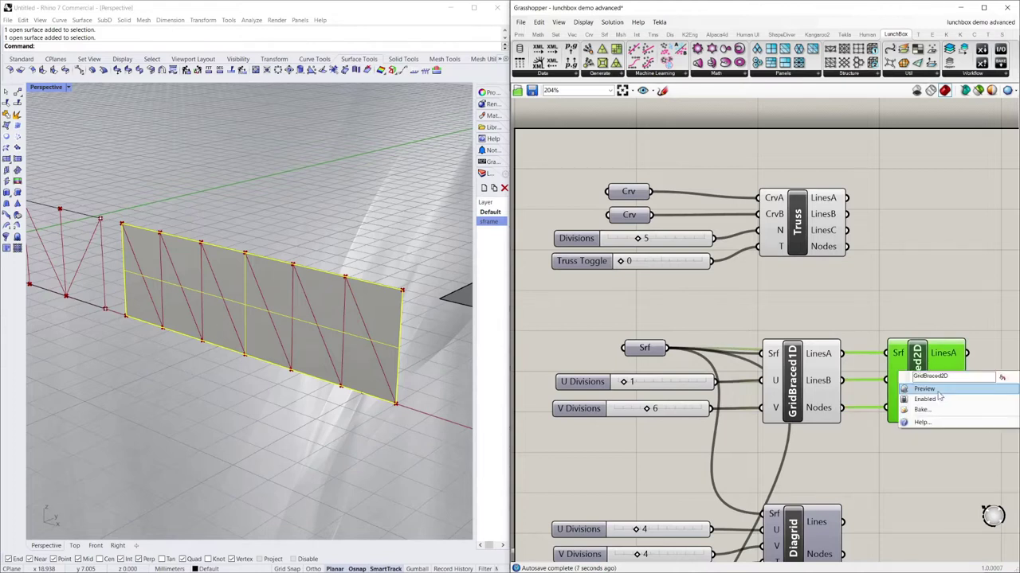
pyautogui.click(926, 390)
pyautogui.rightClick(794, 378)
pyautogui.click(811, 395)
pyautogui.click(854, 326)
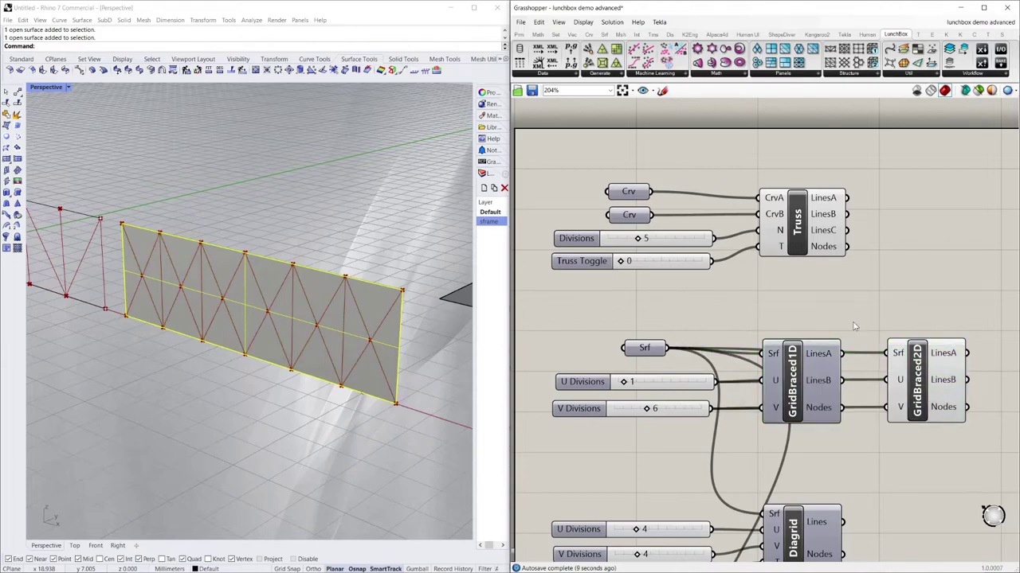
pyautogui.moveTo(647, 409); pyautogui.dragTo(624, 383)
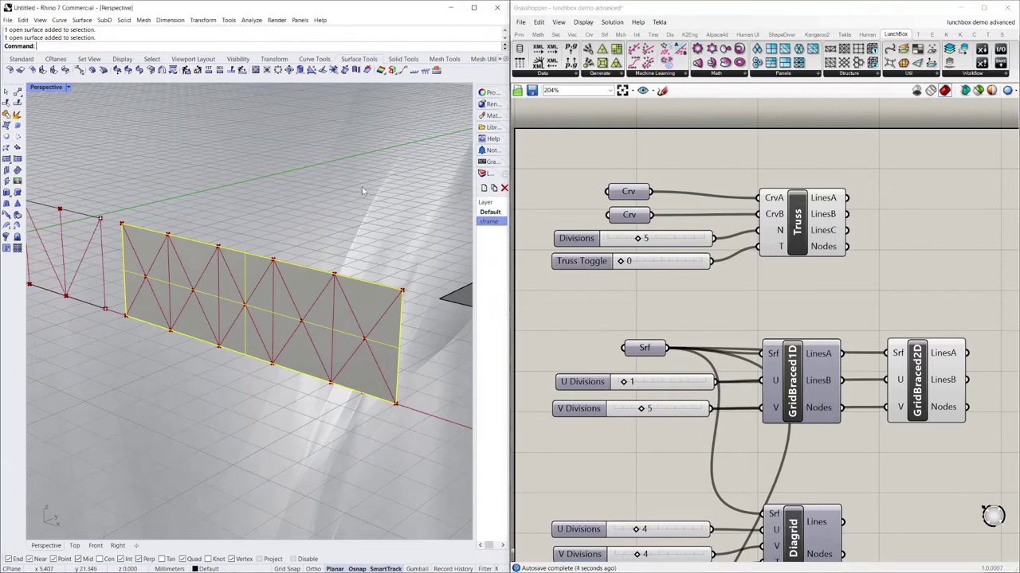
# - Hide the GridBraced2D preview and show the Diagrid component's structure on the vertical surface
pyautogui.click(919, 379)
pyautogui.rightClick(914, 362)
pyautogui.click(906, 320)
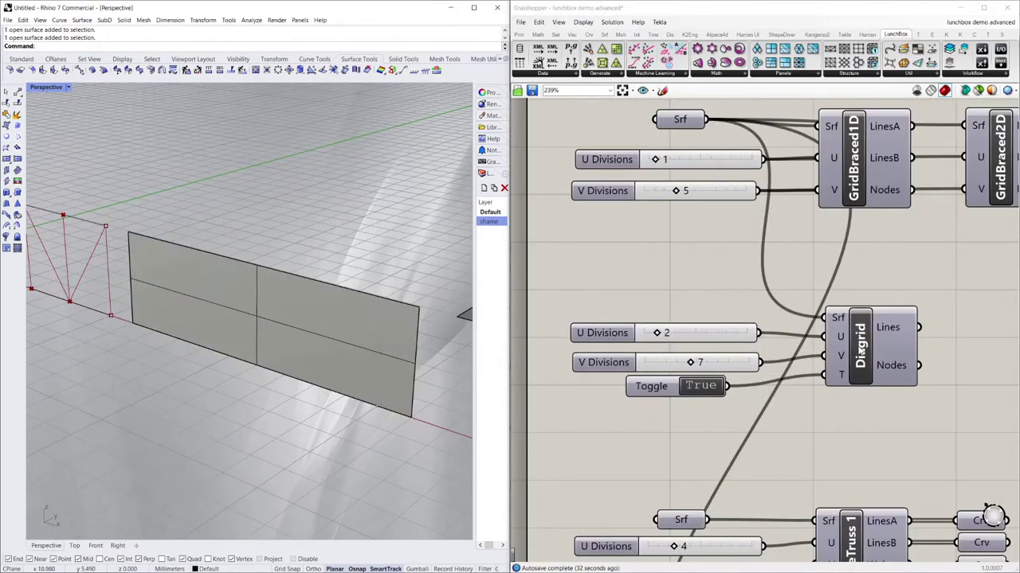
pyautogui.click(860, 351)
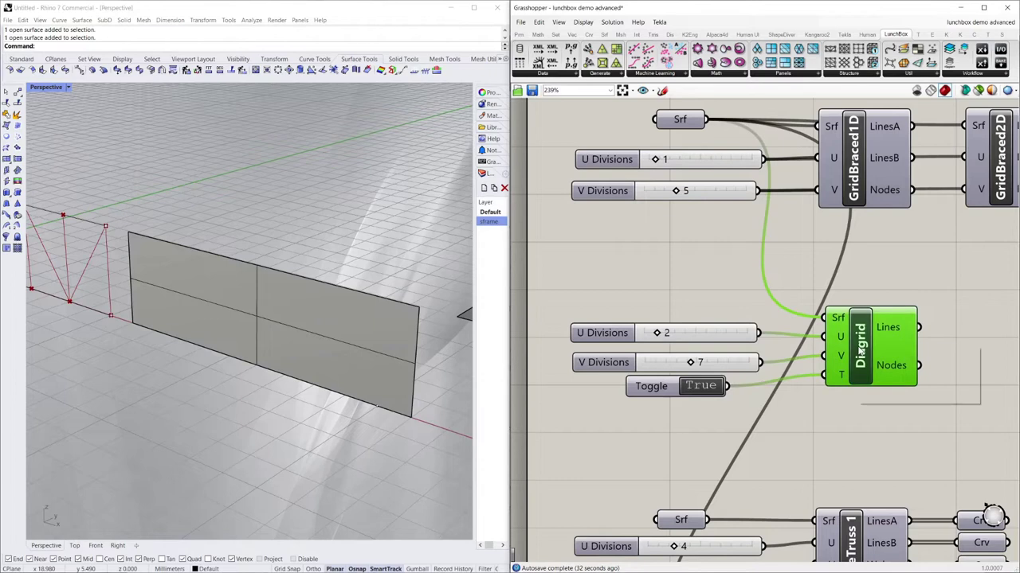
pyautogui.click(902, 282)
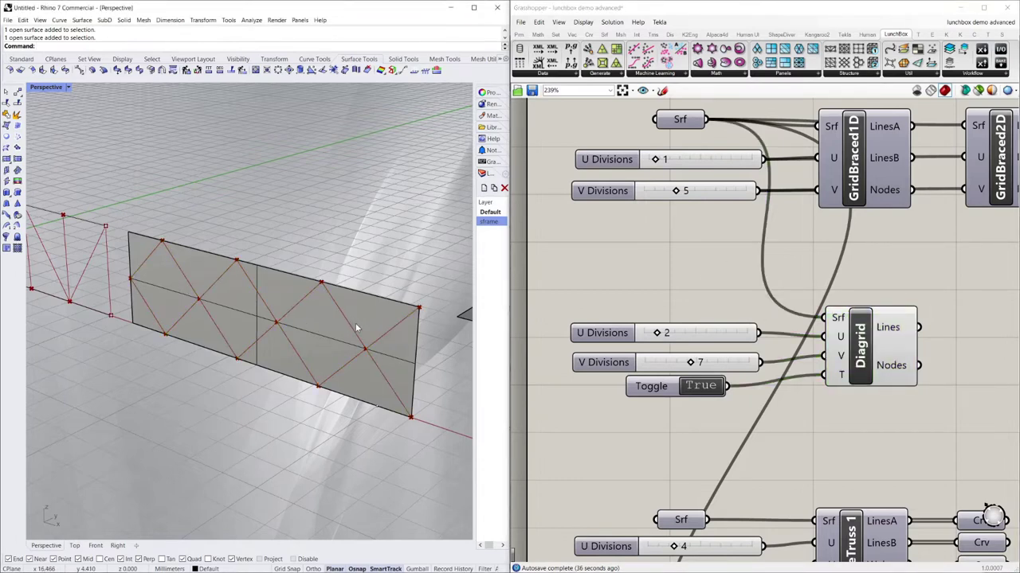
# - Set the V divisions of the Diagrid structure to 6, keeping 2 U divisions
pyautogui.moveTo(355, 326); pyautogui.dragTo(246, 263, button='right')
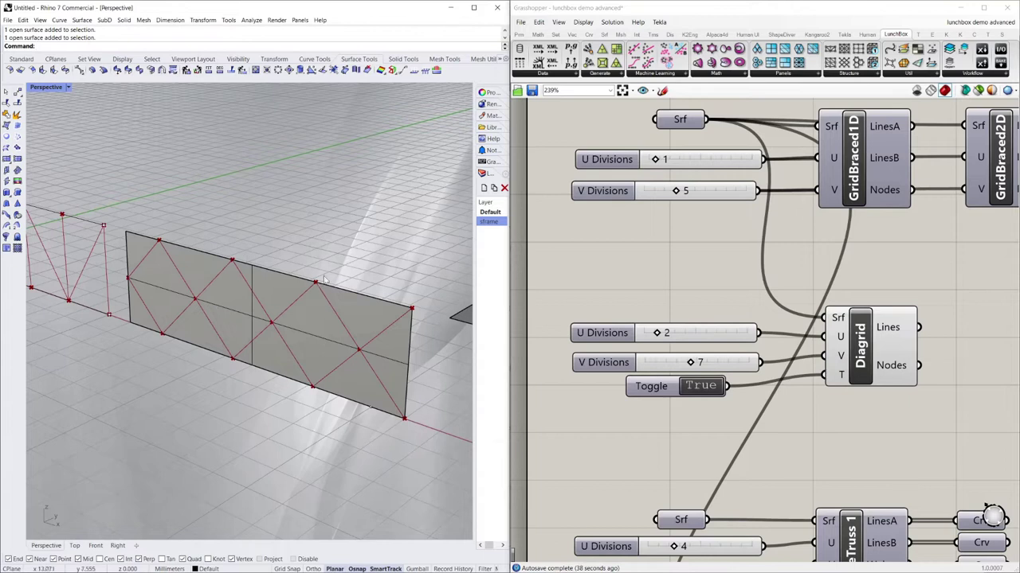
pyautogui.click(685, 292)
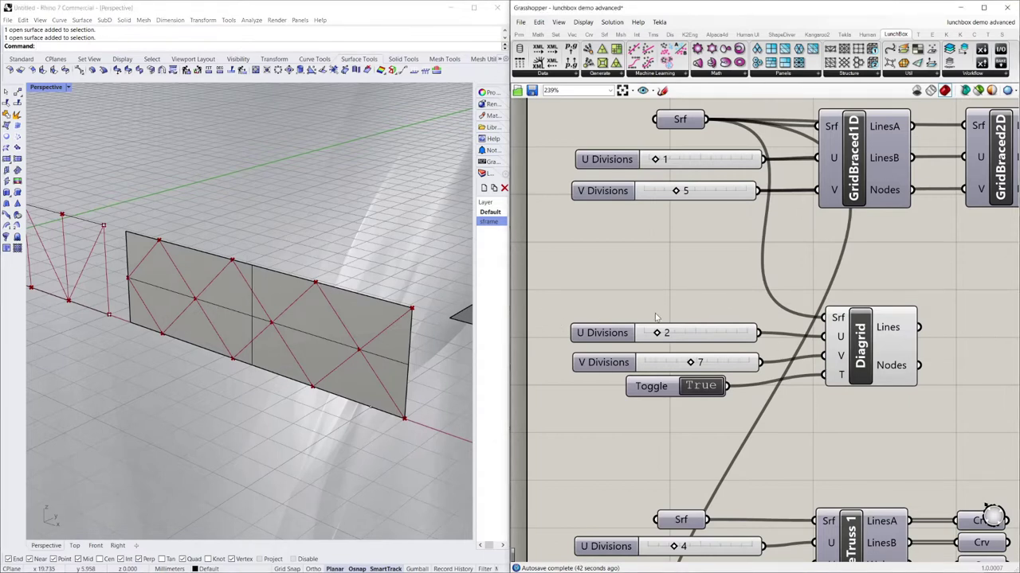
pyautogui.moveTo(657, 333)
pyautogui.mouseDown()
pyautogui.moveTo(668, 333)
pyautogui.moveTo(657, 333)
pyautogui.mouseUp()
pyautogui.moveTo(691, 363); pyautogui.dragTo(683, 363)
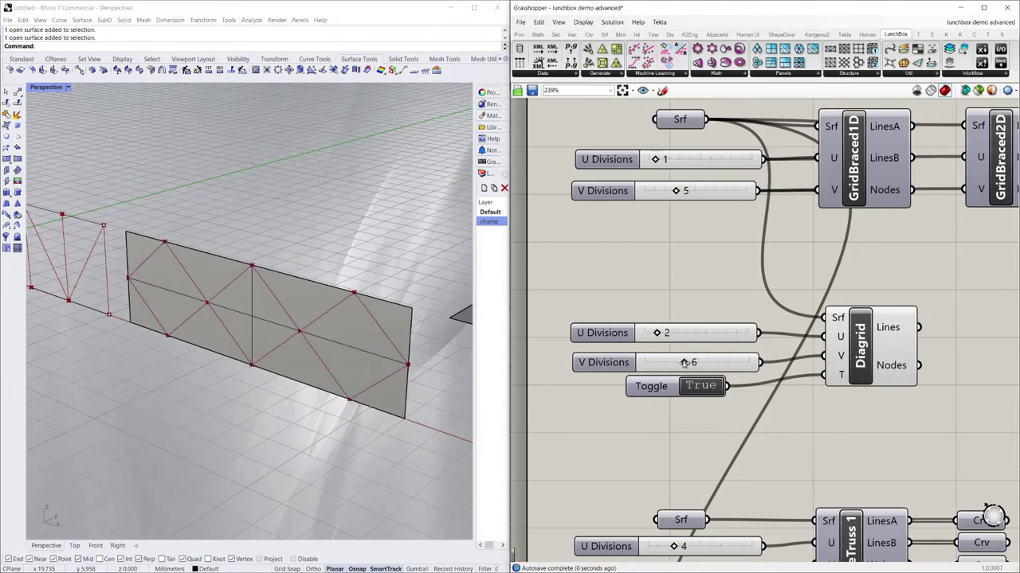
# - Compare both diagrid types by switching the Boolean toggle on the T input, ending with False
pyautogui.moveTo(840, 383)
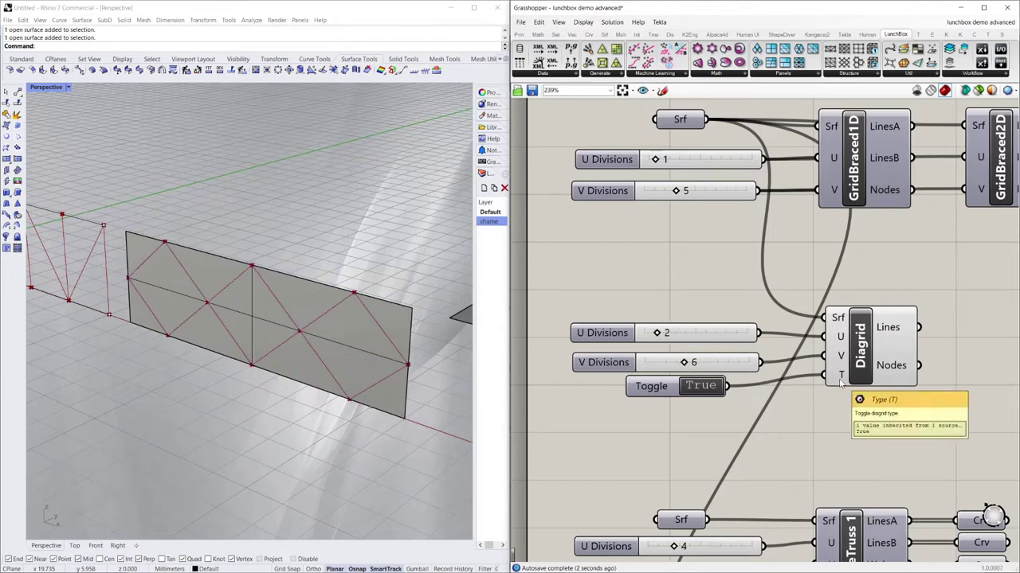
pyautogui.click(703, 387)
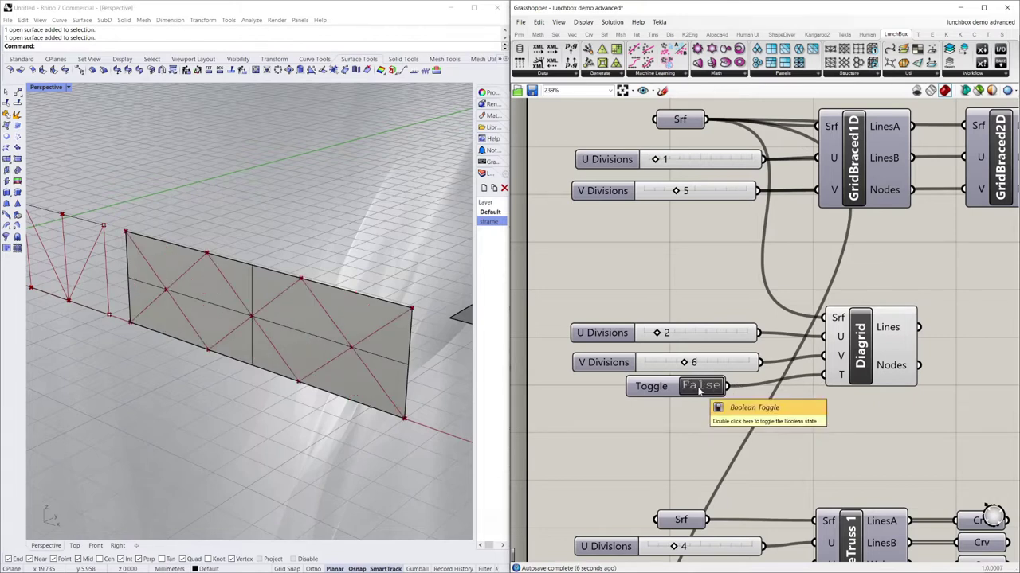
pyautogui.doubleClick(700, 386)
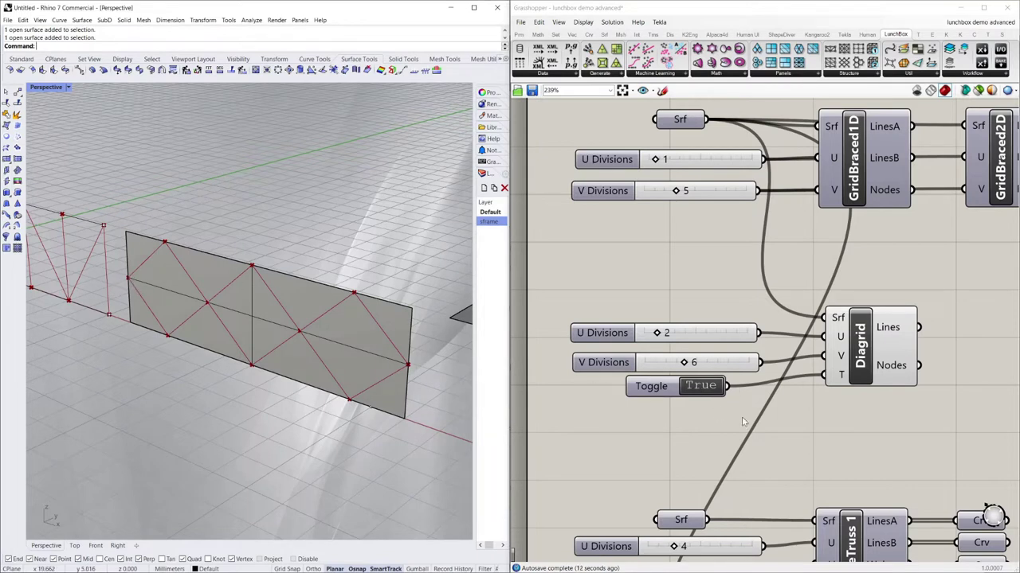
pyautogui.doubleClick(701, 387)
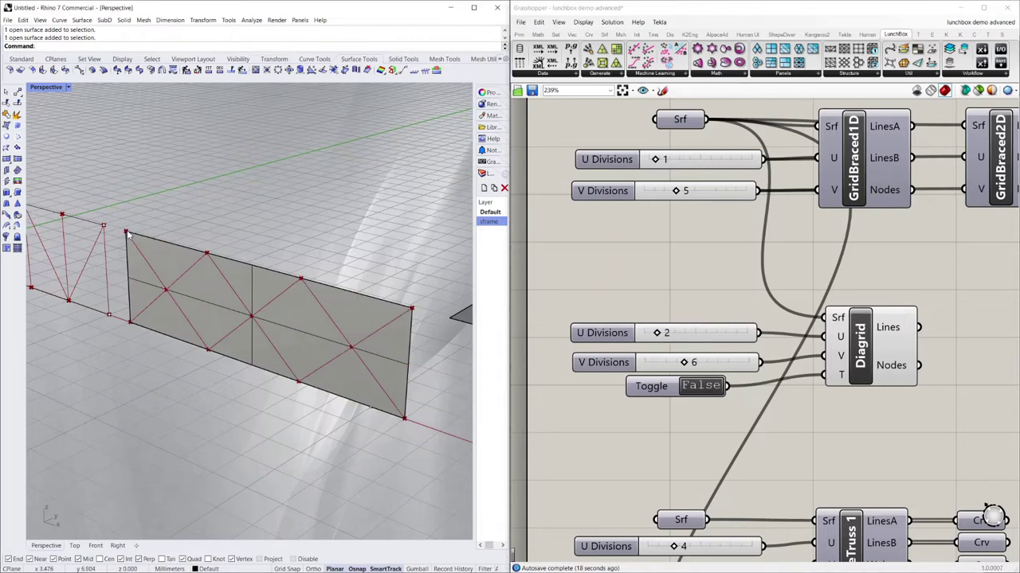
pyautogui.doubleClick(713, 387)
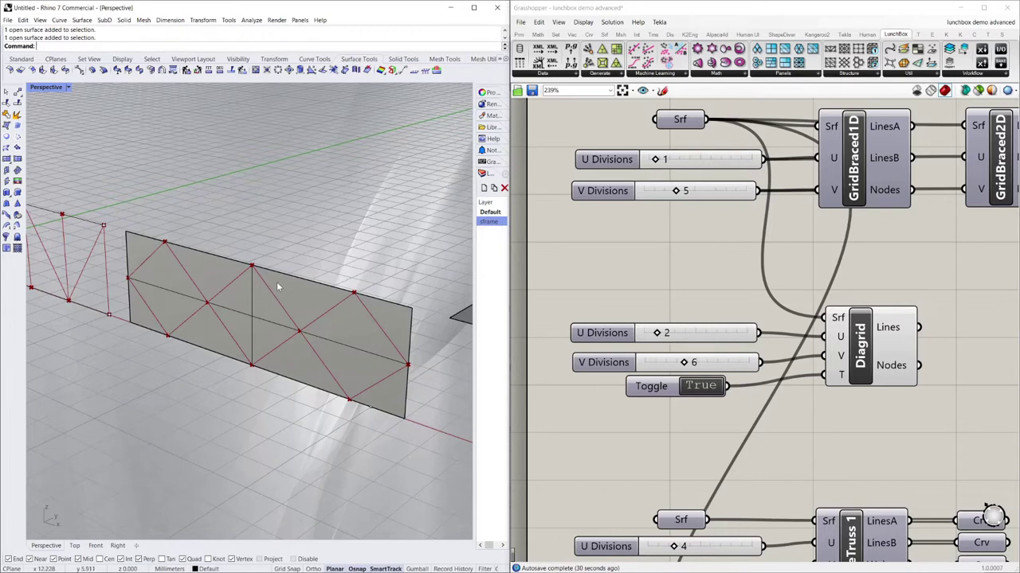
pyautogui.doubleClick(703, 386)
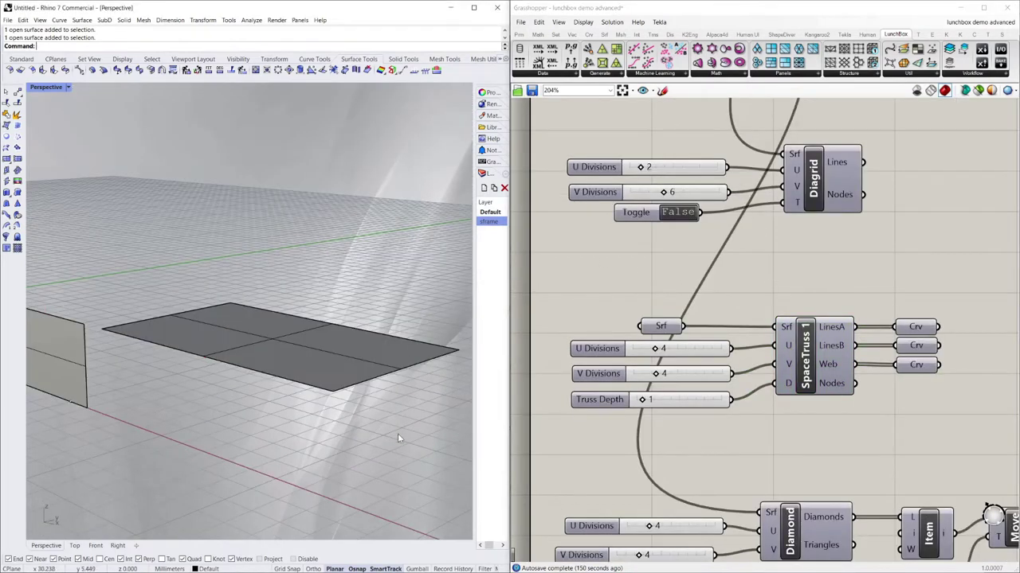
# - Show the SpaceTruss 1 preview on the horizontal surface and inspect the truss up close from below
pyautogui.moveTo(399, 438); pyautogui.dragTo(305, 221, button='right')
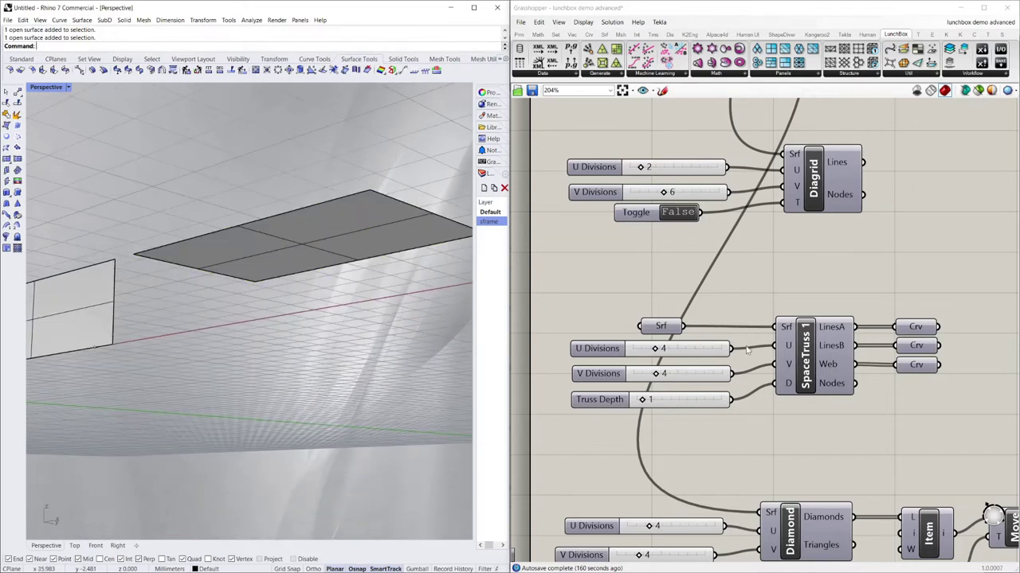
pyautogui.rightClick(807, 341)
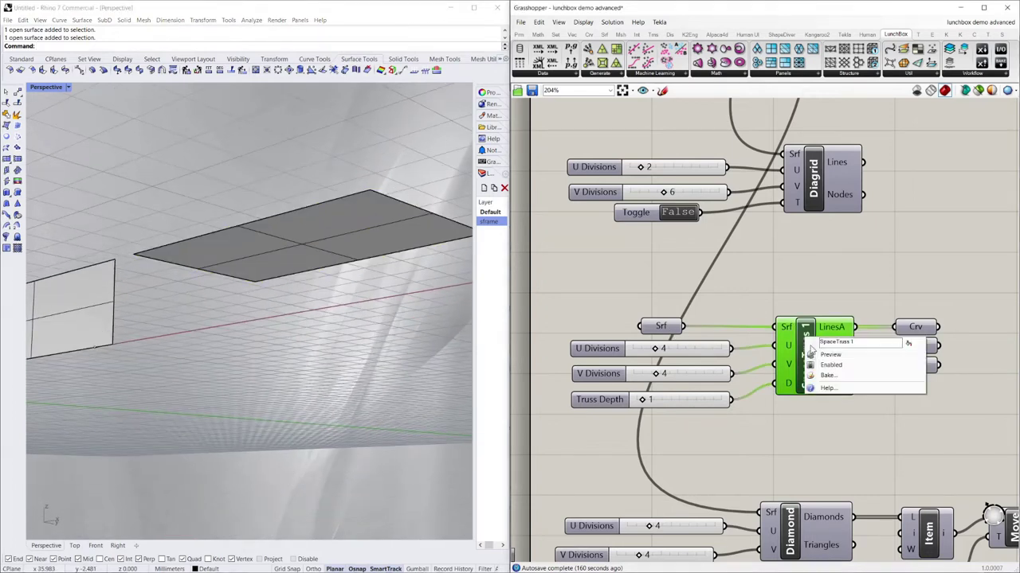
pyautogui.click(834, 355)
pyautogui.moveTo(299, 283); pyautogui.dragTo(274, 316, button='right')
pyautogui.scroll(7, 212, 349)
pyautogui.moveTo(210, 373); pyautogui.dragTo(168, 333, button='right')
pyautogui.scroll(-6, 209, 353)
# - Set the space truss to 3 U divisions and 5 V divisions with a truss depth of 1, and inspect the resulting structure
pyautogui.moveTo(658, 349); pyautogui.dragTo(661, 374)
pyautogui.moveTo(303, 327); pyautogui.dragTo(306, 364, button='right')
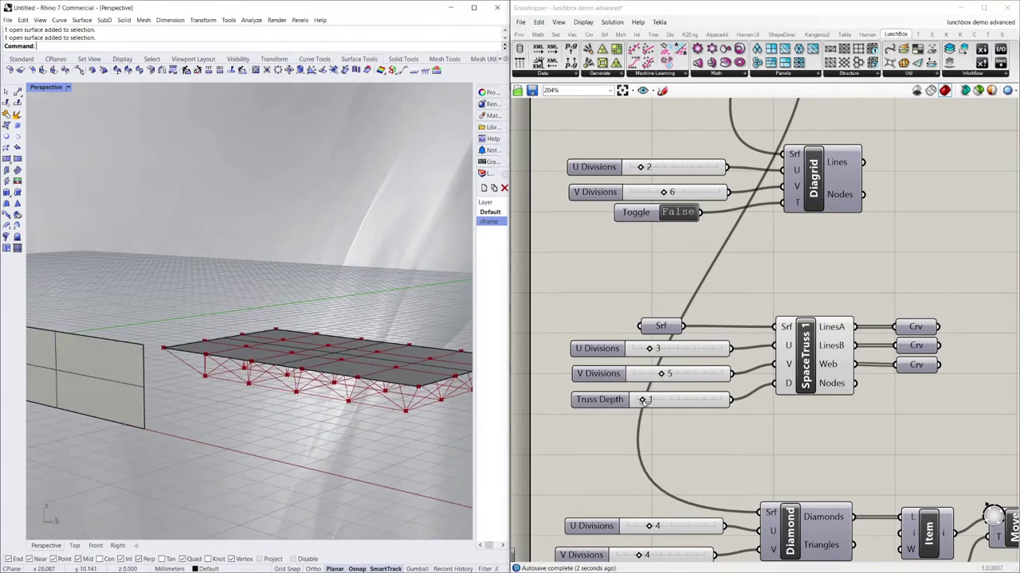
pyautogui.moveTo(642, 399)
pyautogui.mouseDown()
pyautogui.moveTo(659, 402)
pyautogui.moveTo(644, 402)
pyautogui.mouseUp()
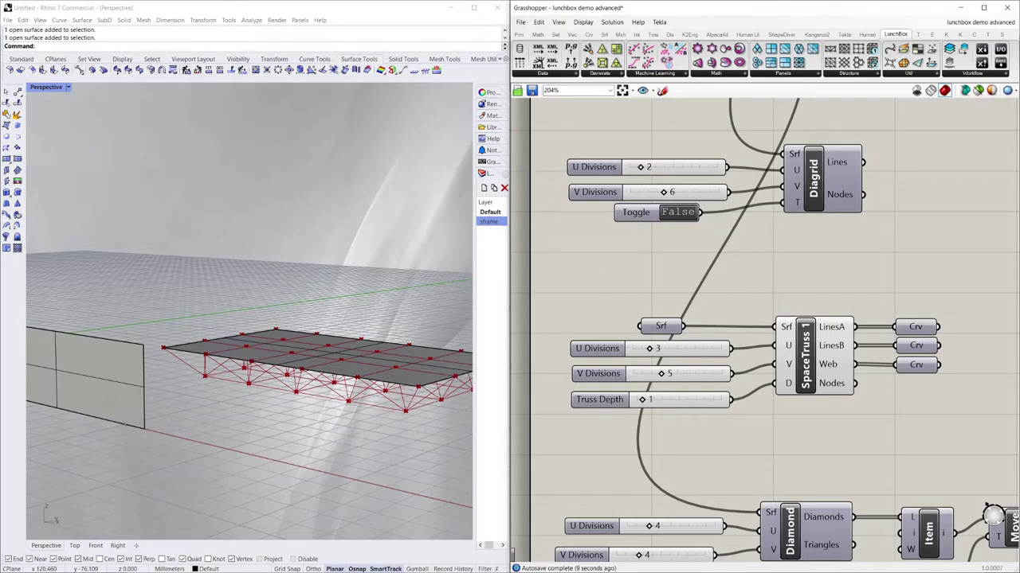
pyautogui.moveTo(267, 414); pyautogui.dragTo(263, 343, button='right')
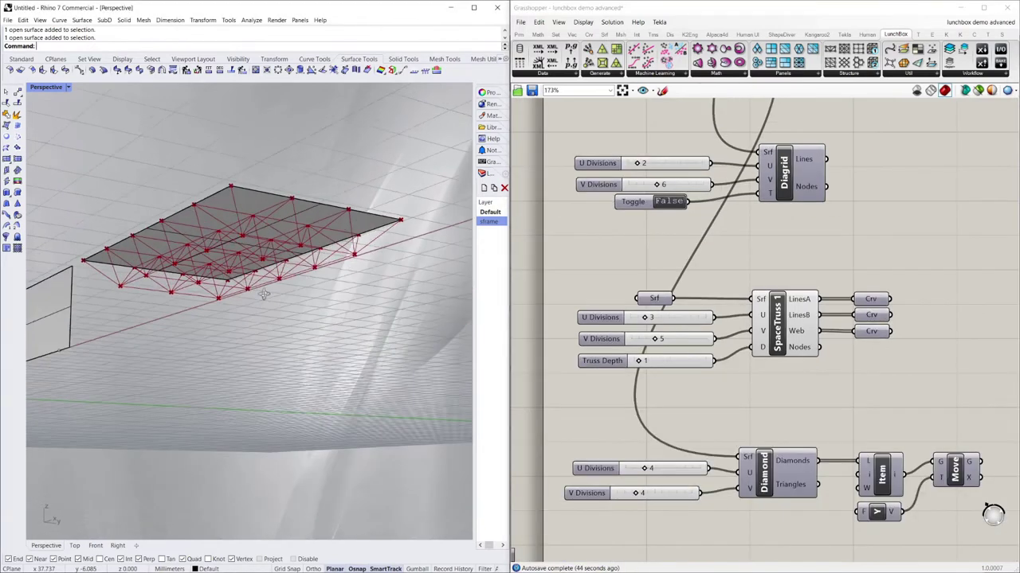
pyautogui.moveTo(263, 294); pyautogui.dragTo(261, 335, button='right')
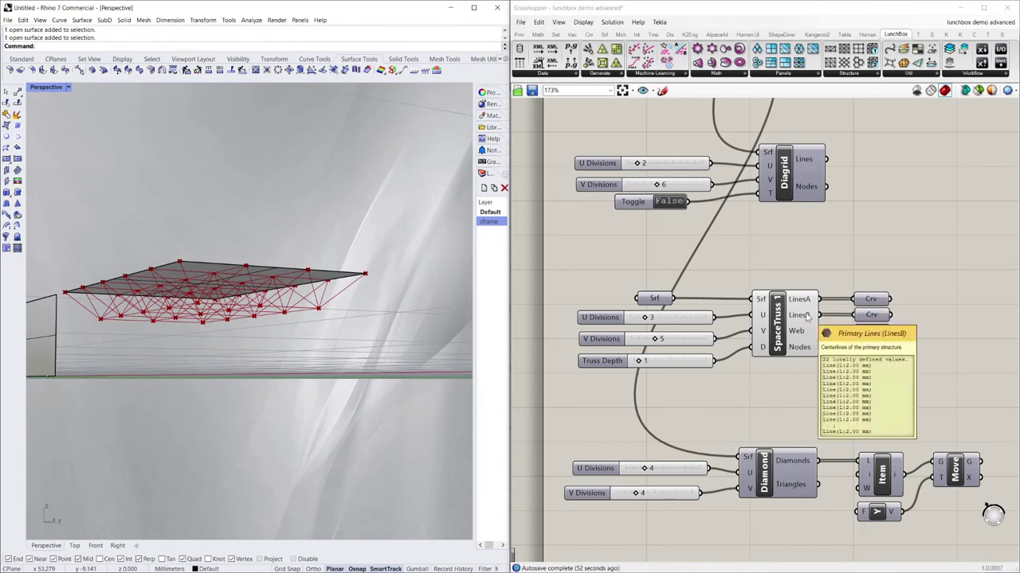
pyautogui.moveTo(179, 335); pyautogui.dragTo(169, 340, button='right')
# - Show the preview of the Diamond component's panels on the vertical surface
pyautogui.moveTo(271, 285); pyautogui.dragTo(169, 280, button='right')
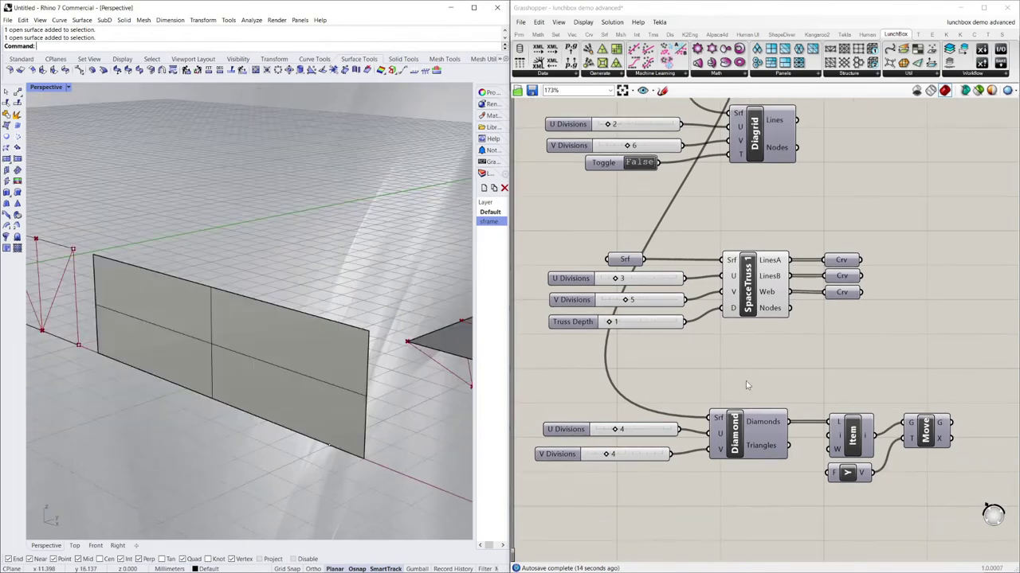
pyautogui.moveTo(746, 381); pyautogui.dragTo(755, 331, button='right')
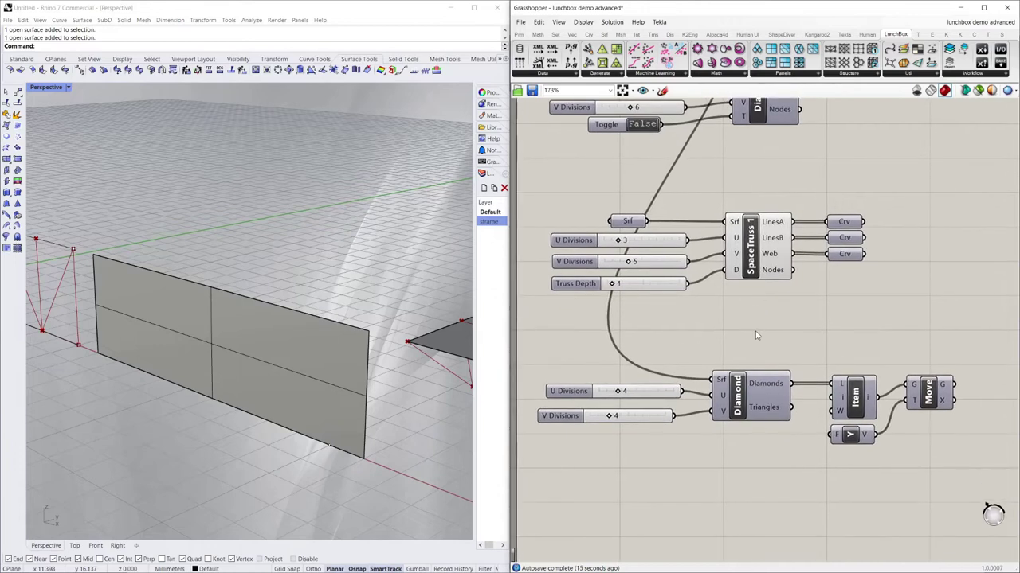
pyautogui.click(748, 399)
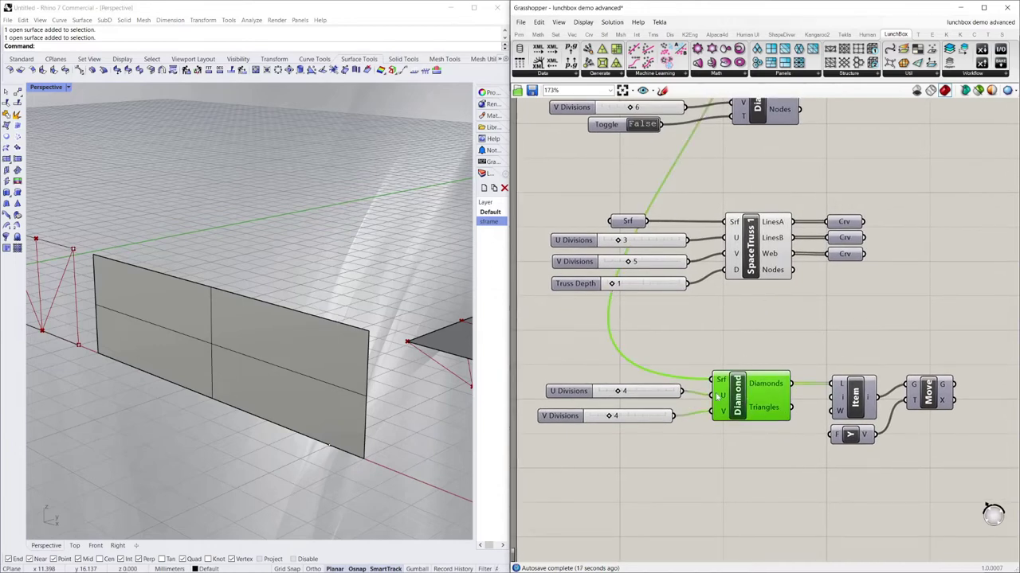
pyautogui.rightClick(741, 389)
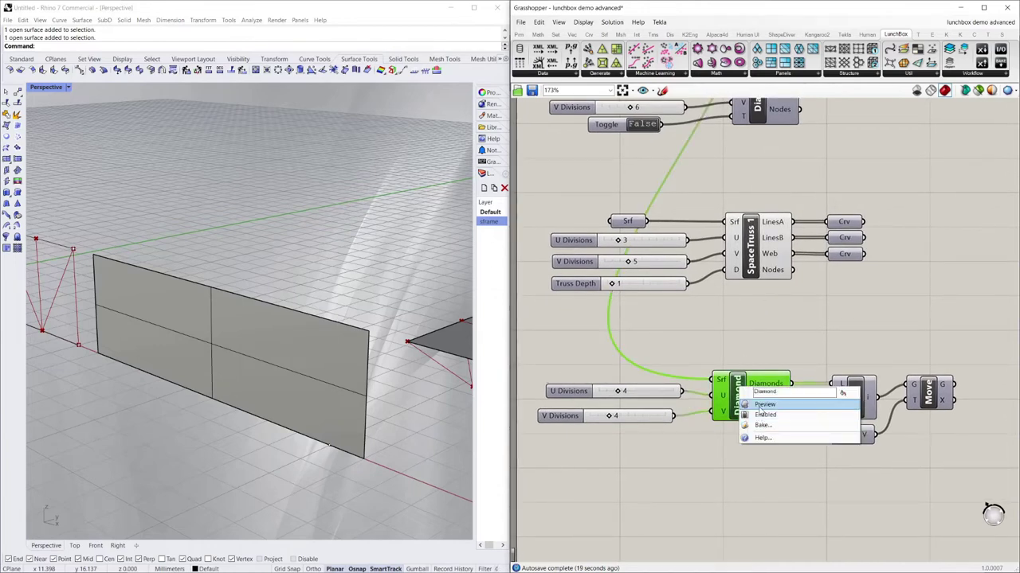
pyautogui.click(759, 417)
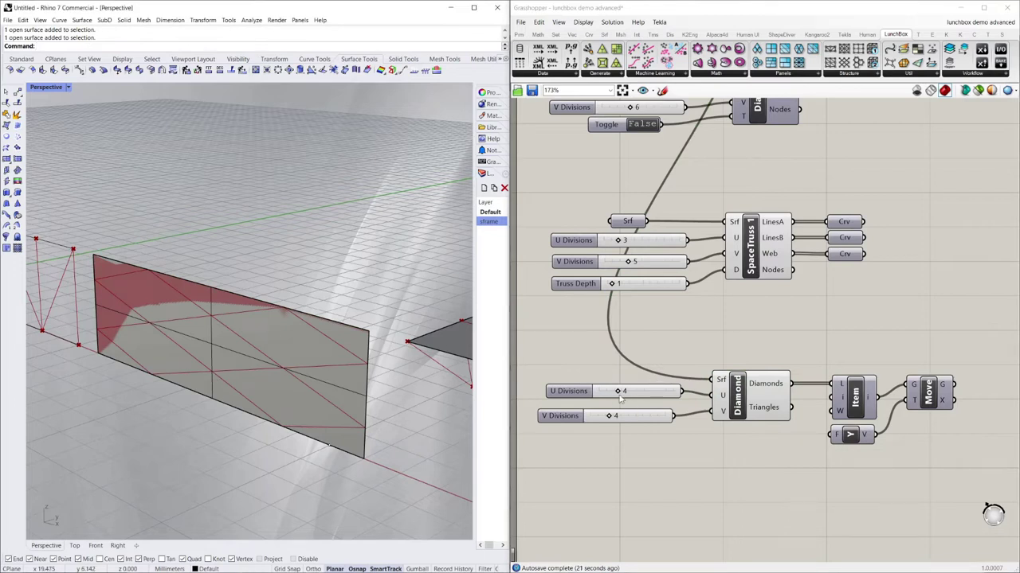
pyautogui.moveTo(296, 346); pyautogui.dragTo(291, 374, button='right')
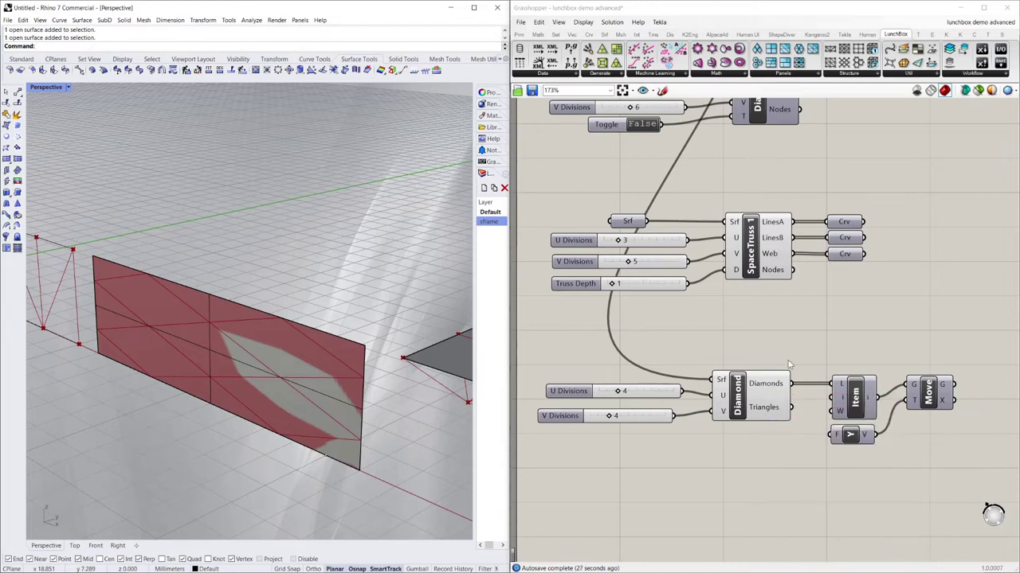
# - Highlight the diamond panel picked by the Item component, and shift the Item and Y vector components slightly closer to Diamond
pyautogui.click(804, 340)
pyautogui.click(856, 399)
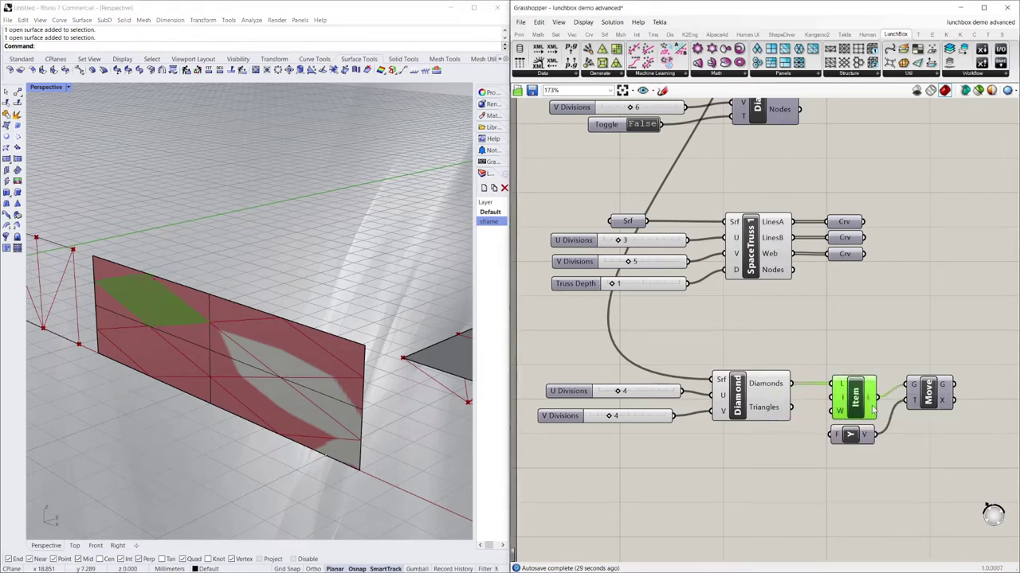
pyautogui.click(878, 416)
pyautogui.click(854, 399)
pyautogui.moveTo(855, 403); pyautogui.dragTo(845, 400)
pyautogui.moveTo(851, 440); pyautogui.dragTo(845, 440)
pyautogui.rightClick(845, 398)
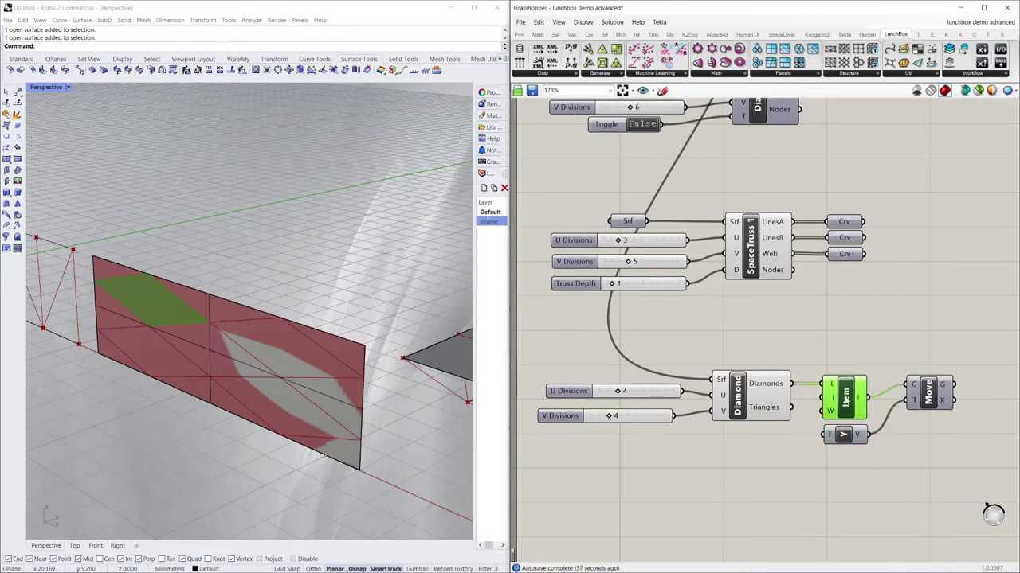
pyautogui.click(861, 416)
# - Show the Move component's preview and inspect the diamond panel offset from the vertical surface along Y
pyautogui.rightClick(931, 392)
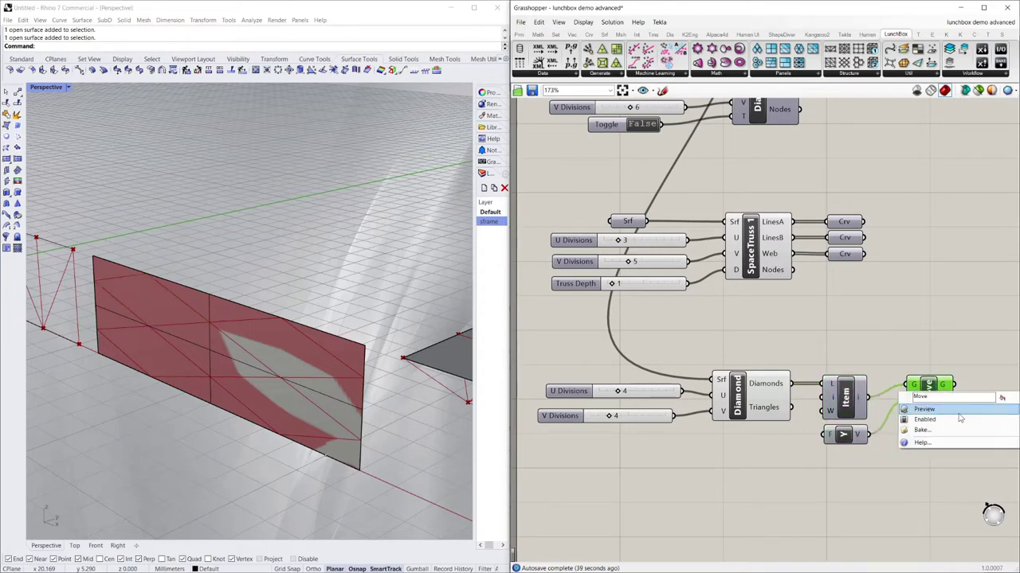
pyautogui.click(957, 409)
pyautogui.moveTo(459, 366); pyautogui.dragTo(183, 374, button='right')
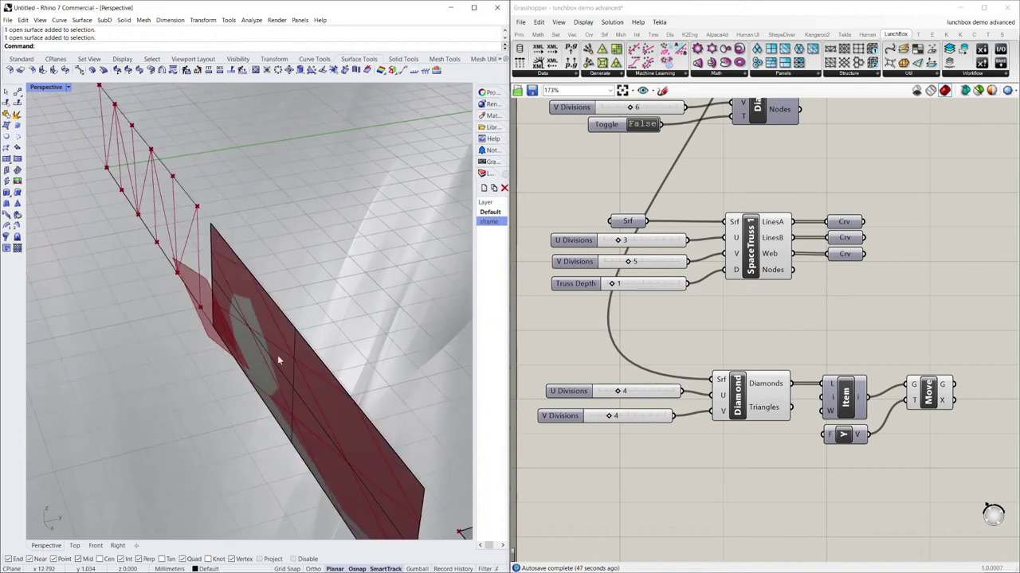
pyautogui.click(929, 394)
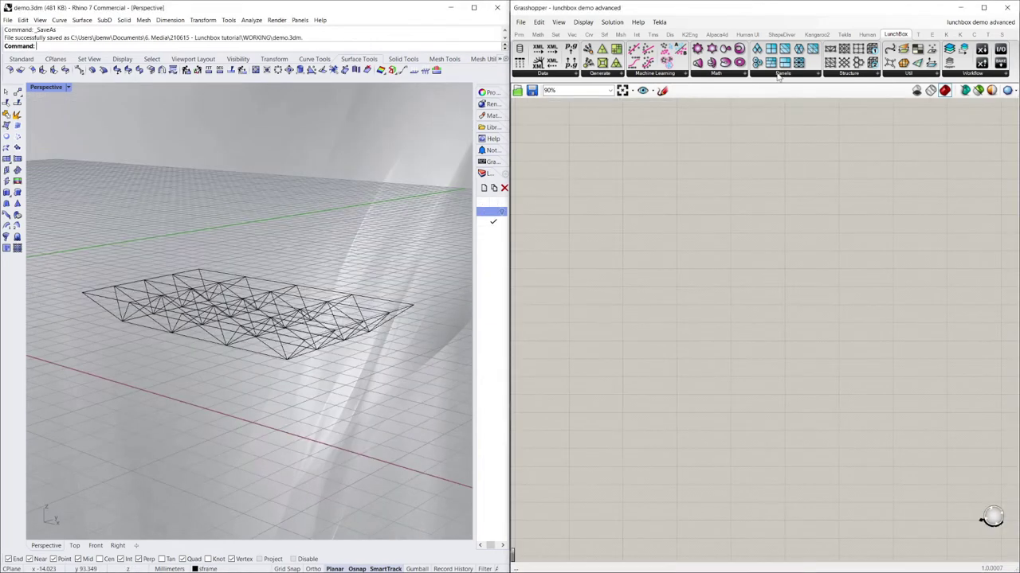
# - Review the LunchBox Data components and locate the next group of components in the definition
pyautogui.click(569, 76)
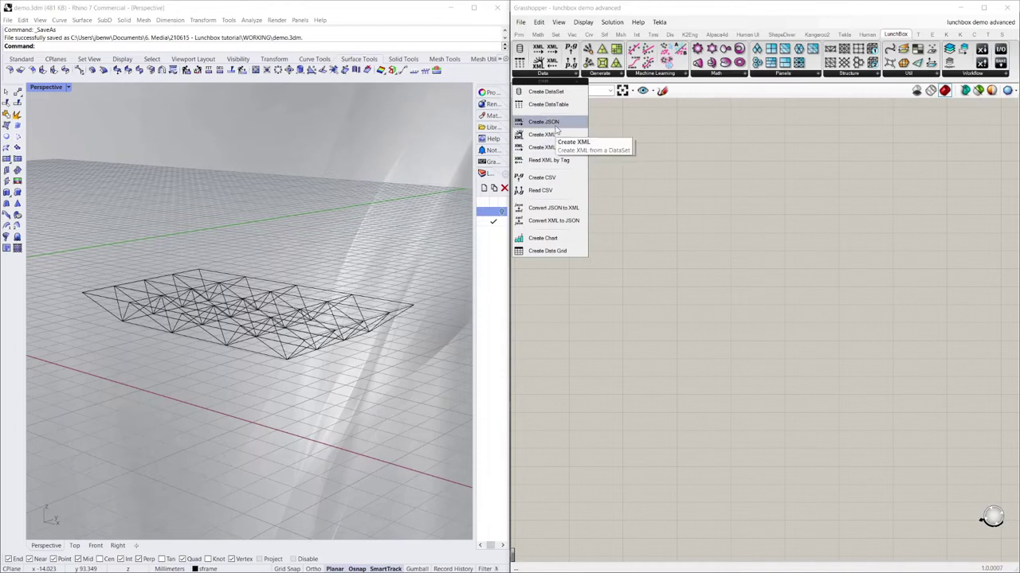
pyautogui.click(638, 152)
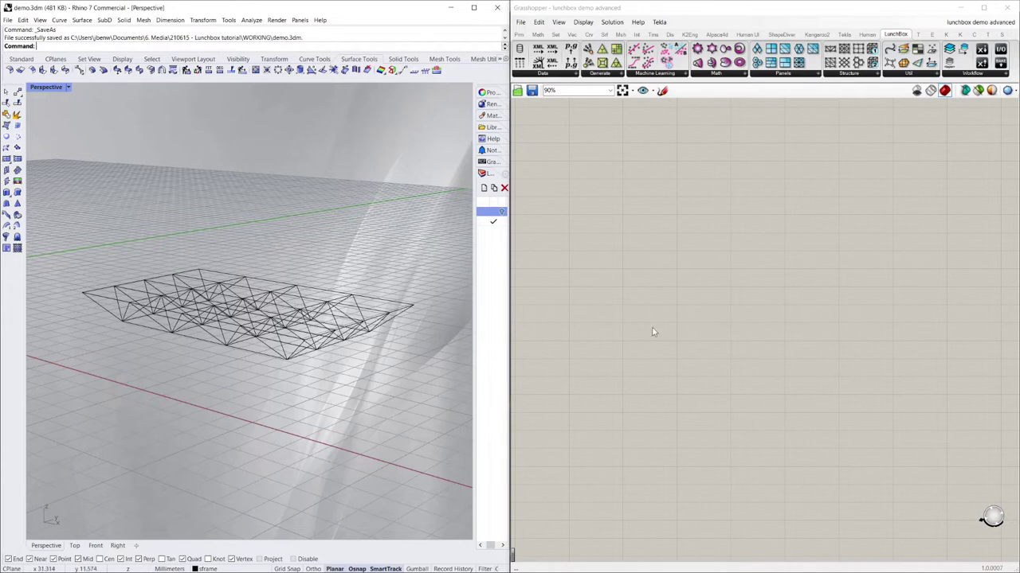
pyautogui.scroll(-8, 680, 236)
pyautogui.scroll(8, 717, 414)
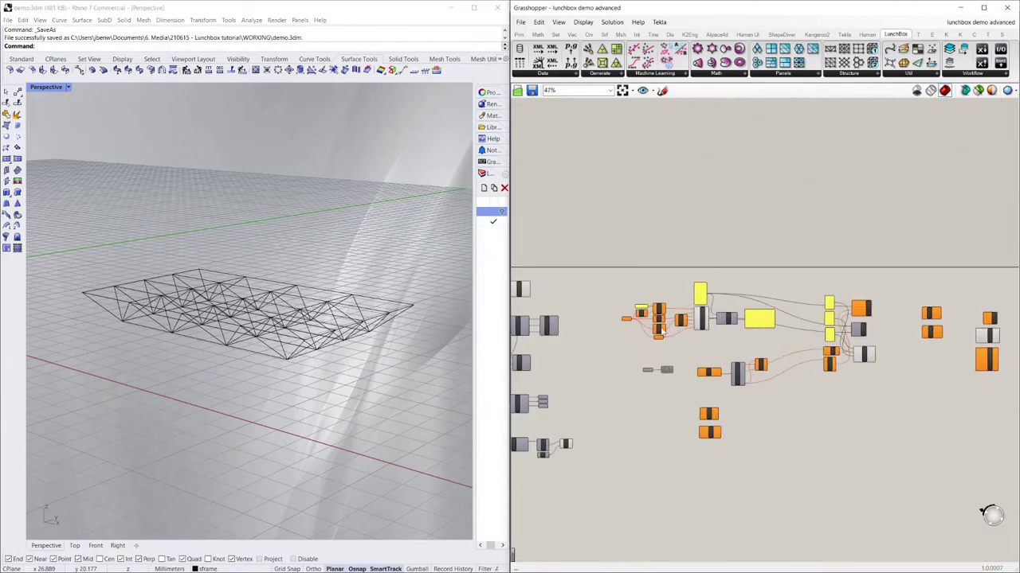
# - Select all the space truss curves in the Rhino viewport and assign them to the Crv parameter as multiple curves
pyautogui.scroll(4, 706, 312)
pyautogui.scroll(-2, 637, 241)
pyautogui.scroll(2, 640, 298)
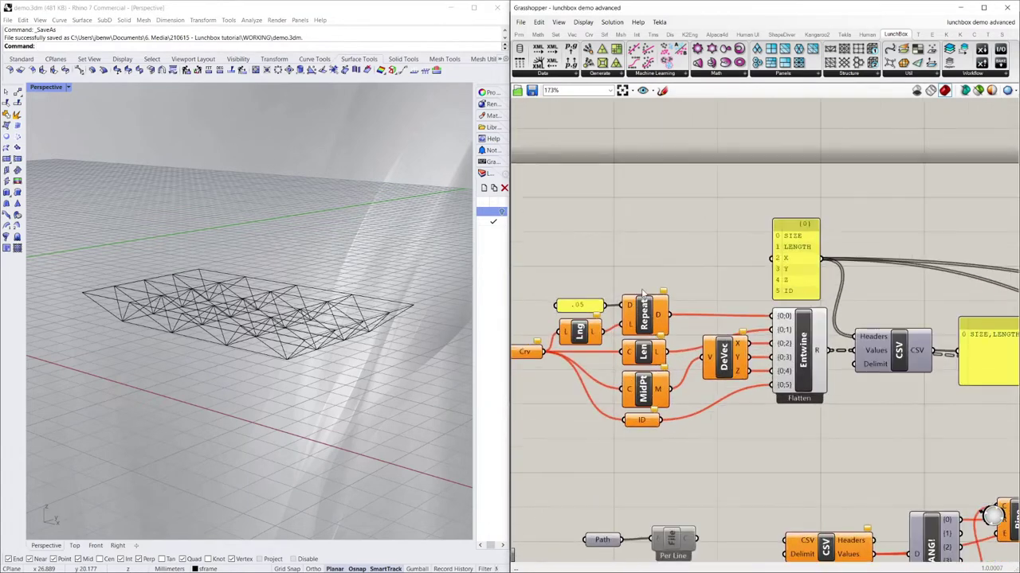
pyautogui.scroll(-3, 658, 245)
pyautogui.scroll(3, 654, 242)
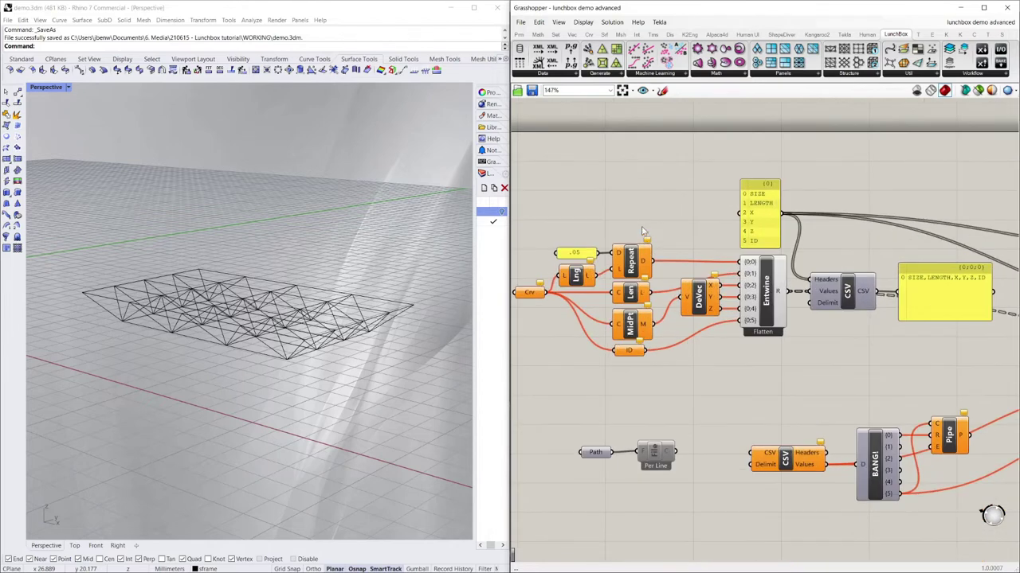
pyautogui.moveTo(642, 223); pyautogui.dragTo(701, 211, button='right')
pyautogui.click(349, 259)
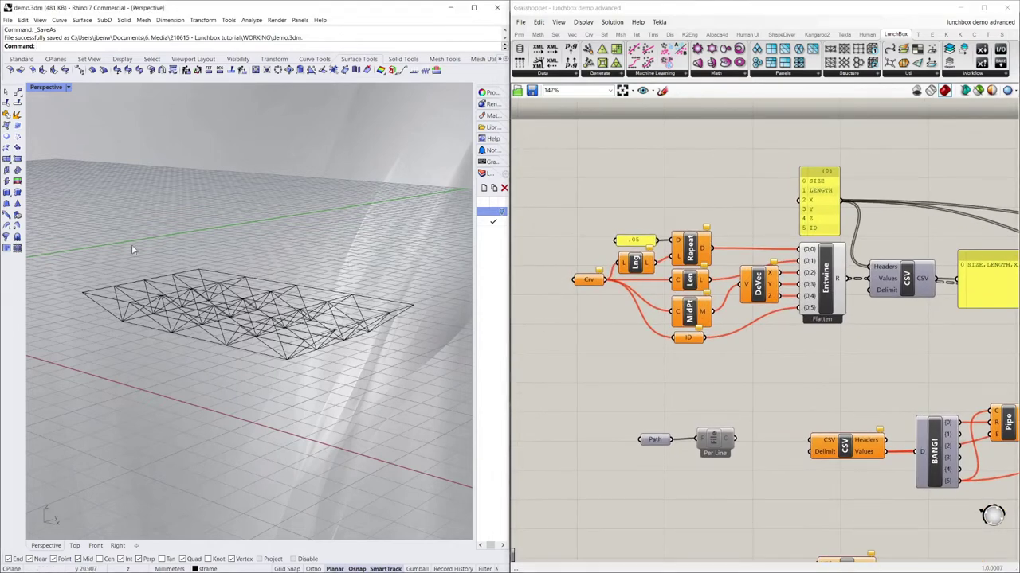
pyautogui.moveTo(44, 193); pyautogui.dragTo(428, 406)
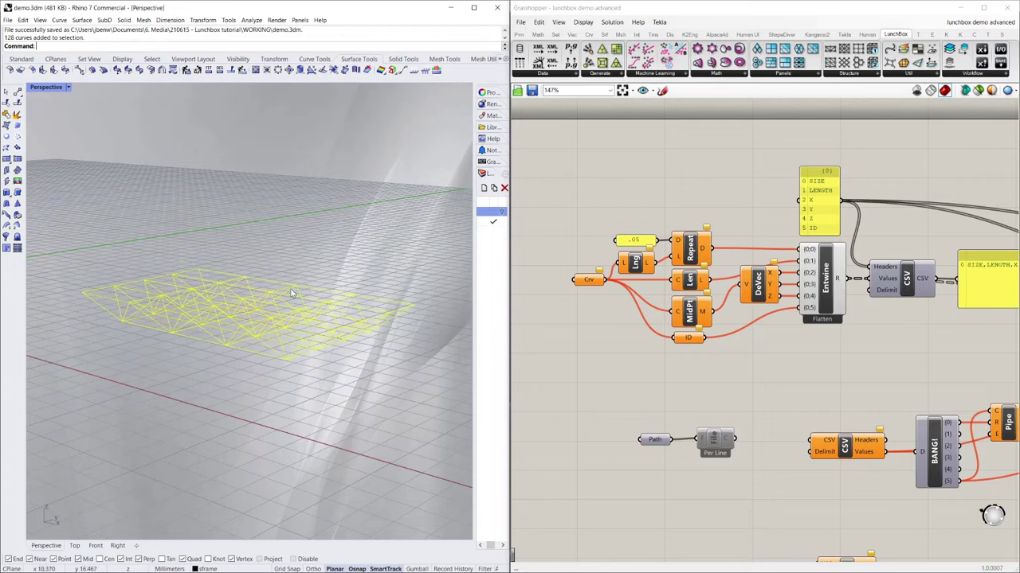
pyautogui.press('Escape')
pyautogui.moveTo(73, 207); pyautogui.dragTo(415, 391)
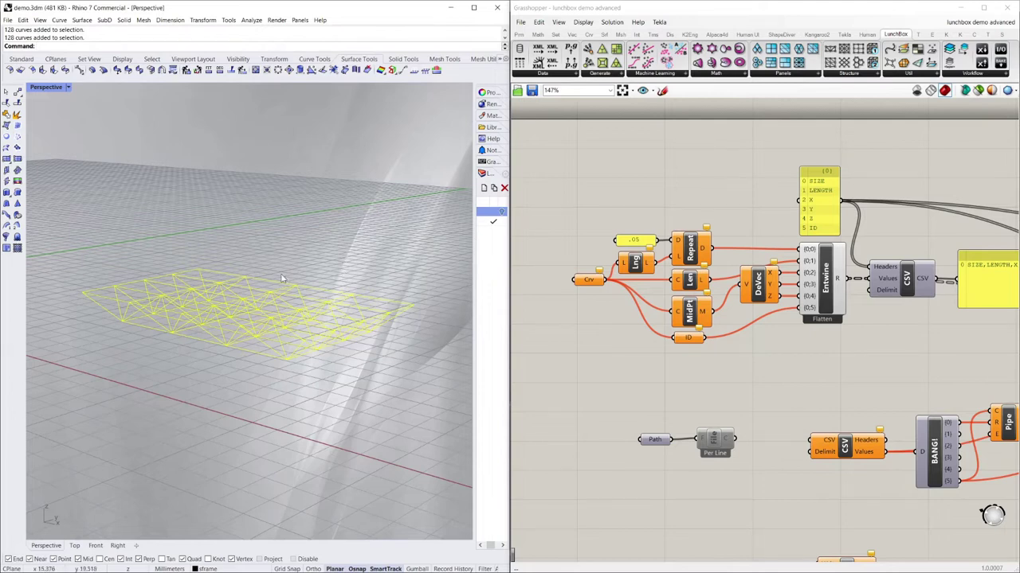
pyautogui.moveTo(44, 203); pyautogui.dragTo(442, 438)
pyautogui.rightClick(586, 282)
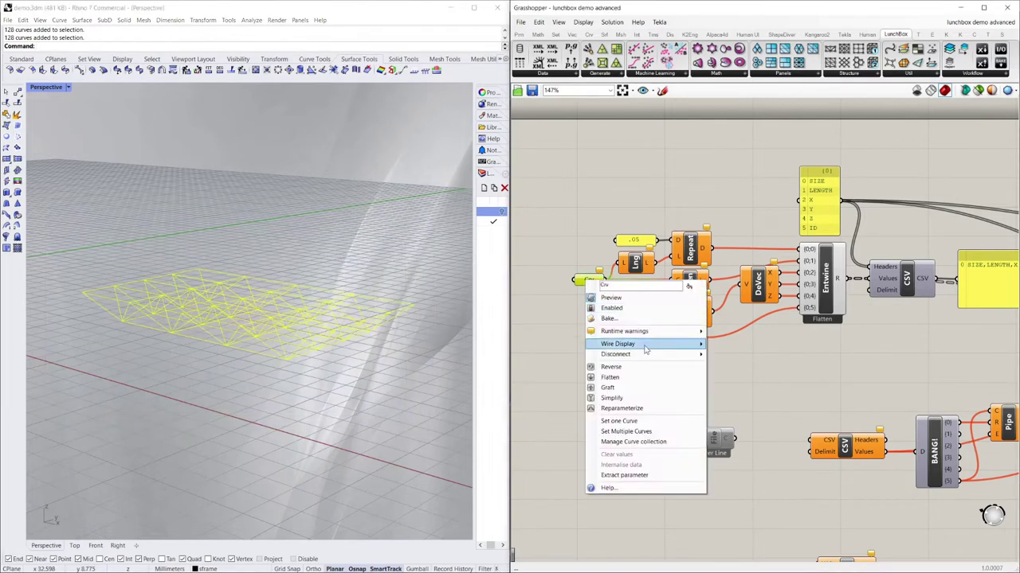
pyautogui.click(626, 432)
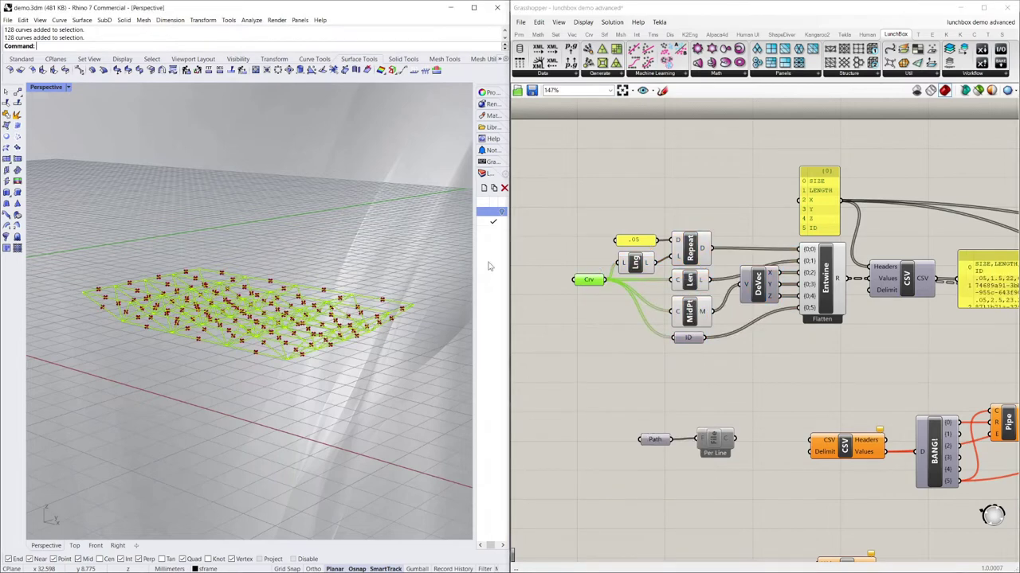
pyautogui.click(351, 252)
pyautogui.click(596, 239)
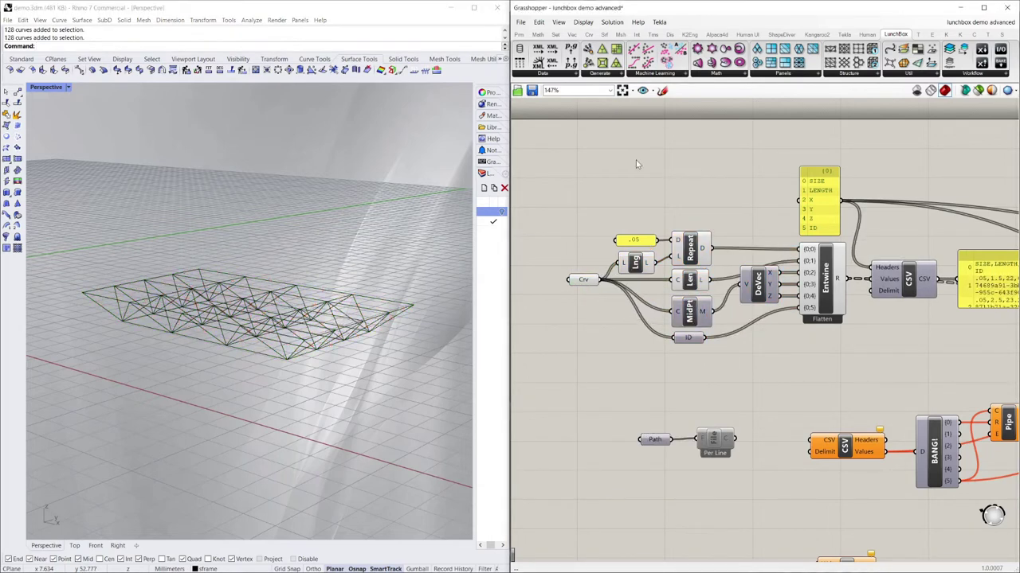
# - Highlight the components that gather the curve data and headers, followed by the CSV component they feed
pyautogui.moveTo(547, 136); pyautogui.dragTo(857, 319)
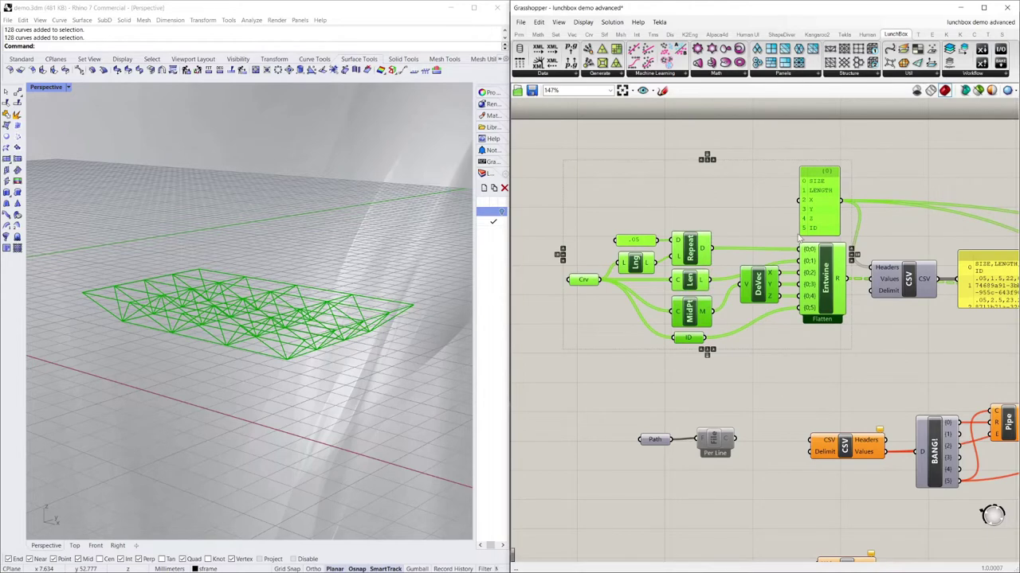
pyautogui.click(741, 198)
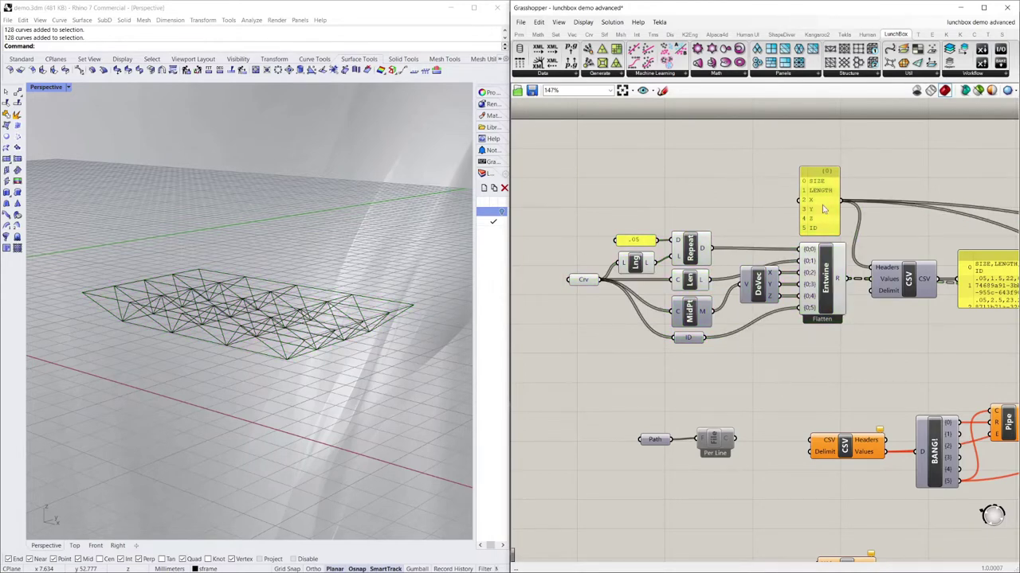
pyautogui.click(910, 283)
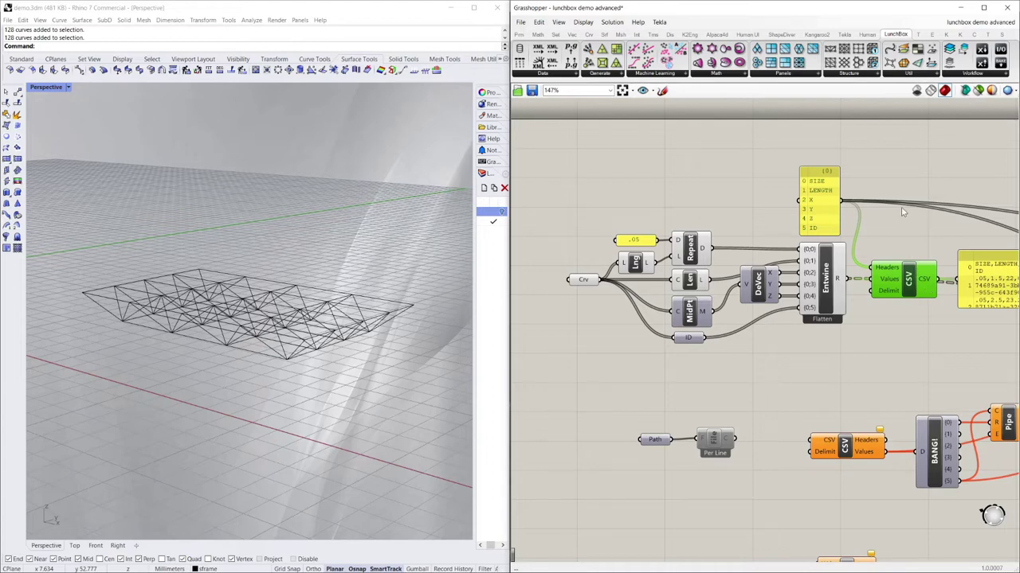
pyautogui.click(901, 240)
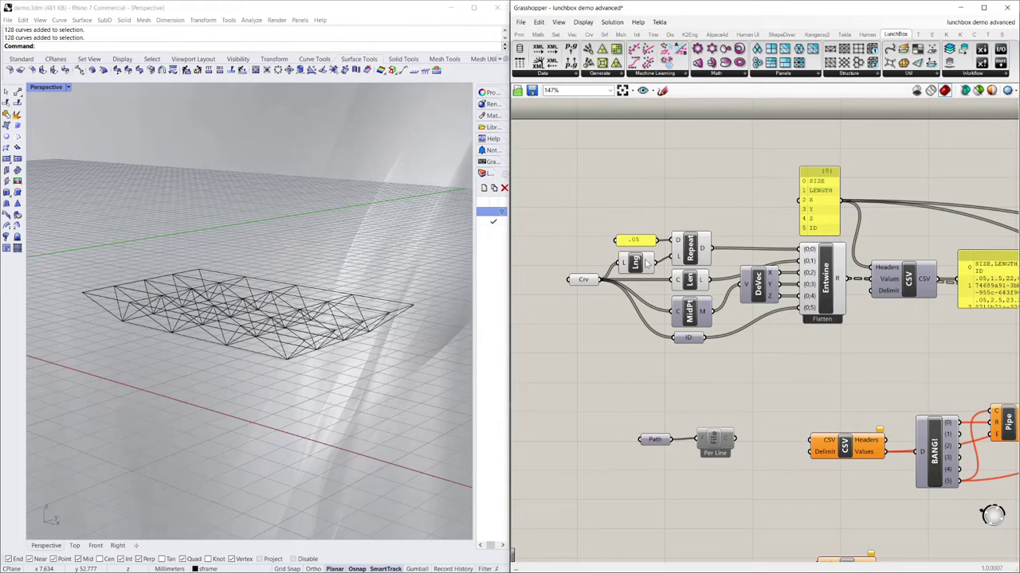
# - Inspect the referenced curves, the List Length output and the Repeat Data component that supply the SIZE values
pyautogui.click(583, 281)
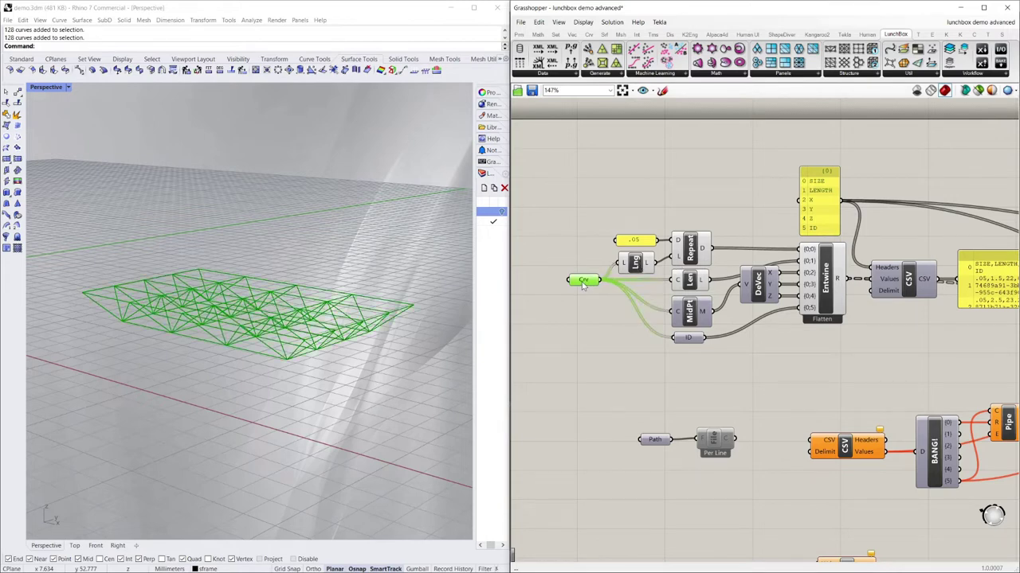
pyautogui.click(642, 266)
pyautogui.moveTo(651, 268)
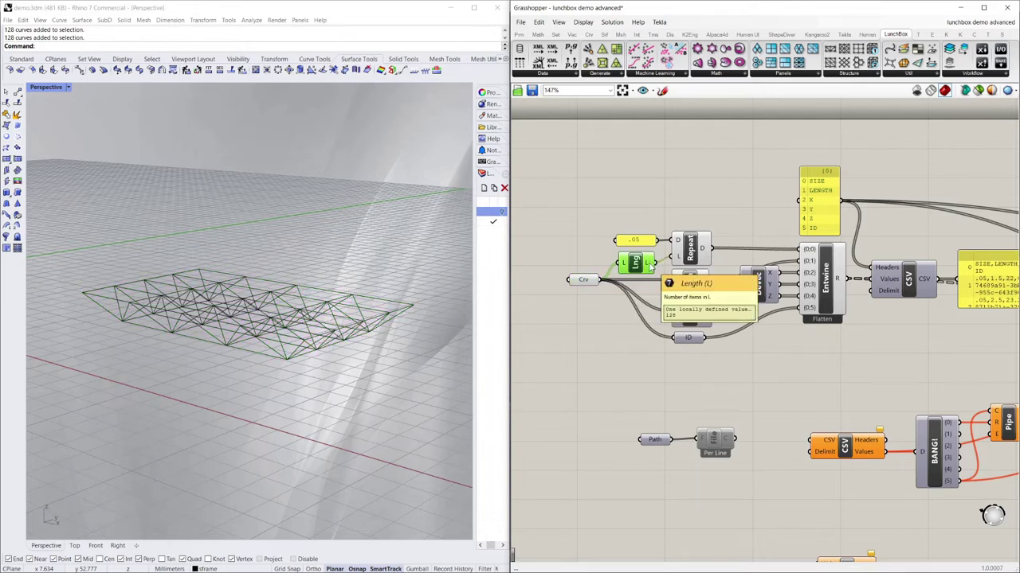
pyautogui.click(700, 194)
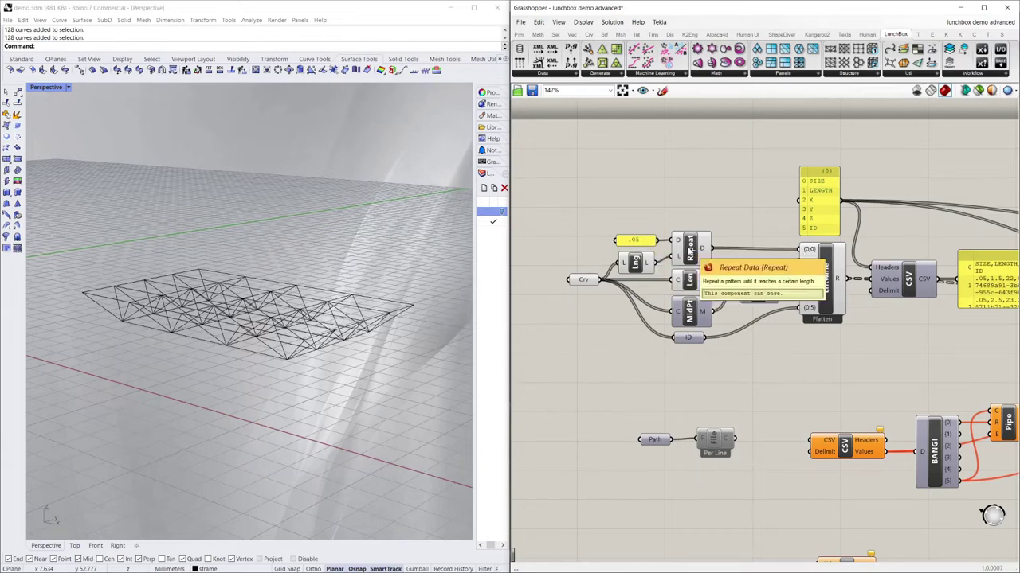
pyautogui.click(689, 248)
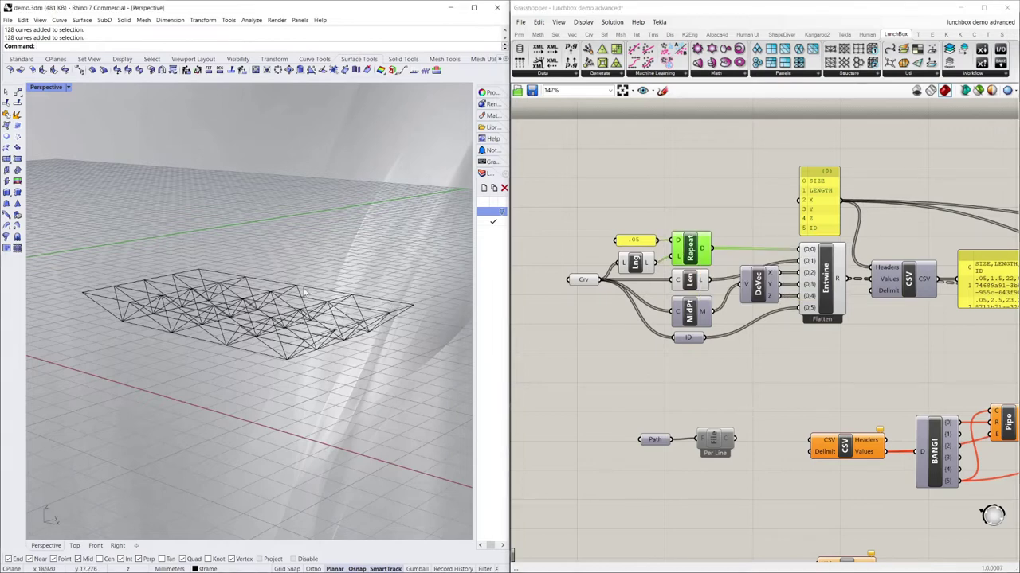
pyautogui.click(720, 207)
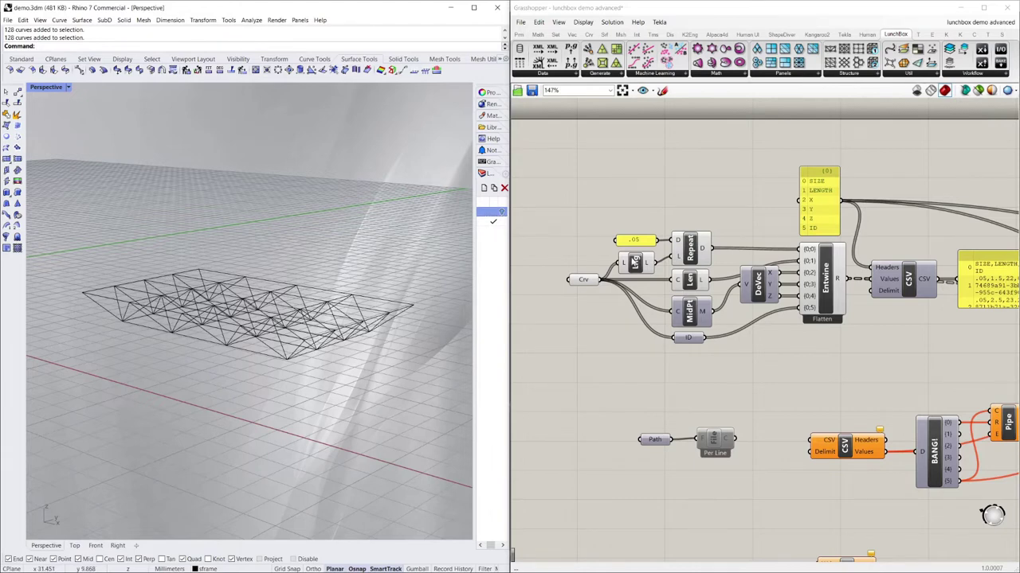
pyautogui.click(683, 210)
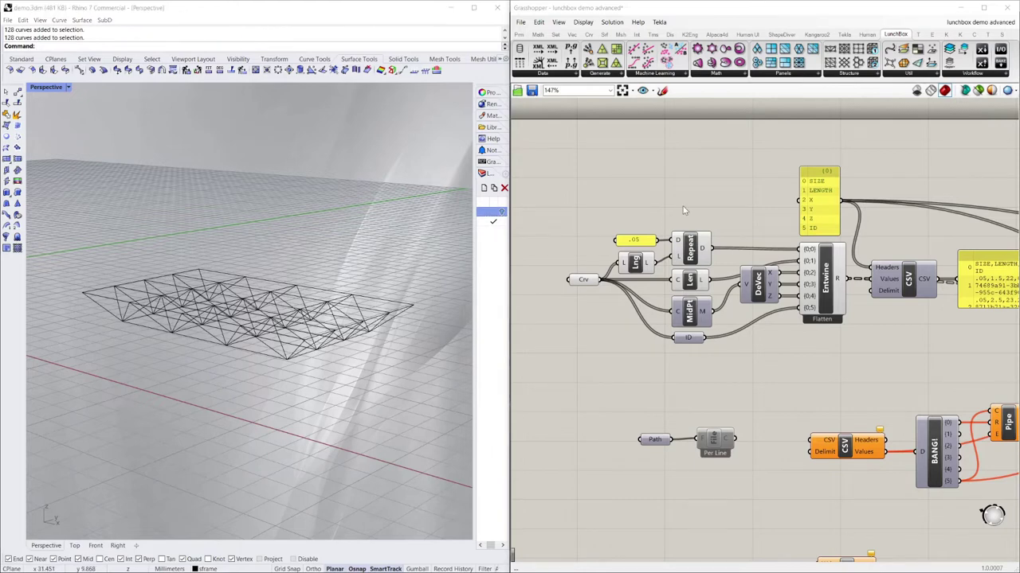
# - Inspect the curve Length, MidPt and ID components that supply the remaining CSV columns
pyautogui.click(694, 282)
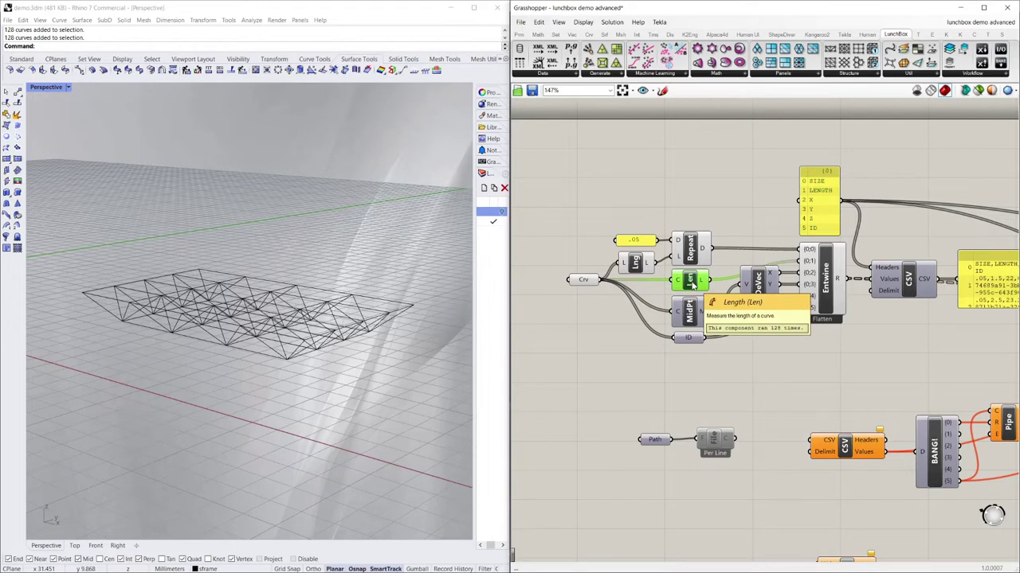
pyautogui.click(369, 293)
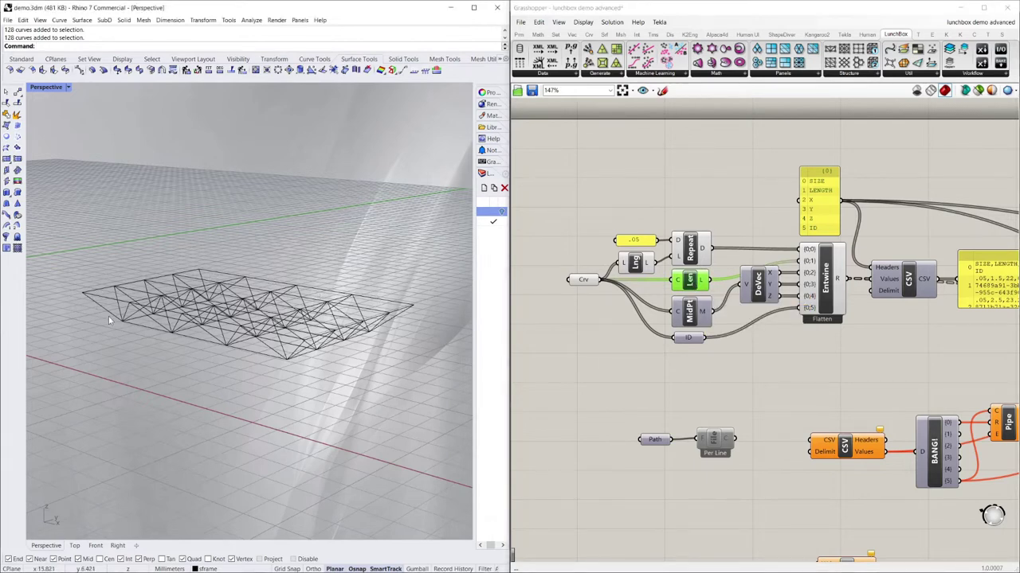
pyautogui.click(753, 207)
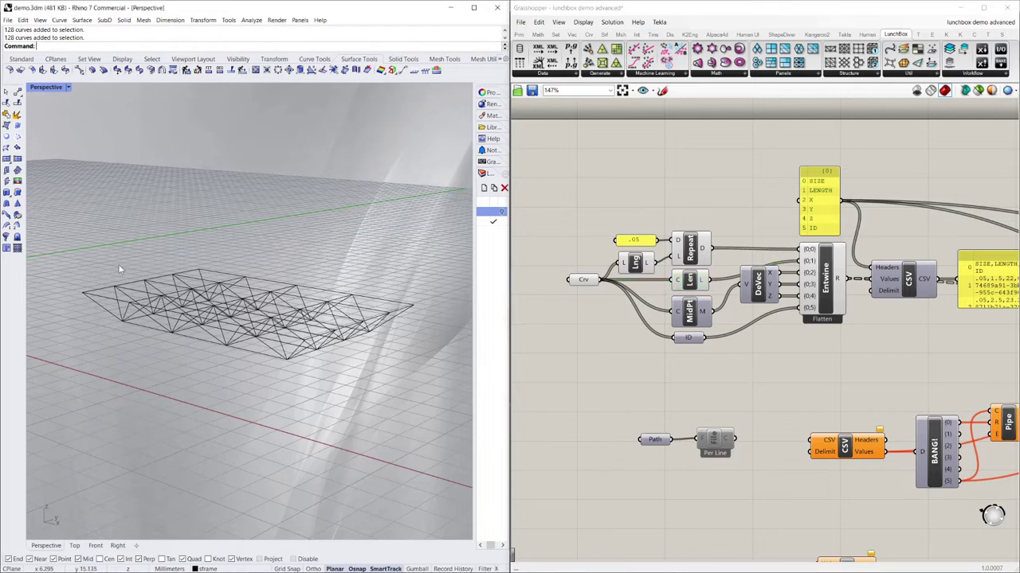
pyautogui.click(686, 280)
pyautogui.click(688, 312)
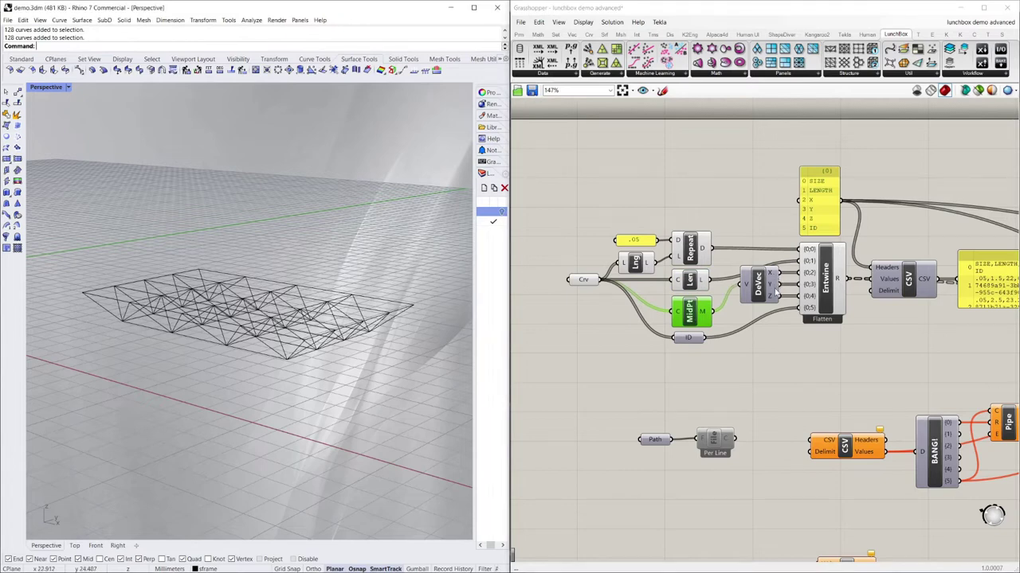
pyautogui.click(703, 333)
pyautogui.click(688, 339)
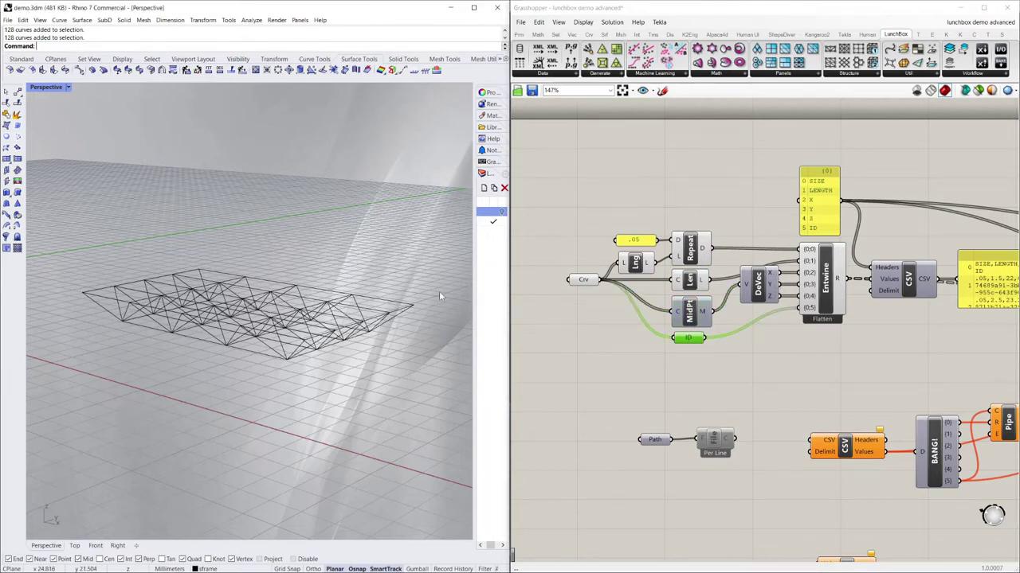
pyautogui.click(684, 178)
# - Examine the CSV component up close and review the list of LunchBox Data components
pyautogui.scroll(-2, 685, 181)
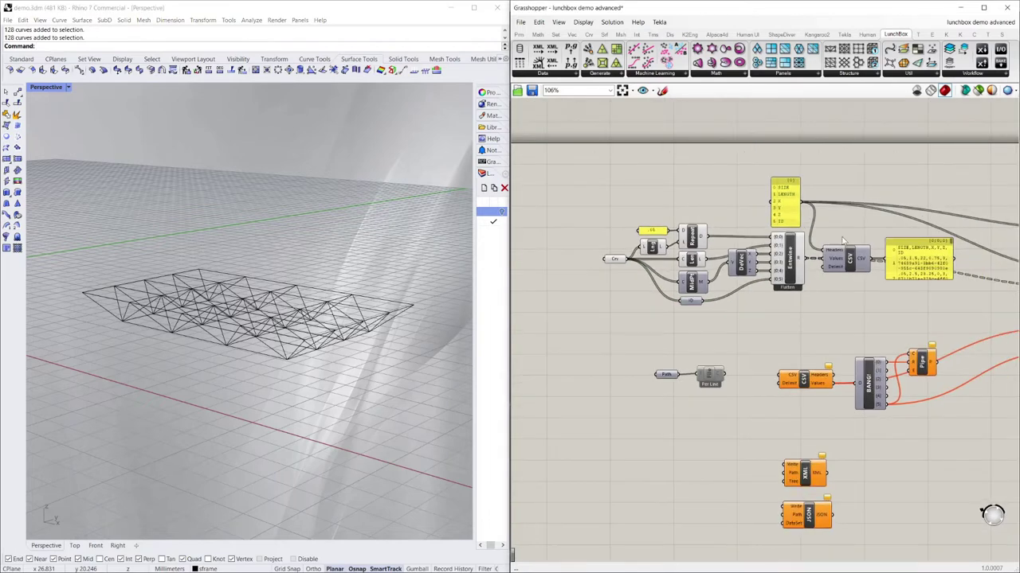
pyautogui.scroll(3, 866, 242)
pyautogui.scroll(-2, 869, 241)
pyautogui.scroll(2, 873, 265)
pyautogui.click(859, 267)
pyautogui.scroll(-3, 797, 275)
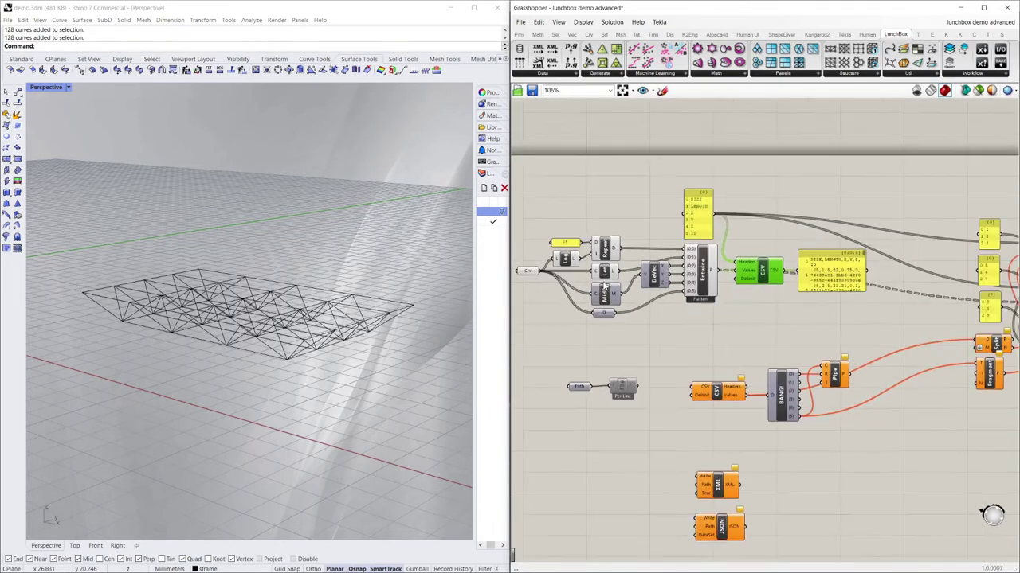
pyautogui.scroll(4, 714, 285)
pyautogui.moveTo(701, 271); pyautogui.dragTo(697, 286)
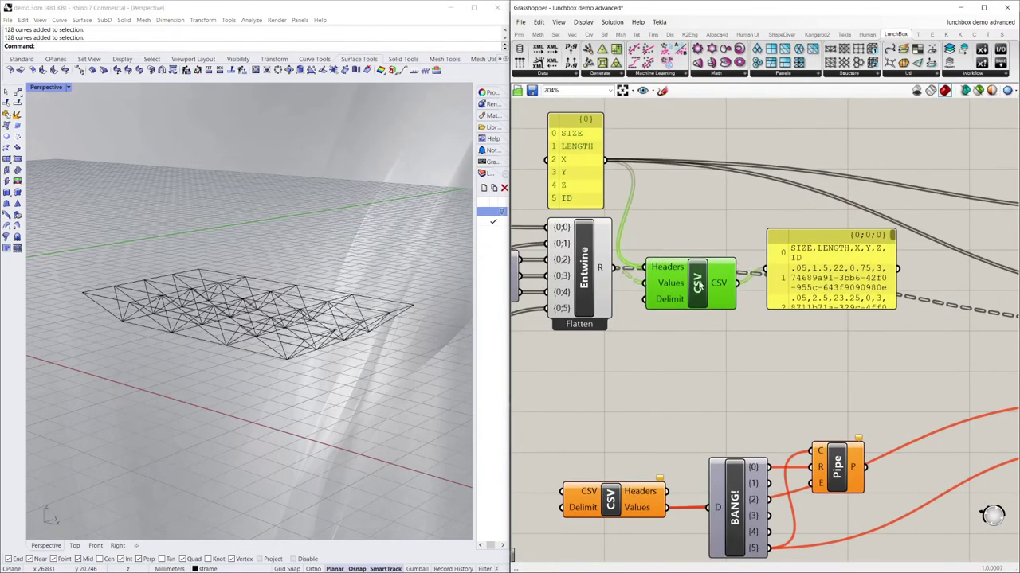
pyautogui.click(558, 73)
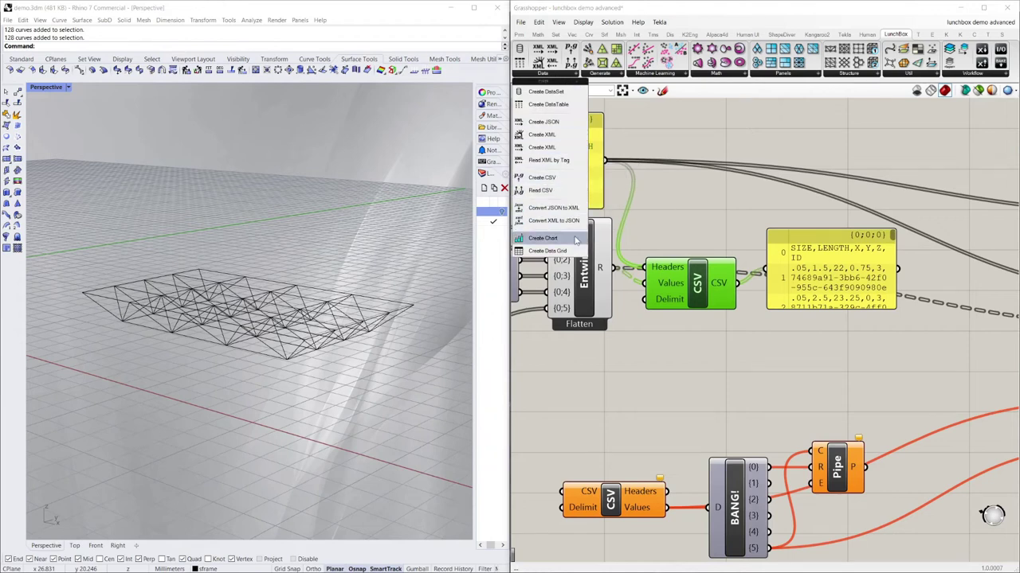
pyautogui.click(777, 130)
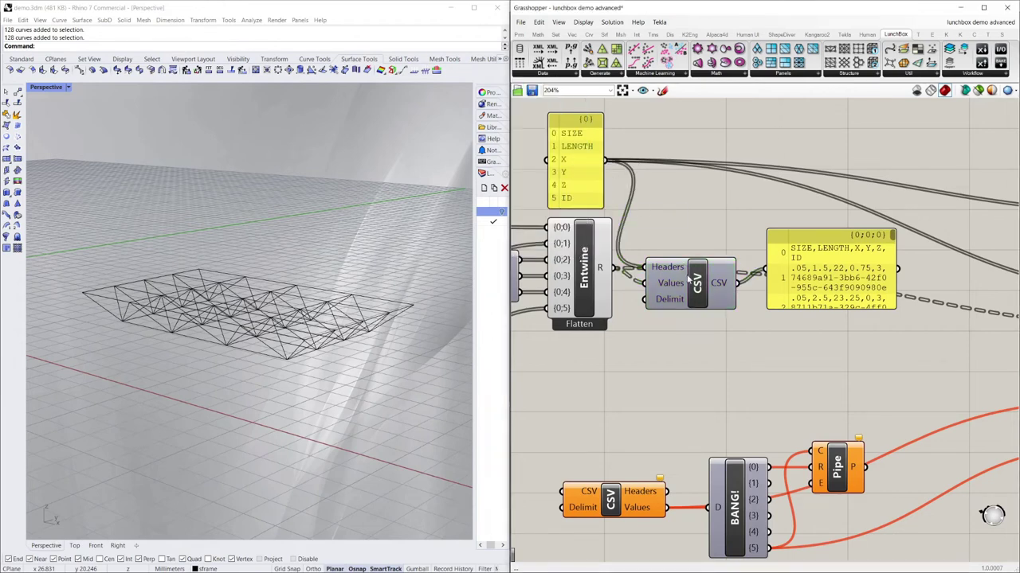
# - Align the CSV component's Values input with the Entwine output and widen the CSV output panel so its header row fits on one line
pyautogui.moveTo(689, 278); pyautogui.dragTo(701, 257)
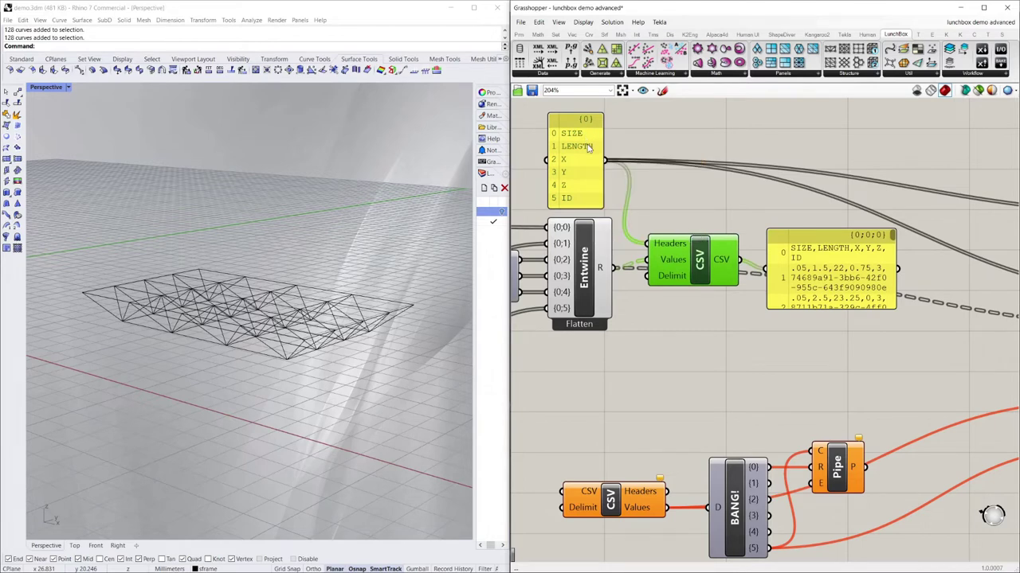
pyautogui.moveTo(698, 252); pyautogui.dragTo(698, 260)
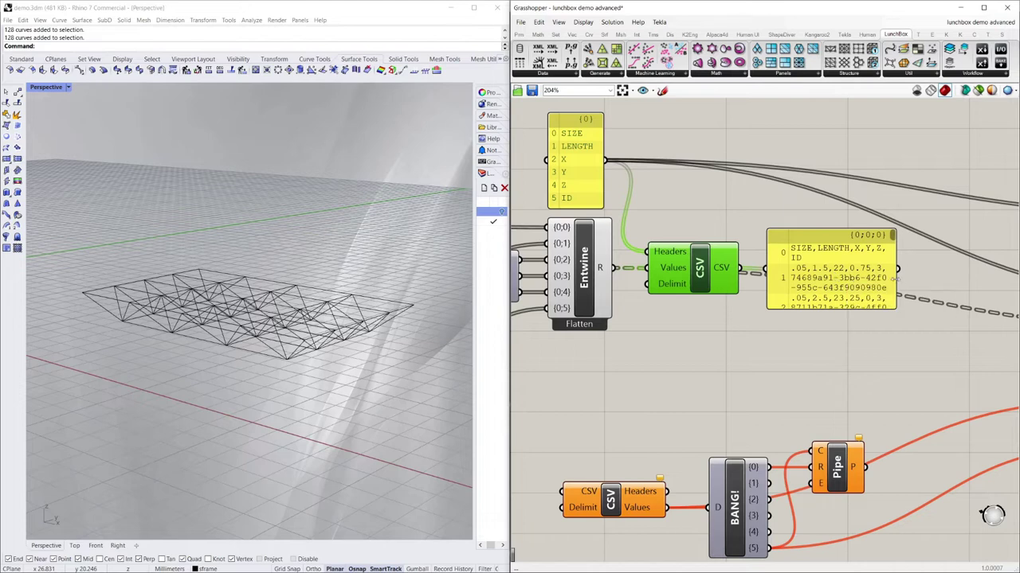
pyautogui.moveTo(898, 284); pyautogui.dragTo(1005, 285)
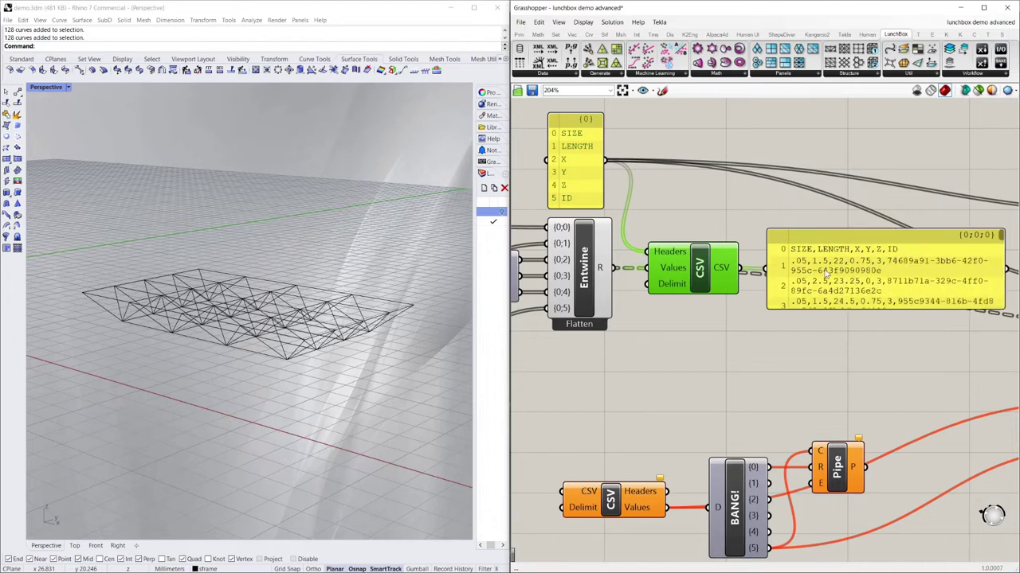
pyautogui.click(784, 243)
pyautogui.click(789, 222)
# - Review the CSV output panel's options for streaming its contents to a file, leaving them unchanged
pyautogui.scroll(-4, 785, 230)
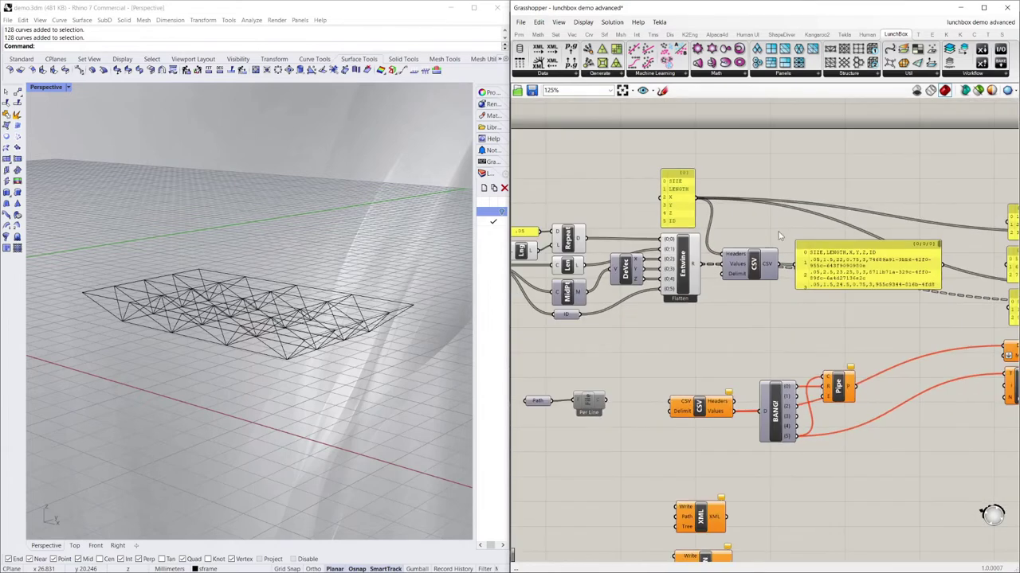
pyautogui.scroll(2, 790, 246)
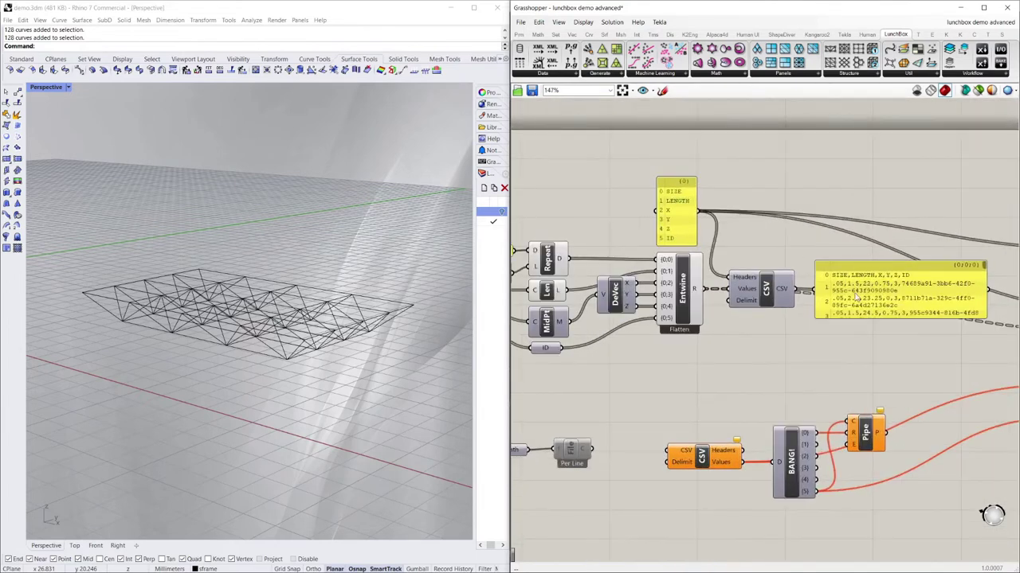
pyautogui.click(871, 293)
pyautogui.rightClick(870, 293)
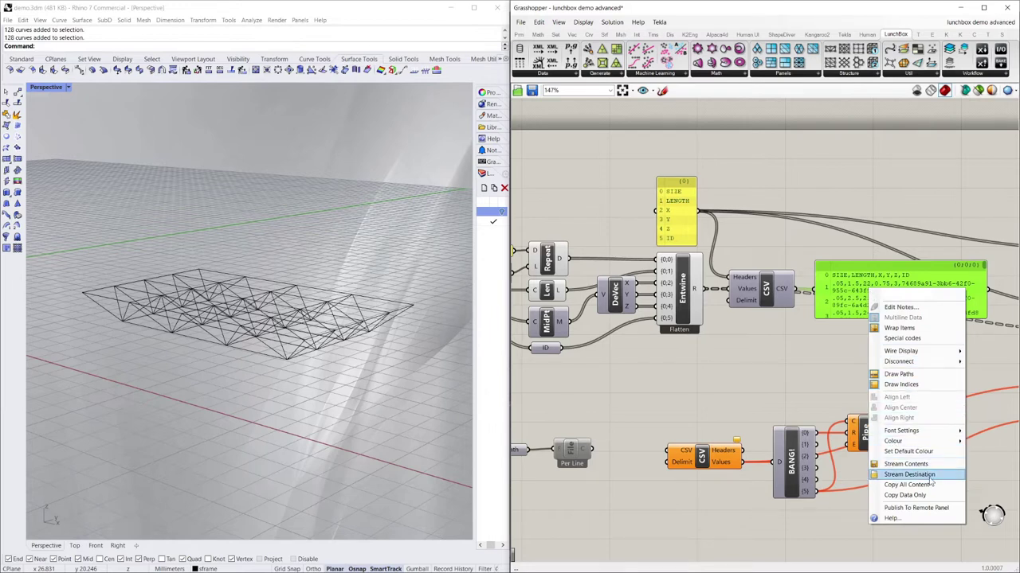
pyautogui.click(856, 152)
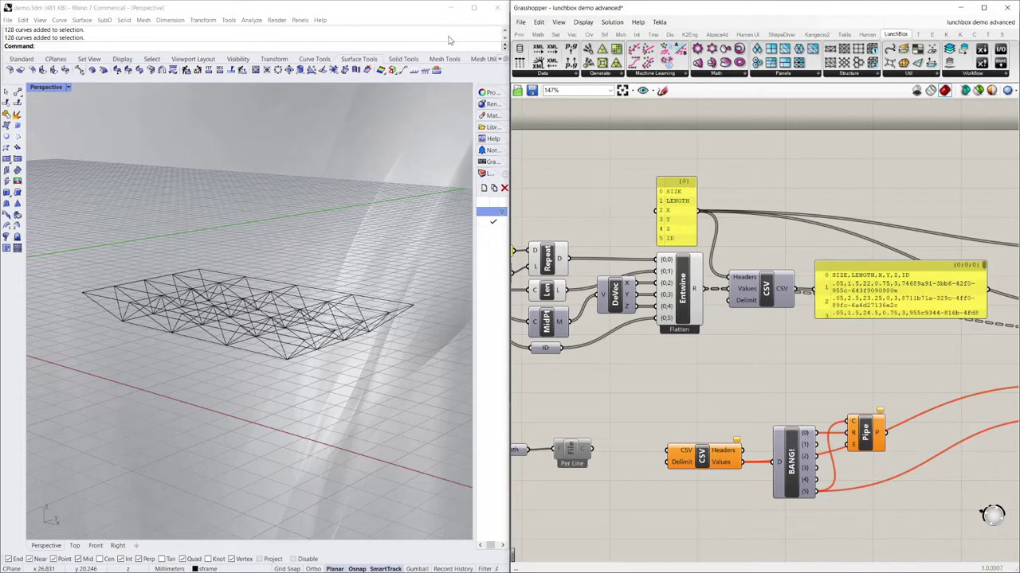
pyautogui.click(519, 35)
pyautogui.moveTo(662, 62); pyautogui.dragTo(873, 215)
pyautogui.press('Delete')
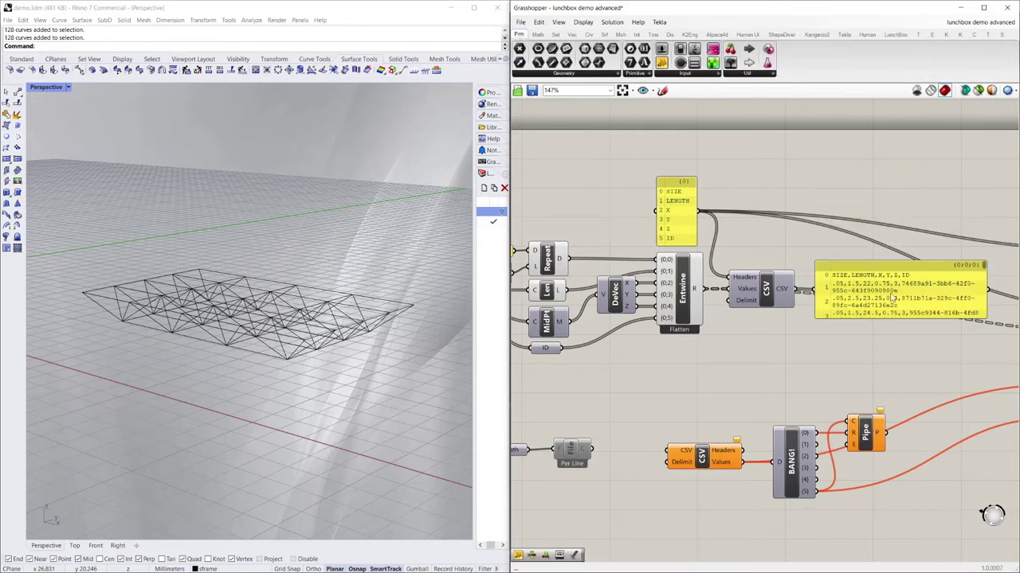
# - Examine the CSV output panel's stream destination dialog with OUT.CSV as the target, leaving it without saving, and review the panel's options again
pyautogui.rightClick(866, 293)
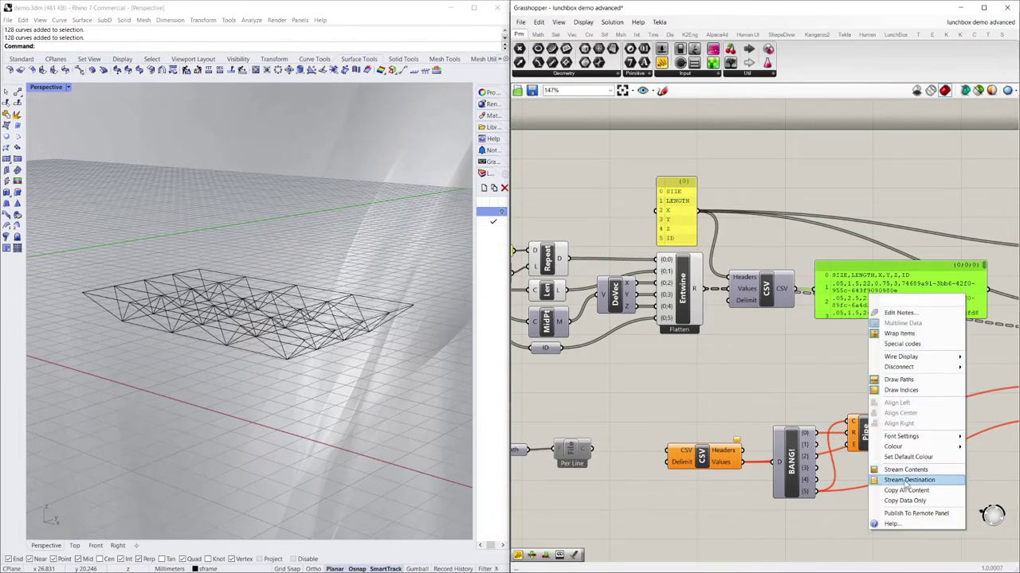
pyautogui.click(905, 483)
pyautogui.click(440, 199)
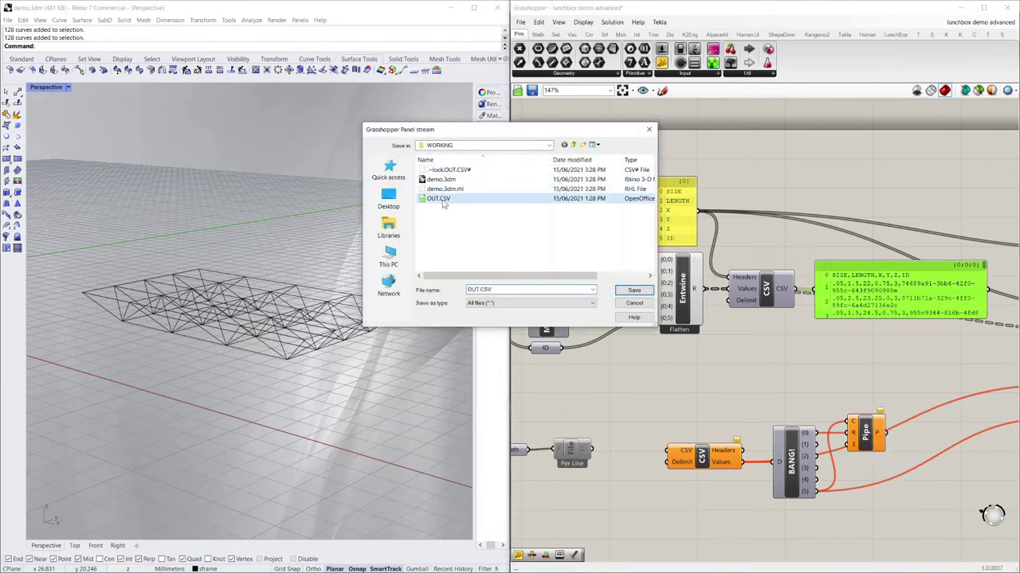
pyautogui.click(635, 305)
pyautogui.click(809, 241)
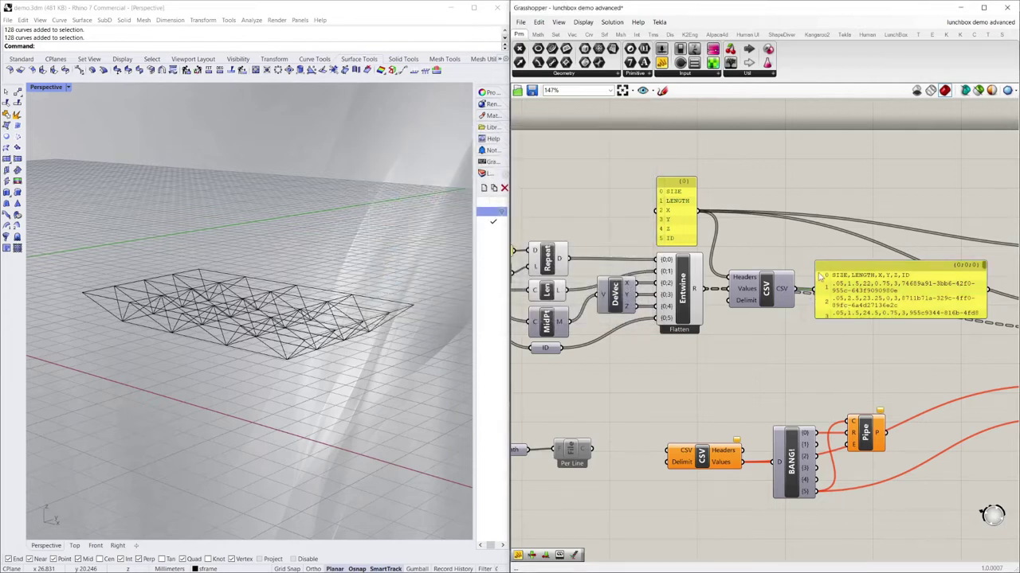
pyautogui.rightClick(877, 295)
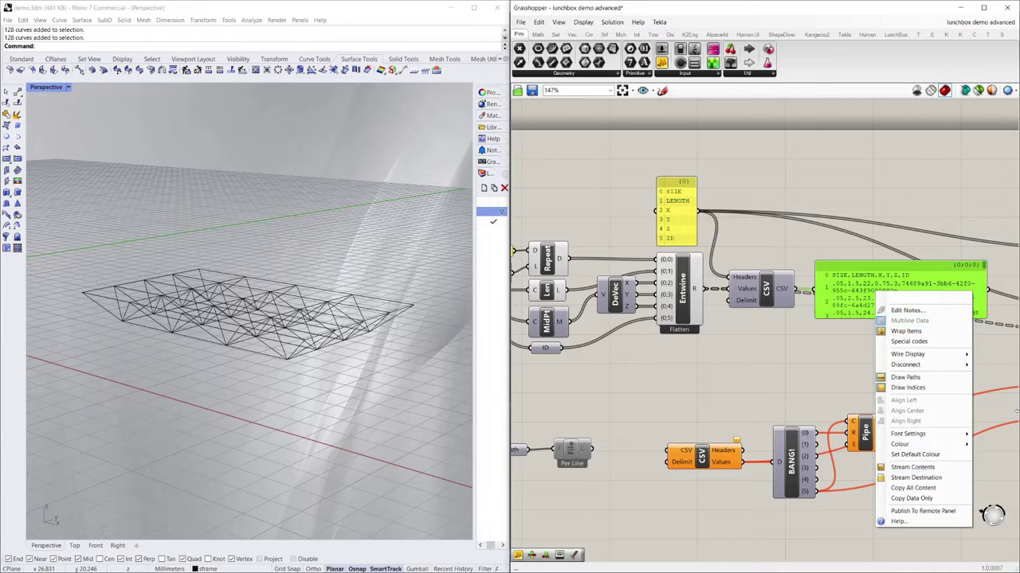
pyautogui.click(904, 192)
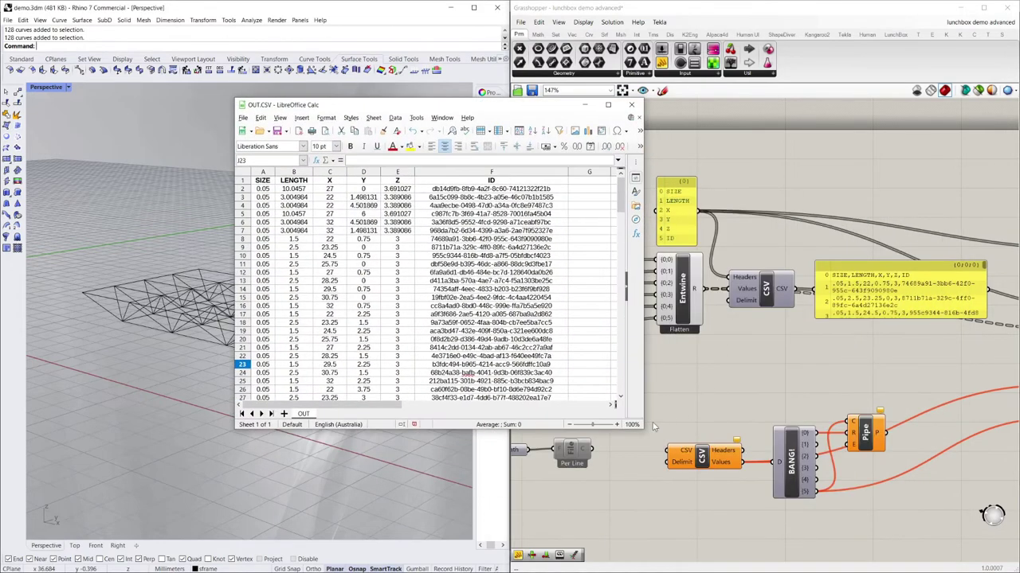
# - Enlarge the LibreOffice Calc window showing OUT.CSV and move it so the truss remains visible beside it
pyautogui.moveTo(644, 430); pyautogui.dragTo(893, 507)
pyautogui.click(673, 357)
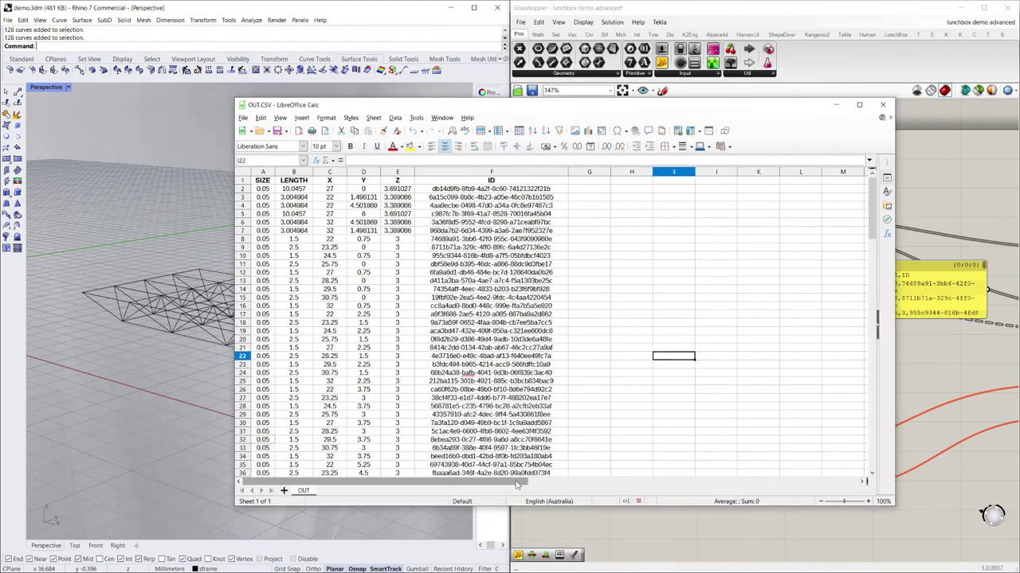
pyautogui.click(319, 240)
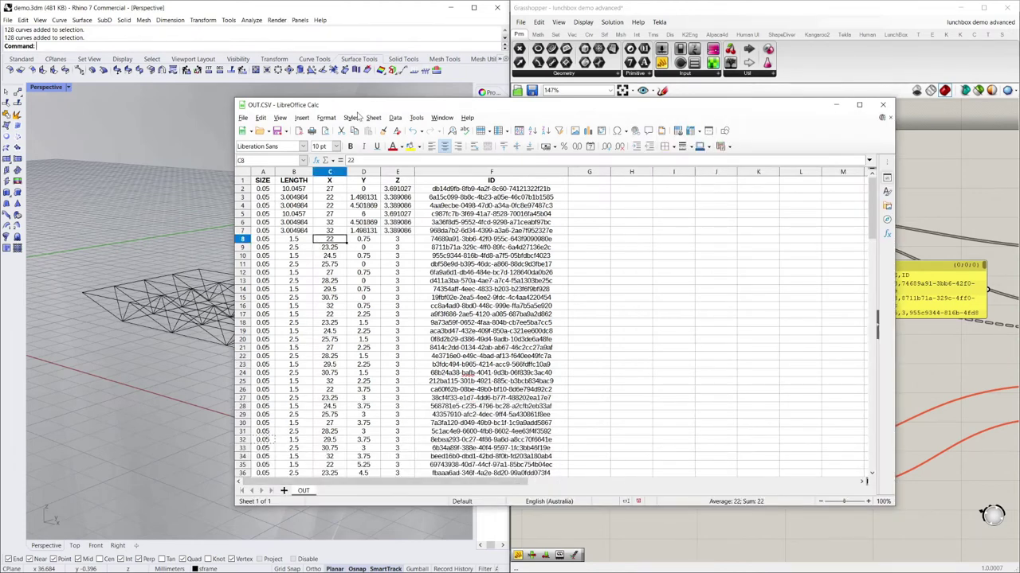
pyautogui.moveTo(361, 107); pyautogui.dragTo(406, 133)
pyautogui.click(632, 356)
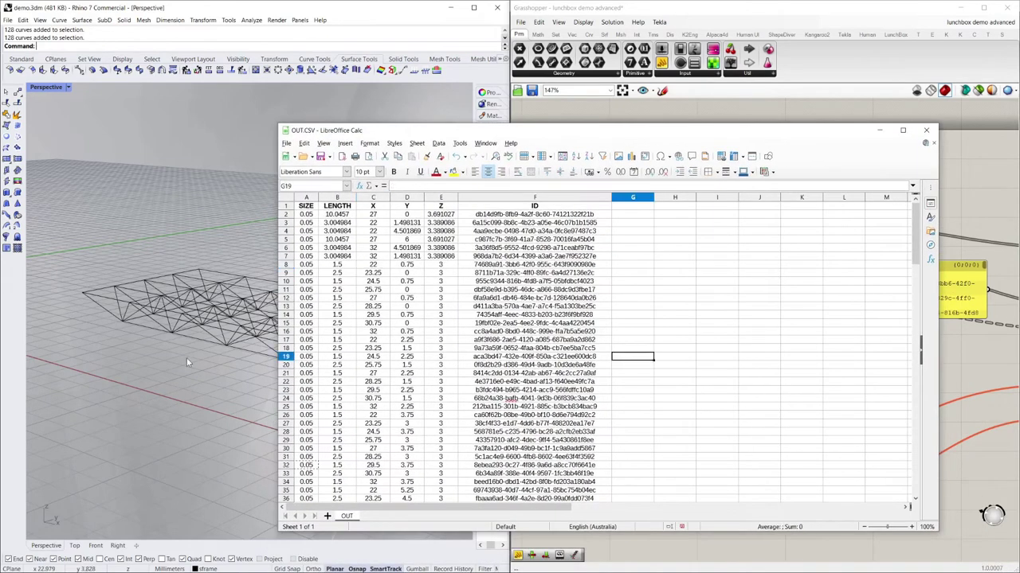
pyautogui.click(637, 266)
# - Review the SIZE and LENGTH columns of the exported truss data in OUT.CSV
pyautogui.click(307, 207)
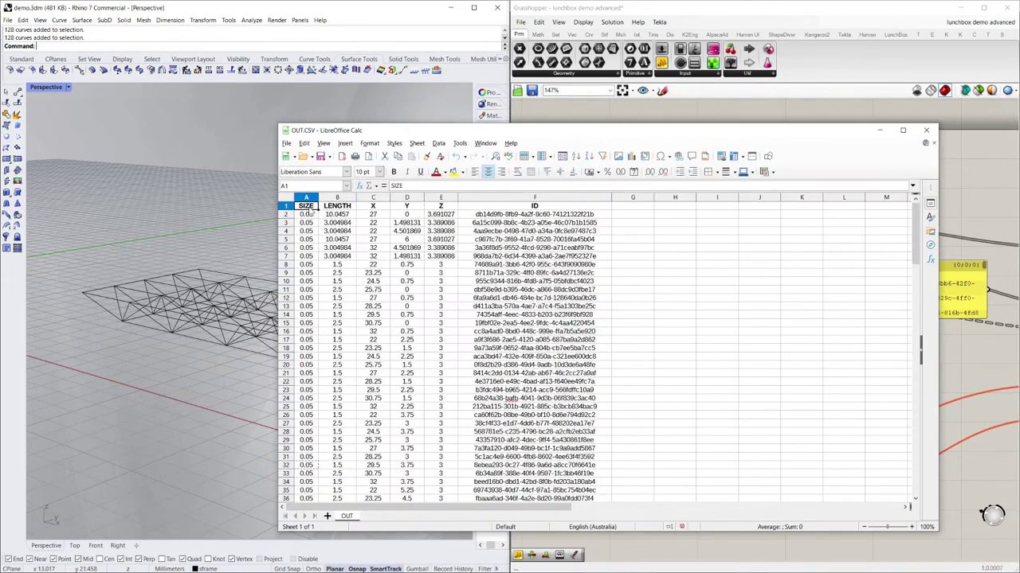
pyautogui.moveTo(307, 214); pyautogui.dragTo(308, 297)
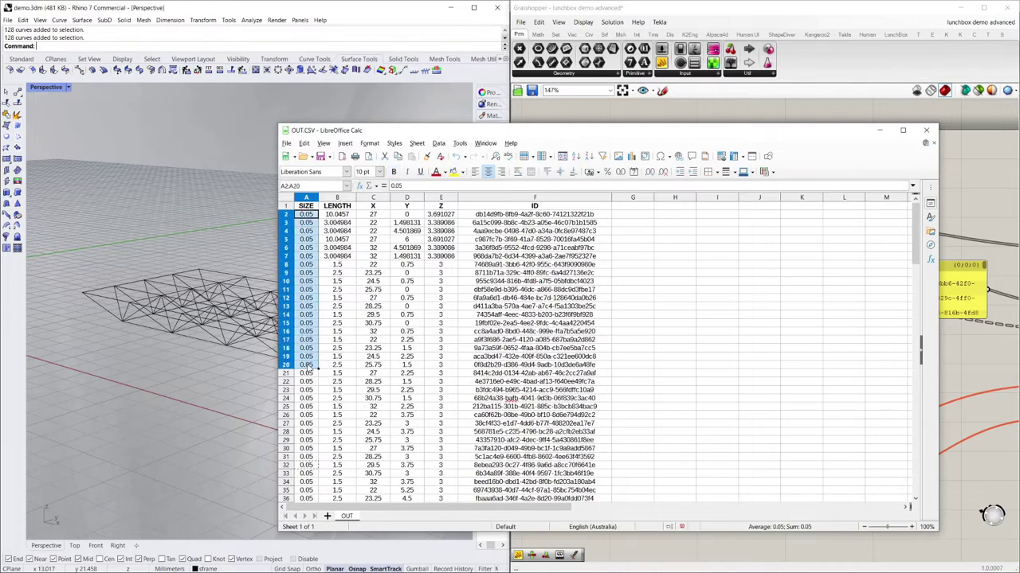
pyautogui.click(346, 266)
pyautogui.moveTo(340, 215); pyautogui.dragTo(342, 399)
pyautogui.scroll(-8, 367, 344)
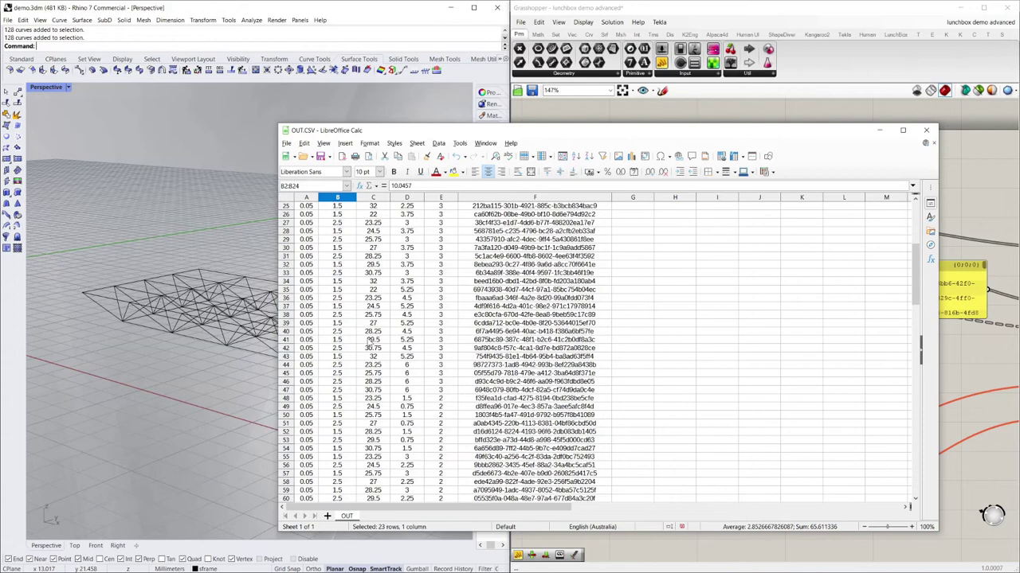
pyautogui.scroll(8, 370, 341)
# - Review the midpoint coordinate and ID columns of OUT.CSV, starting from the first data row
pyautogui.click(372, 254)
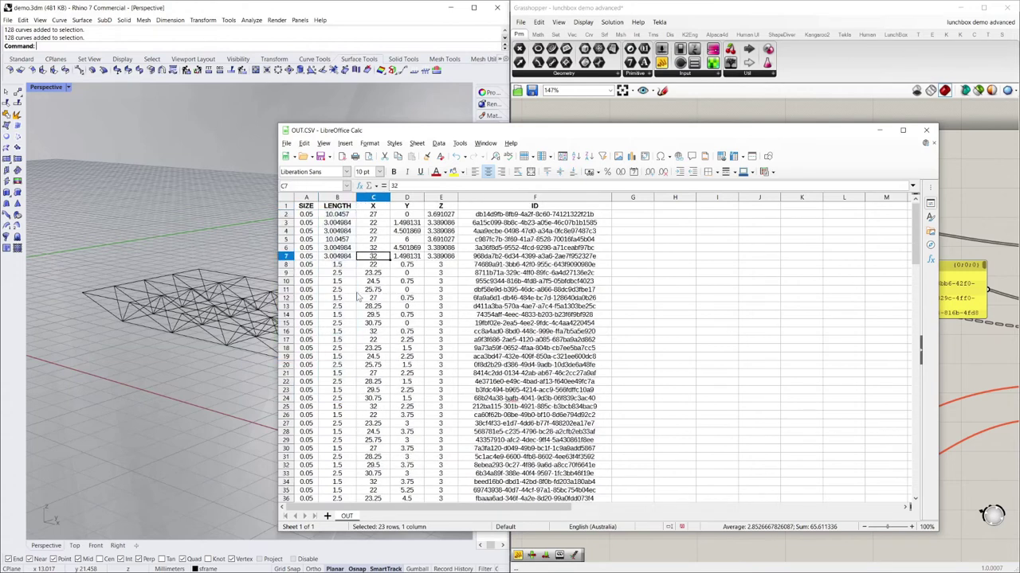
pyautogui.click(375, 216)
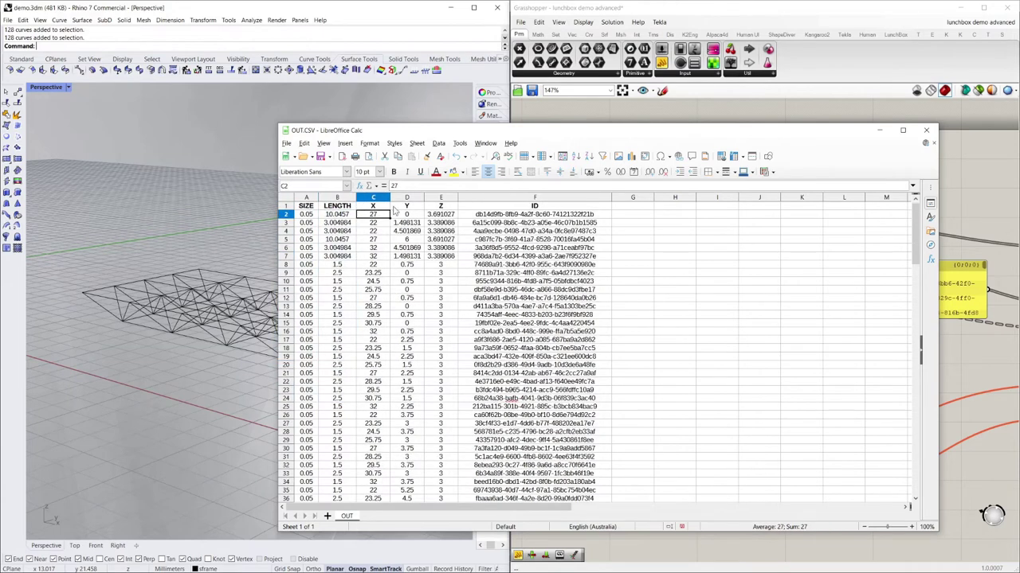
pyautogui.click(525, 215)
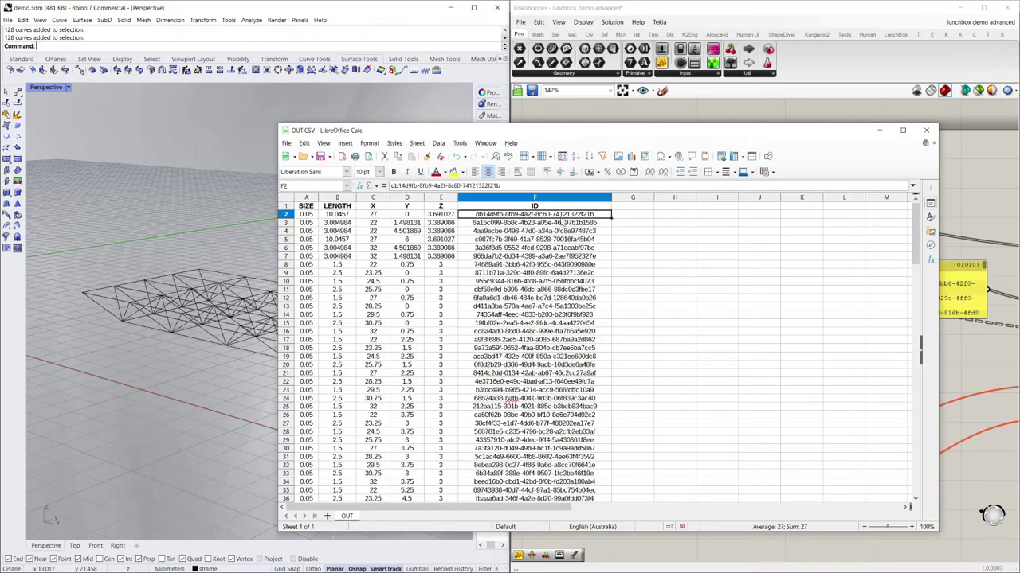
pyautogui.click(664, 255)
pyautogui.click(446, 264)
pyautogui.click(354, 282)
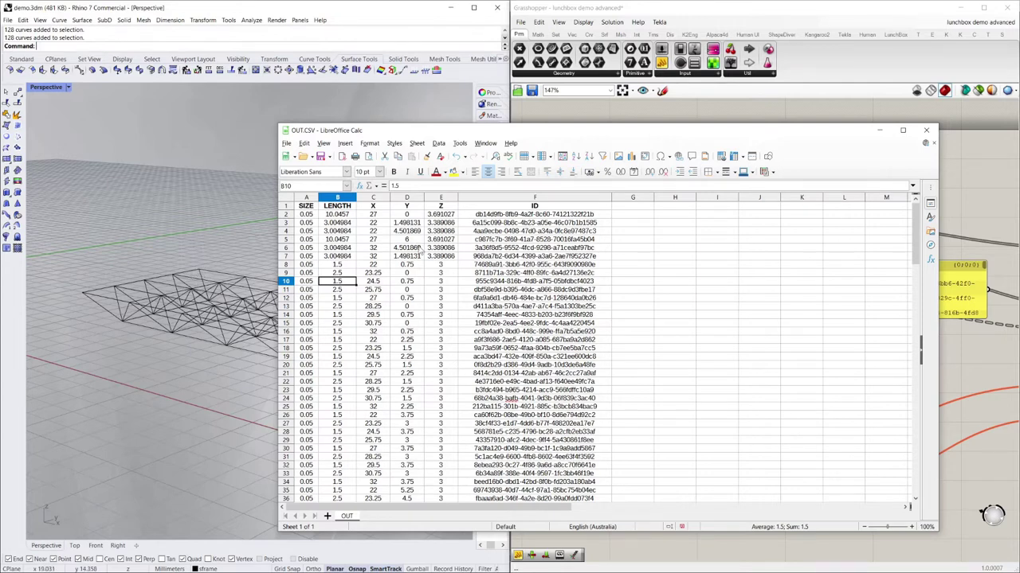
# - Shift the OUT.CSV spreadsheet window aside, compare it with the Rhino truss model, and return to the Grasshopper definition
pyautogui.moveTo(541, 134); pyautogui.dragTo(490, 133)
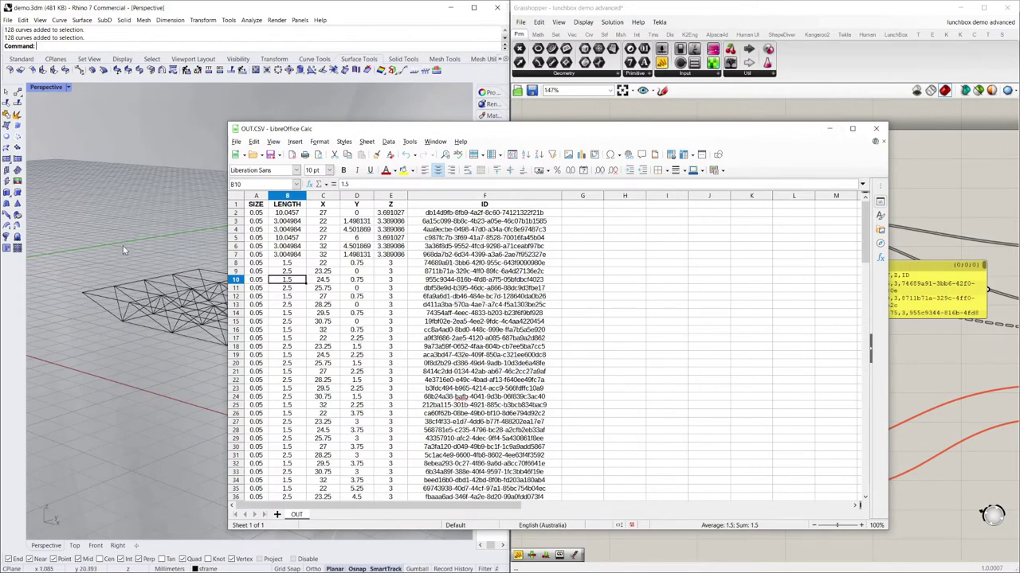
pyautogui.click(164, 269)
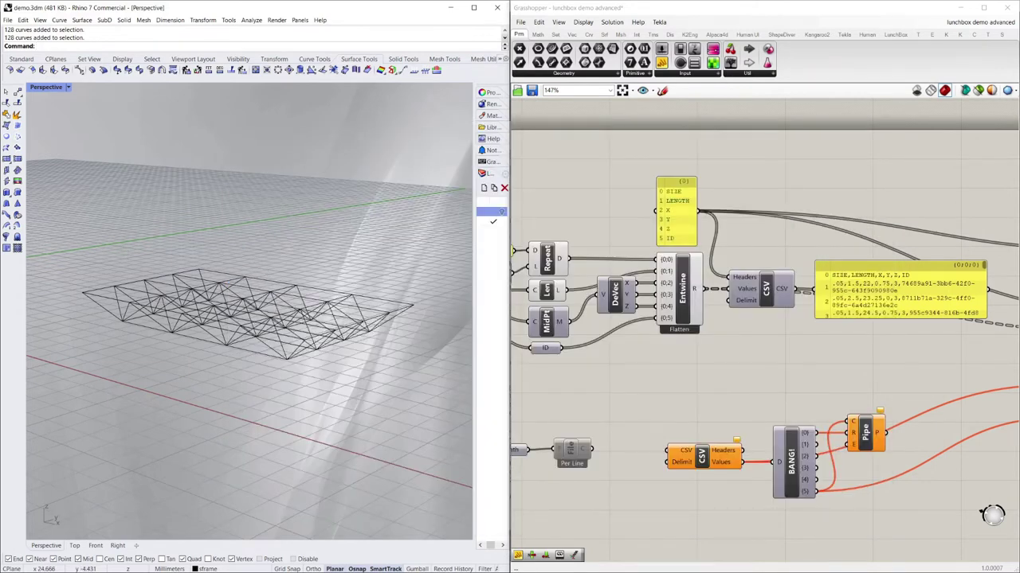
pyautogui.hotkey('alt', 'Tab')
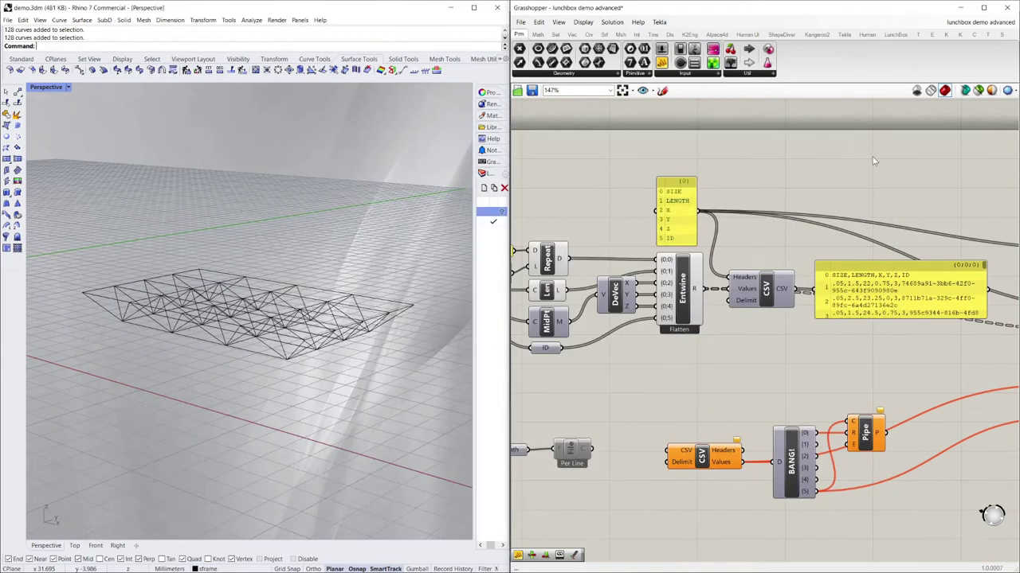
pyautogui.click(830, 129)
# - Connect the CSV output of the component that writes the truss data to the CSV input of the CSV reader component
pyautogui.scroll(-1, 781, 210)
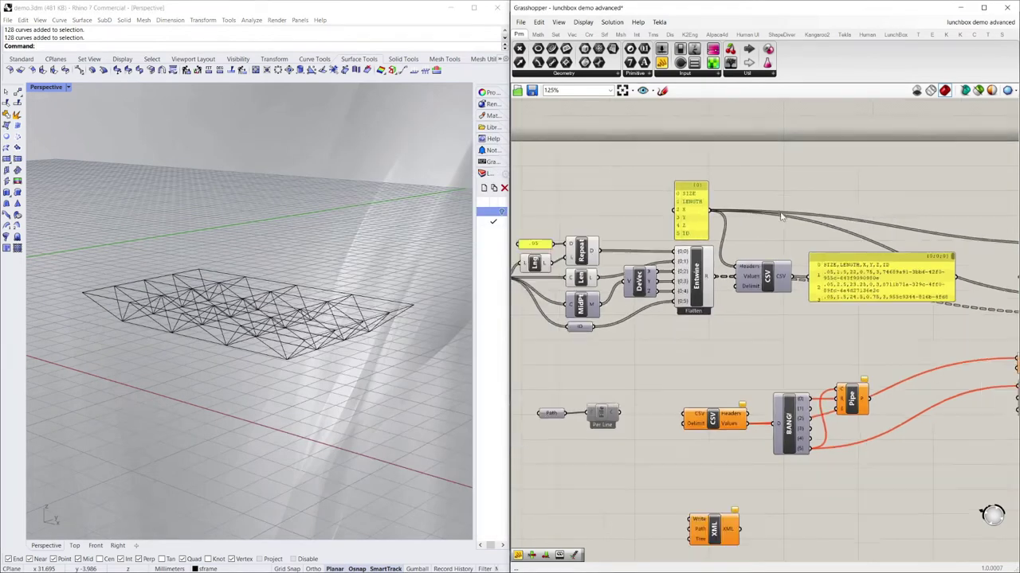
pyautogui.scroll(1, 780, 203)
pyautogui.scroll(-1, 788, 291)
pyautogui.moveTo(790, 298); pyautogui.dragTo(835, 297, button='right')
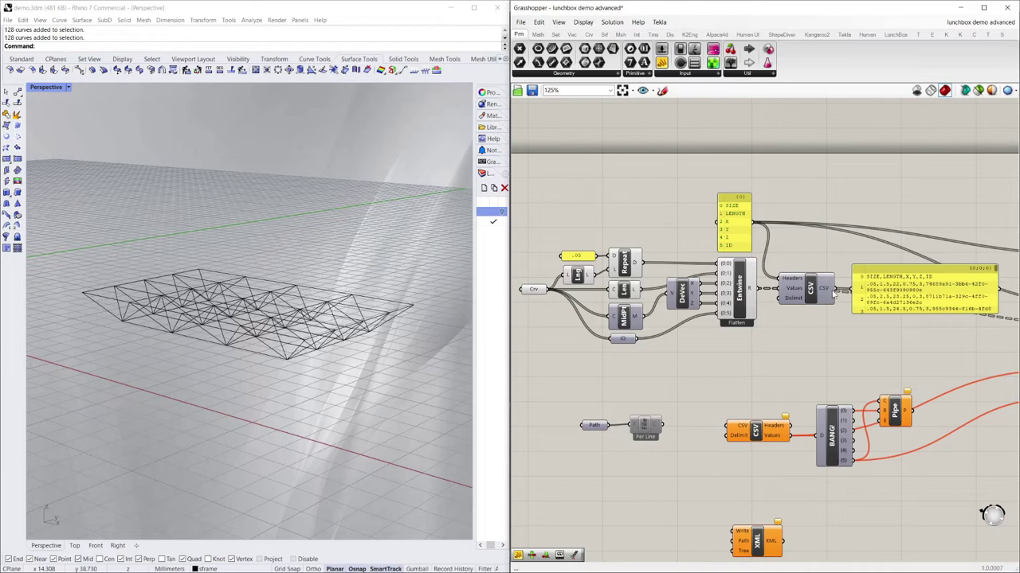
pyautogui.hotkey('alt', 'Tab')
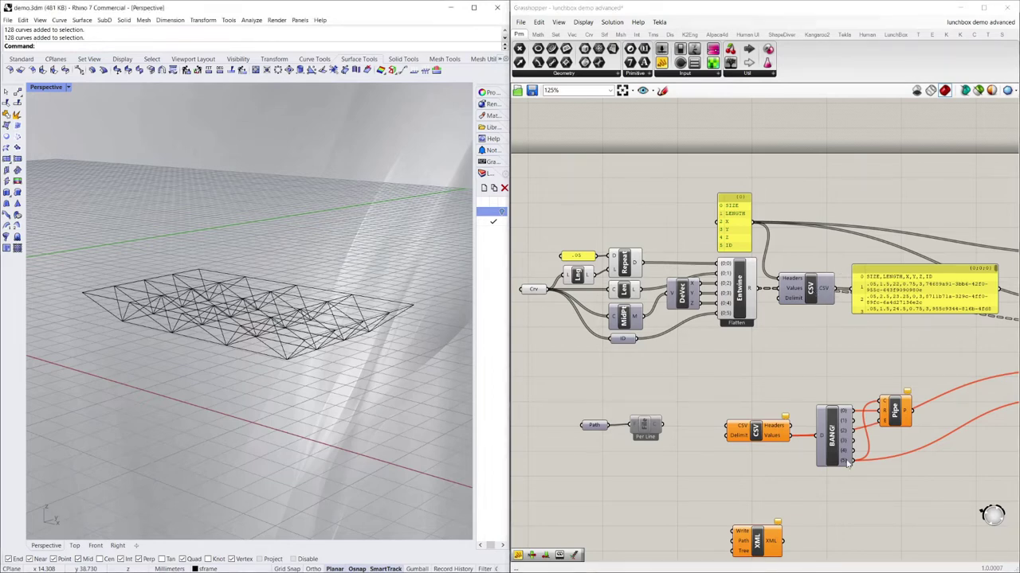
pyautogui.click(755, 431)
pyautogui.moveTo(702, 392); pyautogui.dragTo(803, 464)
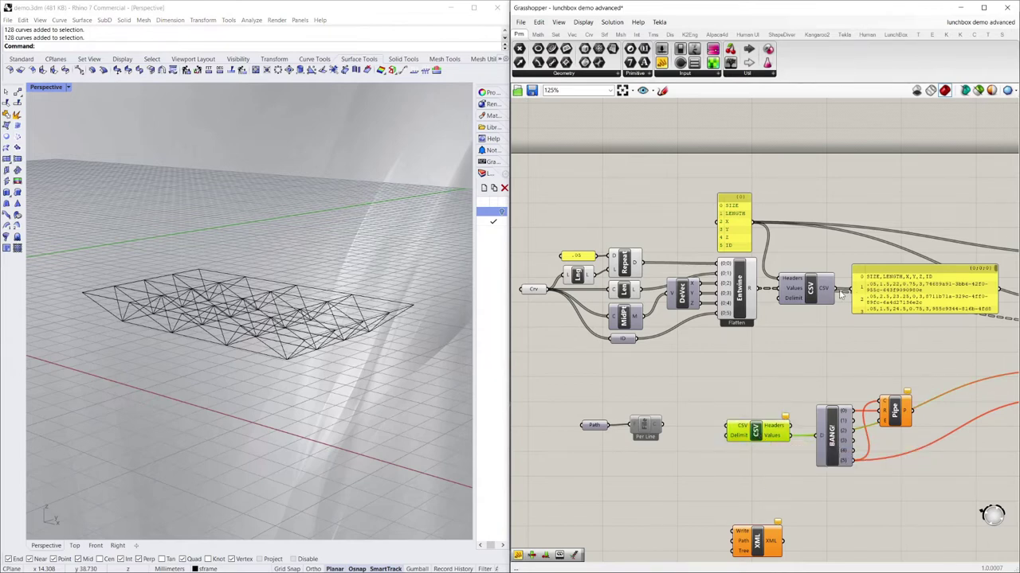
pyautogui.moveTo(839, 292); pyautogui.dragTo(724, 430)
pyautogui.click(705, 359)
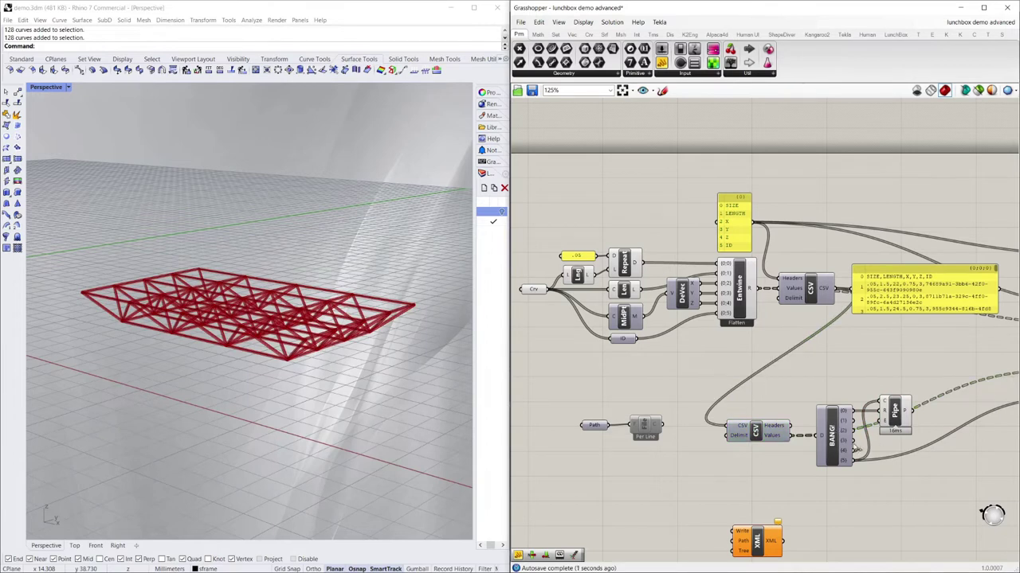
# - Examine how the CSV reader's Values feed the BANG! component, and compare this chain with the CSV text in the output panel
pyautogui.click(838, 443)
pyautogui.scroll(4, 804, 442)
pyautogui.moveTo(761, 433)
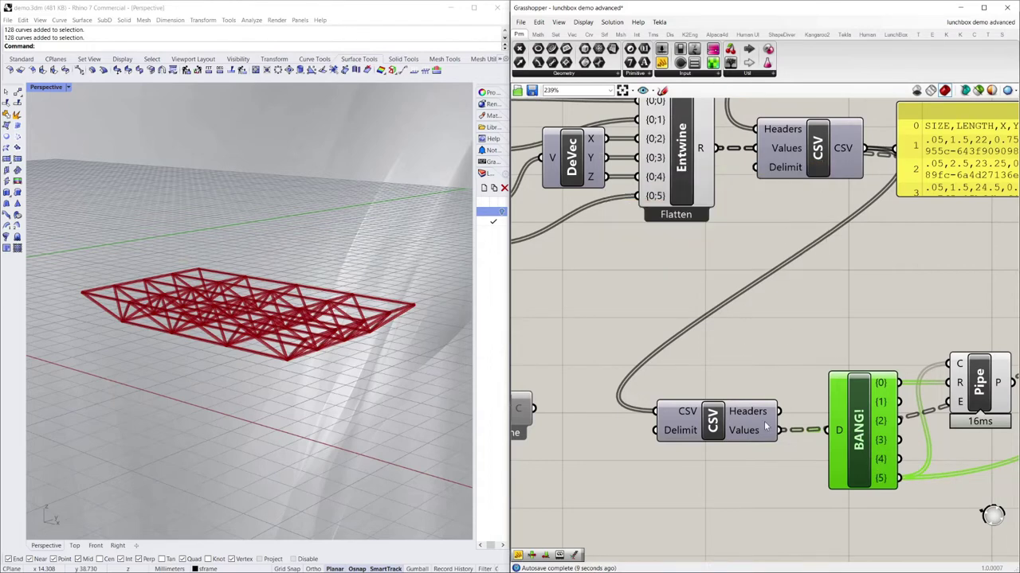
pyautogui.click(658, 301)
pyautogui.scroll(-4, 658, 305)
pyautogui.scroll(3, 908, 171)
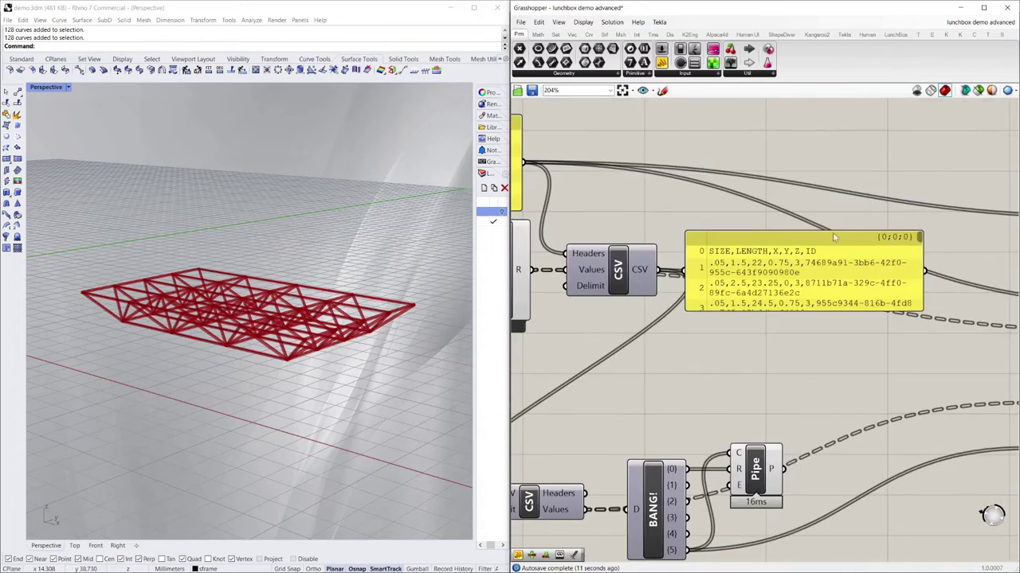
pyautogui.scroll(-3, 952, 273)
pyautogui.scroll(3, 740, 271)
pyautogui.scroll(-3, 769, 279)
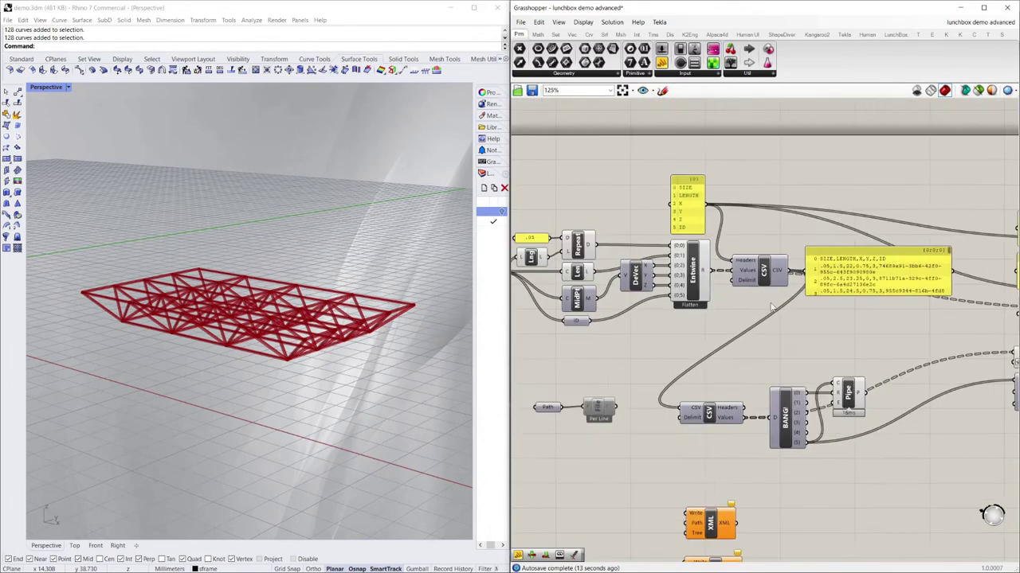
pyautogui.scroll(3, 765, 381)
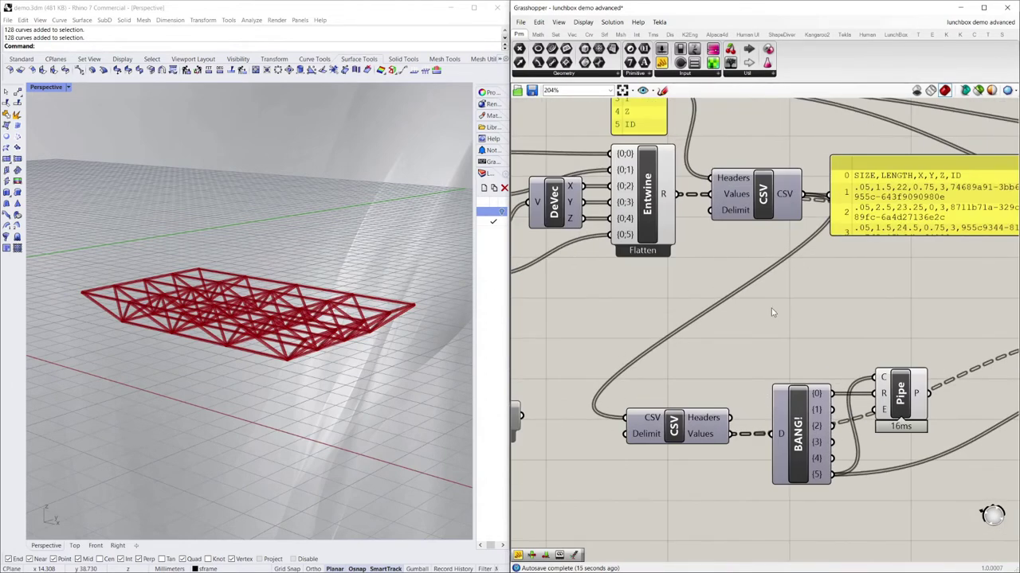
# - Inspect the Pipe component and the BANG! outputs that supply its curve and radius inputs
pyautogui.scroll(-2, 771, 312)
pyautogui.click(855, 376)
pyautogui.scroll(2, 868, 371)
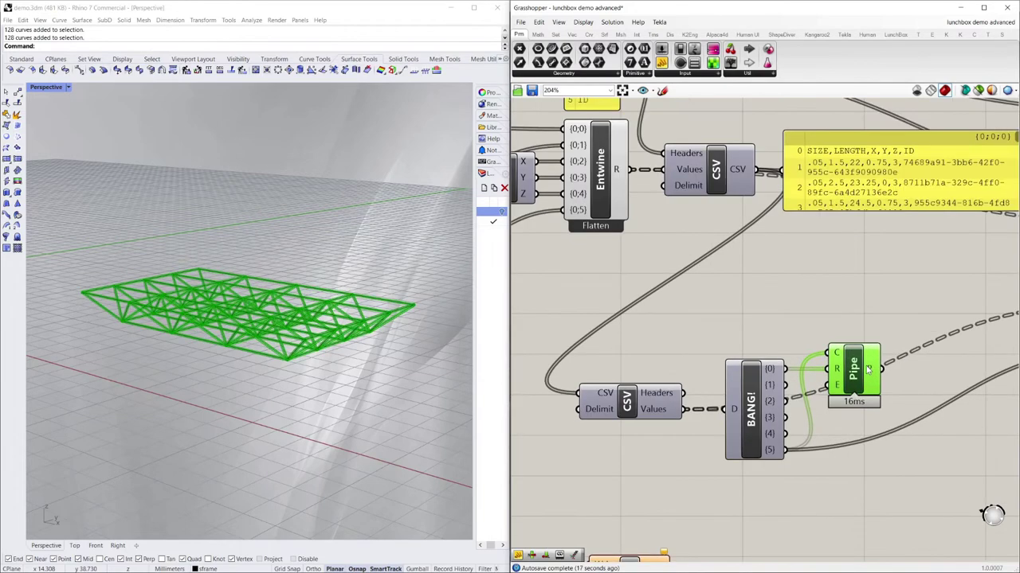
pyautogui.moveTo(772, 371)
pyautogui.click(833, 293)
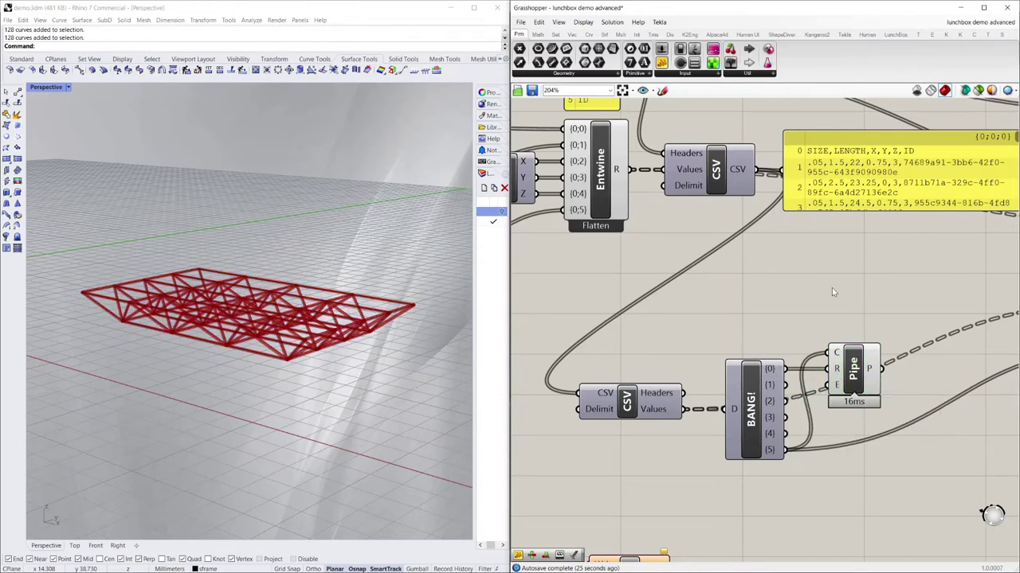
# - Highlight the Pipe geometry and examine the piped space truss in the Rhino viewport from several angles
pyautogui.click(852, 379)
pyautogui.scroll(5, 424, 304)
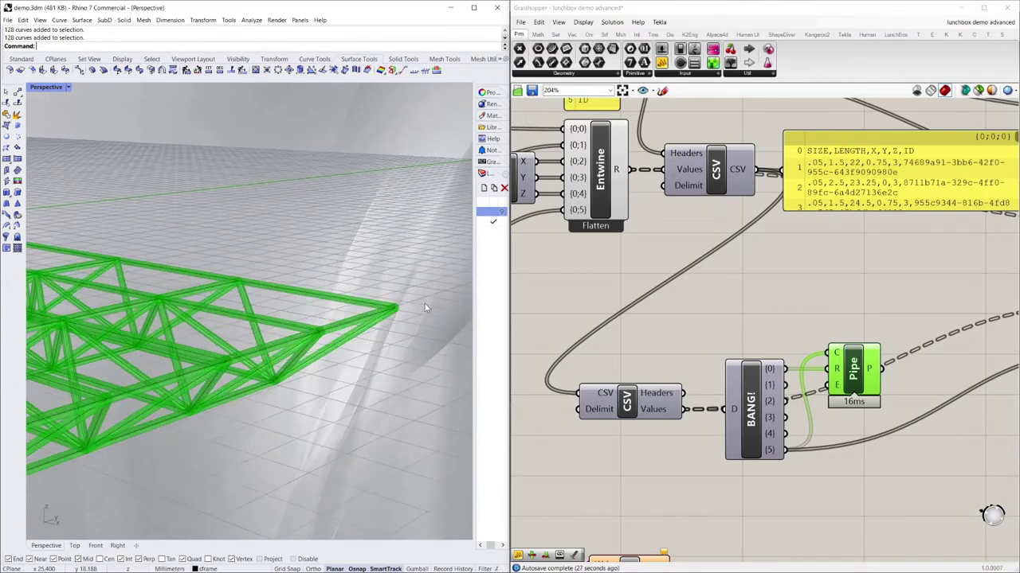
pyautogui.scroll(-5, 382, 335)
pyautogui.scroll(4, 368, 364)
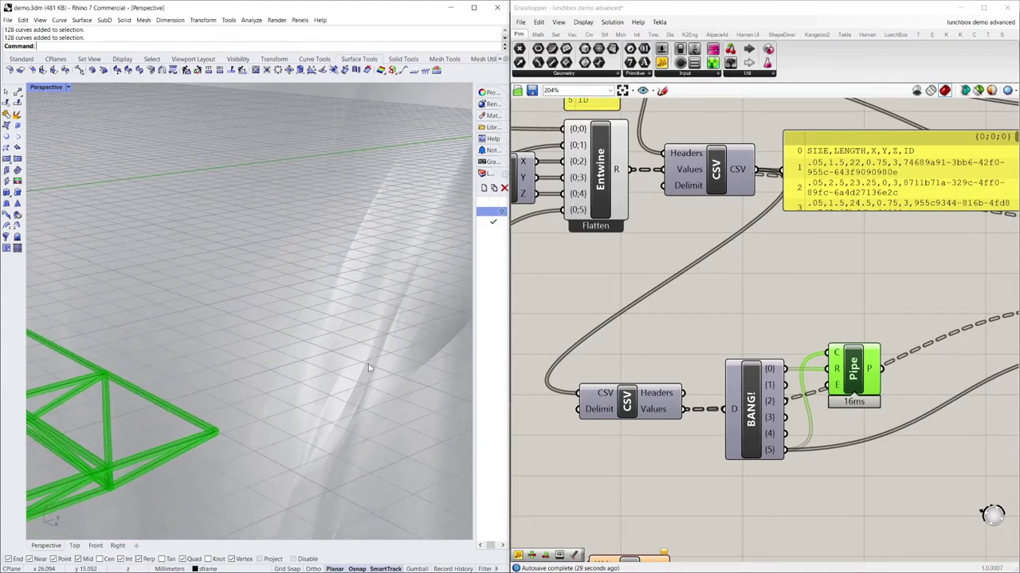
pyautogui.scroll(-6, 318, 493)
pyautogui.moveTo(414, 355); pyautogui.dragTo(335, 348, button='right')
pyautogui.scroll(3, 258, 340)
pyautogui.click(824, 350)
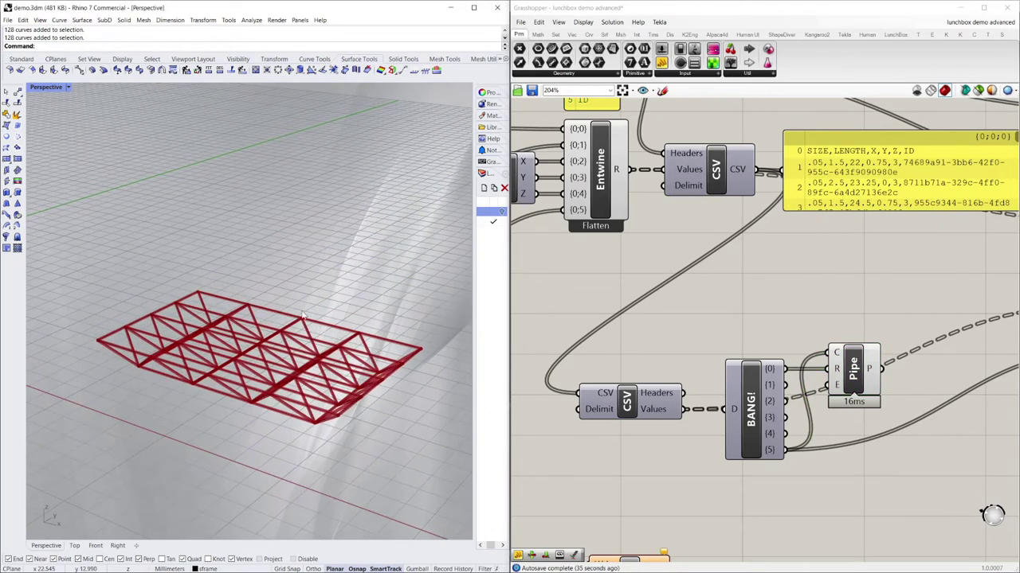
pyautogui.scroll(2, 368, 374)
pyautogui.moveTo(236, 360); pyautogui.dragTo(348, 359, button='right')
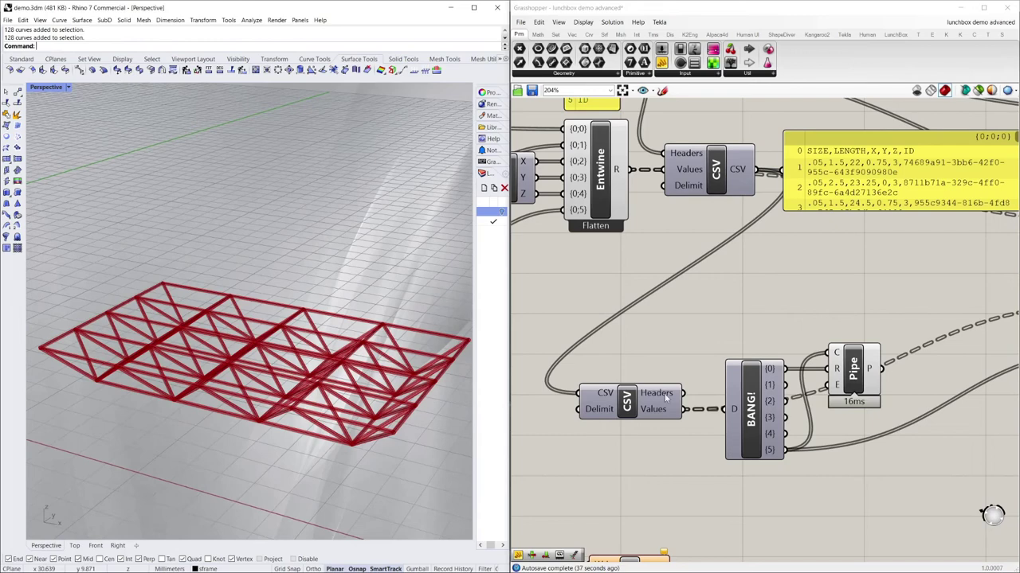
pyautogui.click(764, 308)
pyautogui.moveTo(329, 325); pyautogui.dragTo(361, 351, button='right')
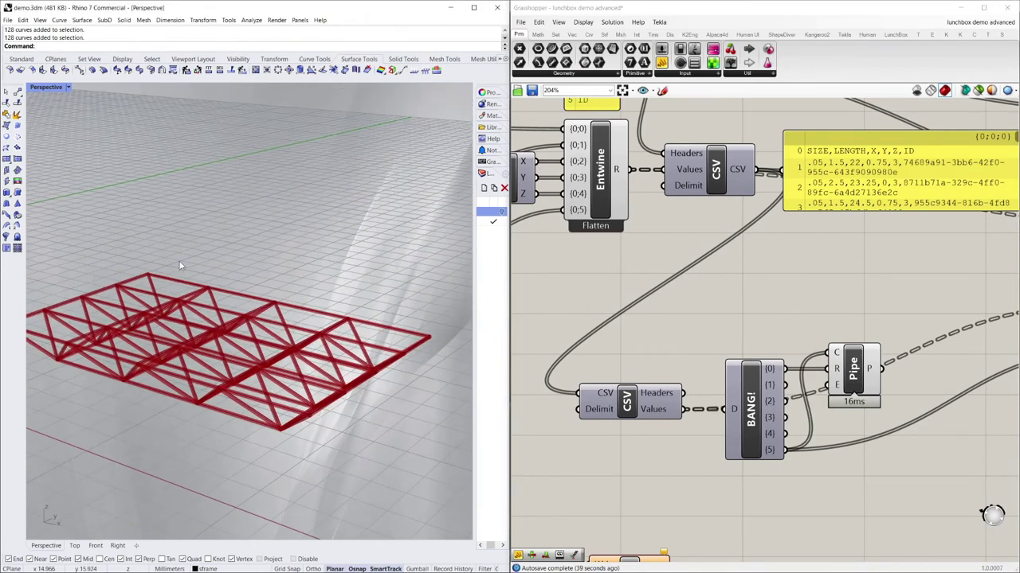
# - Disconnect the Create CSV component's output from the CSV reader's CSV input
pyautogui.moveTo(180, 266); pyautogui.dragTo(365, 335, button='right')
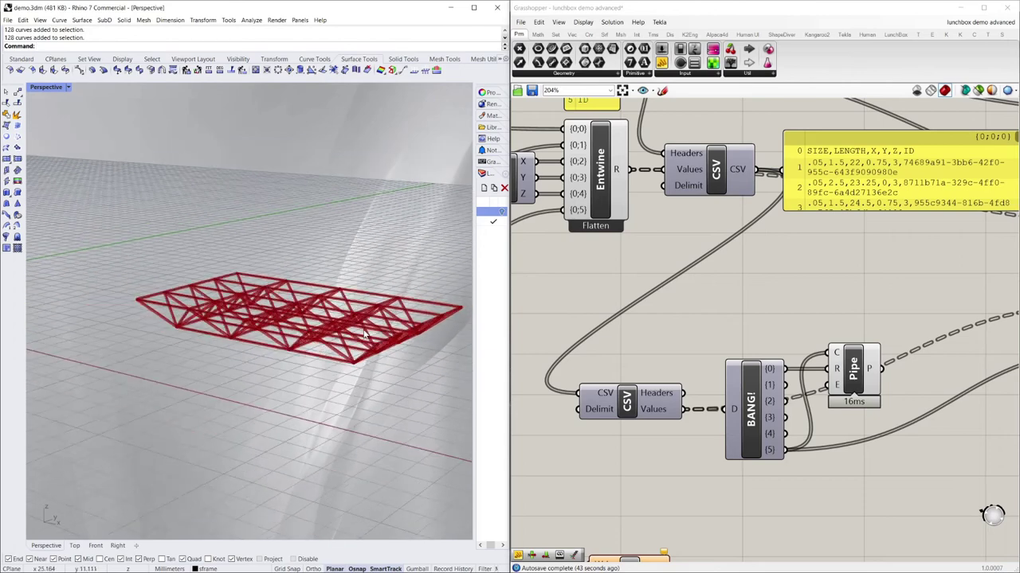
pyautogui.scroll(5, 364, 334)
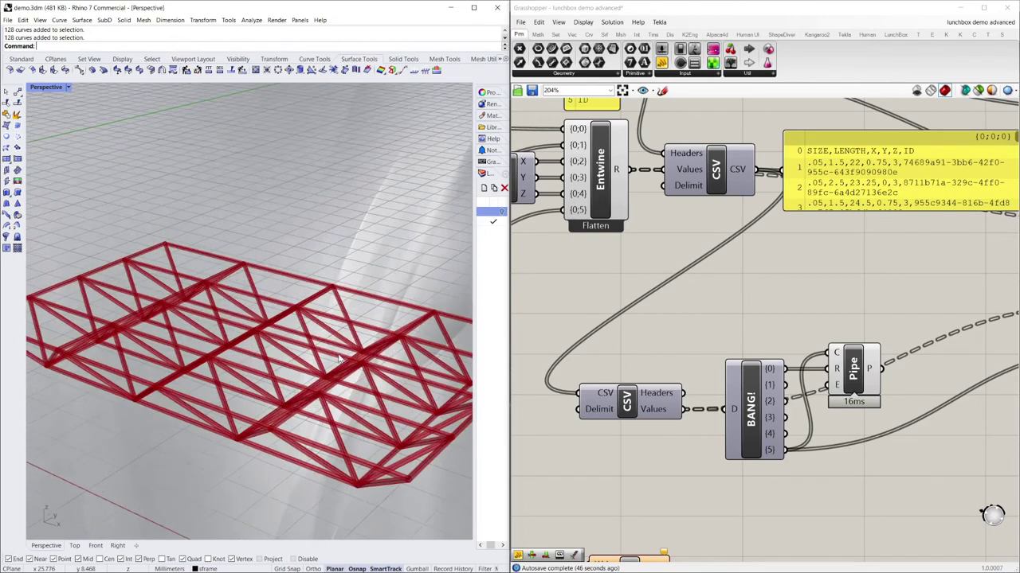
pyautogui.scroll(-5, 338, 358)
pyautogui.moveTo(339, 358); pyautogui.dragTo(250, 327, button='right')
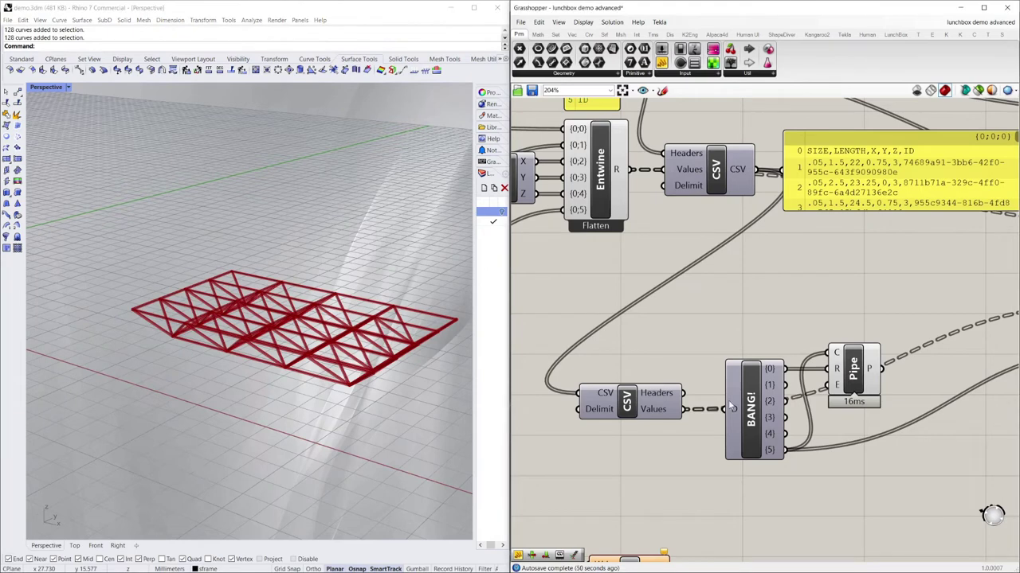
pyautogui.rightClick(599, 397)
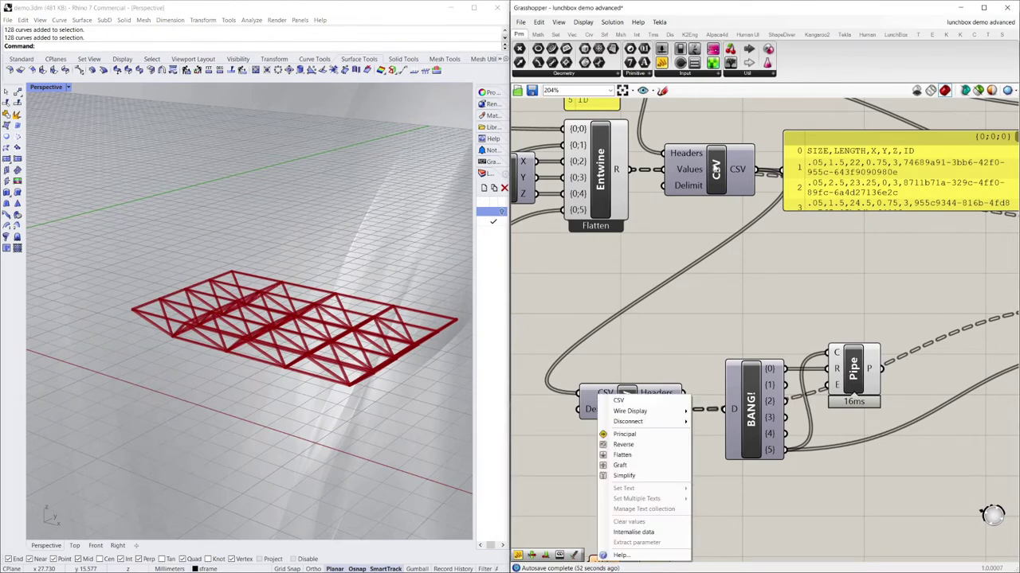
pyautogui.click(717, 165)
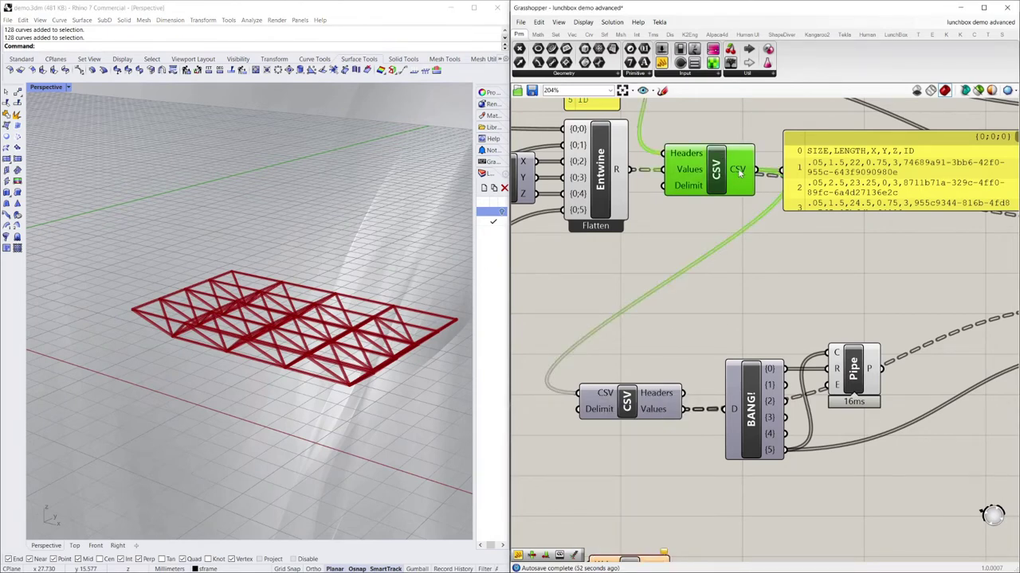
pyautogui.rightClick(599, 395)
pyautogui.moveTo(637, 419)
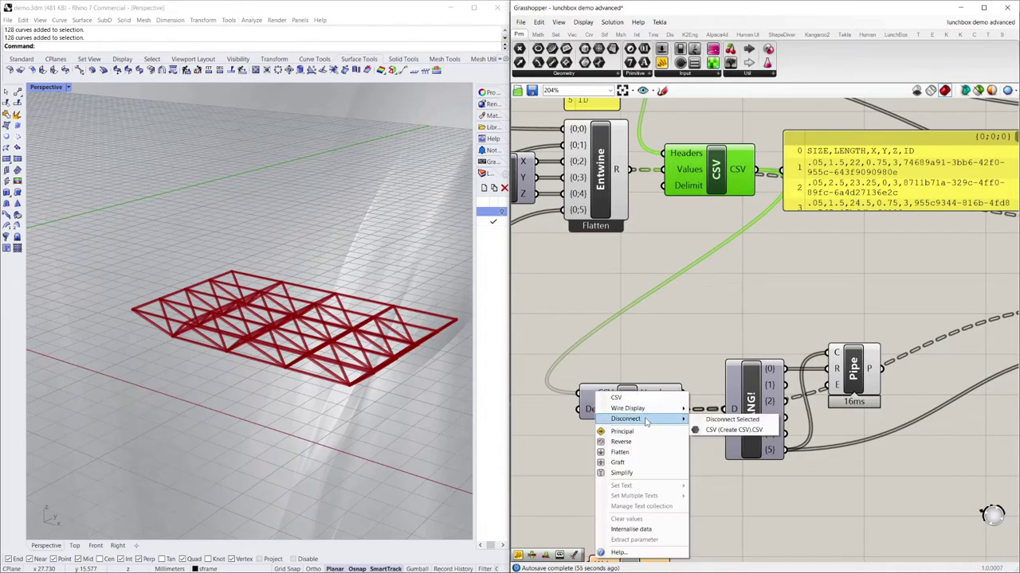
pyautogui.click(731, 434)
pyautogui.click(782, 304)
# - Locate the inactive Read File component fed by the Path parameter, beside the disconnected CSV reader
pyautogui.scroll(-4, 844, 303)
pyautogui.scroll(4, 741, 355)
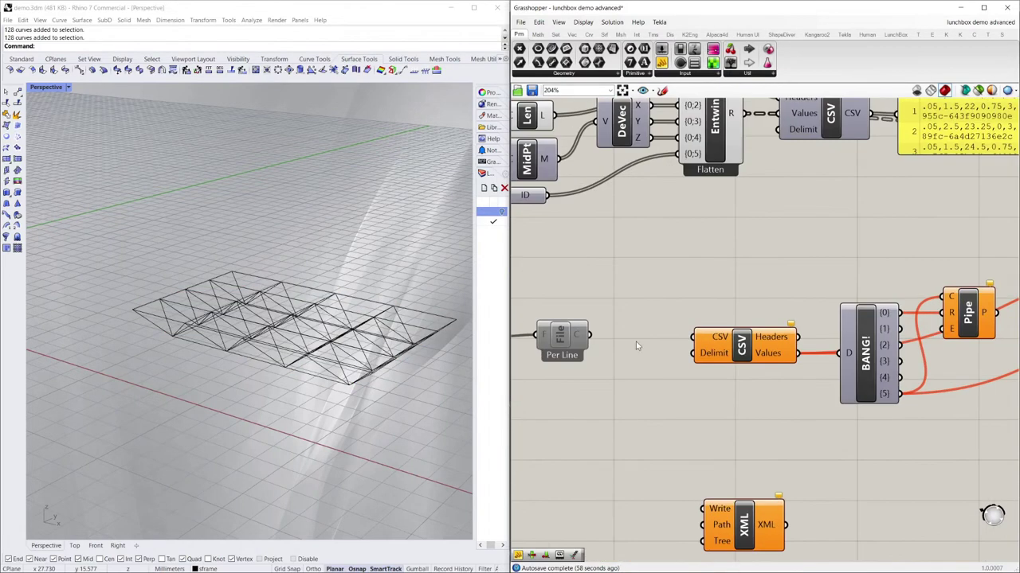
pyautogui.scroll(-4, 701, 341)
pyautogui.scroll(3, 621, 341)
pyautogui.scroll(2, 617, 339)
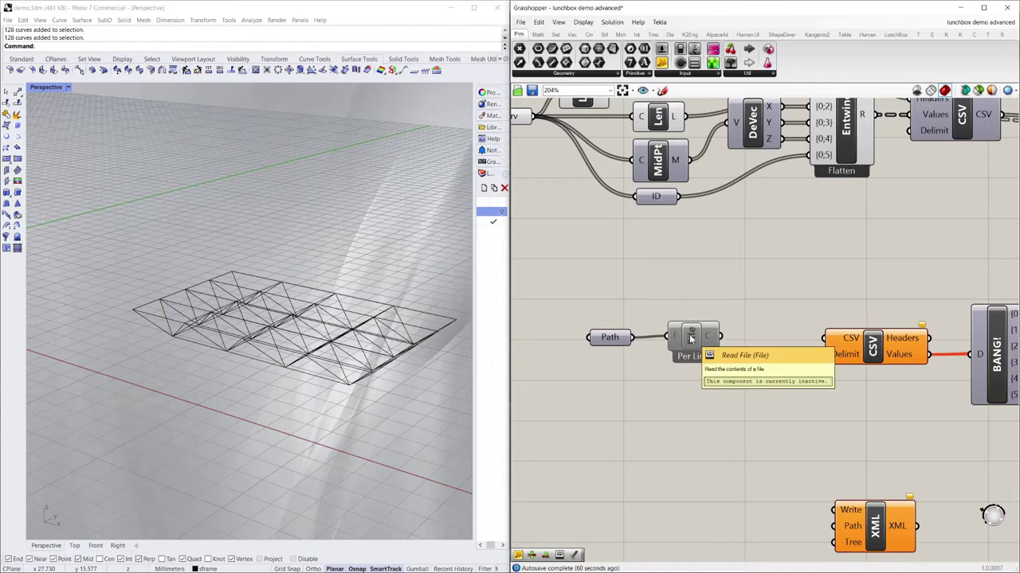
pyautogui.click(690, 339)
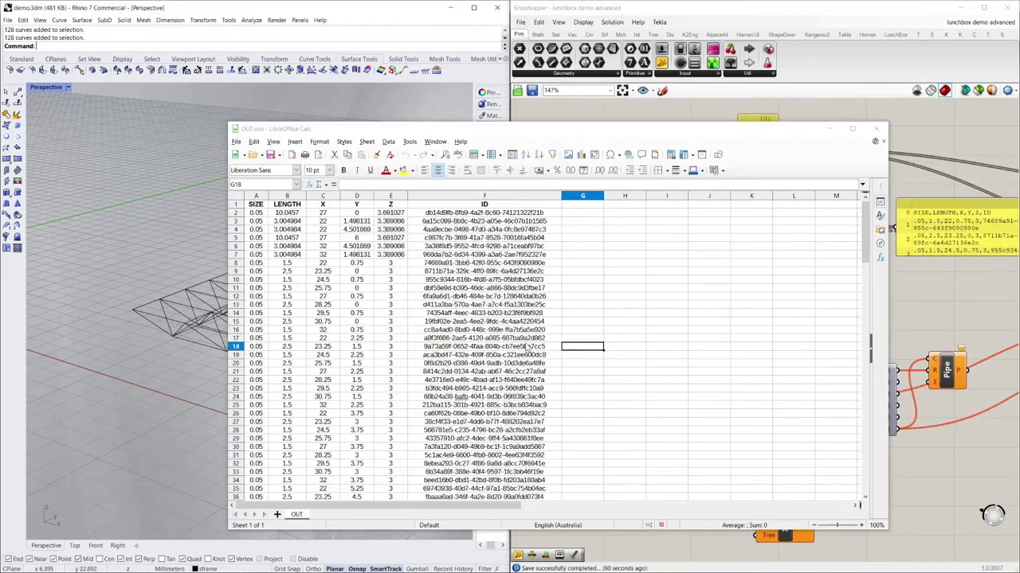
# - In the OUT.ods spreadsheet in LibreOffice Calc, set the SIZE value in cell A10 to 0.1
pyautogui.click(642, 331)
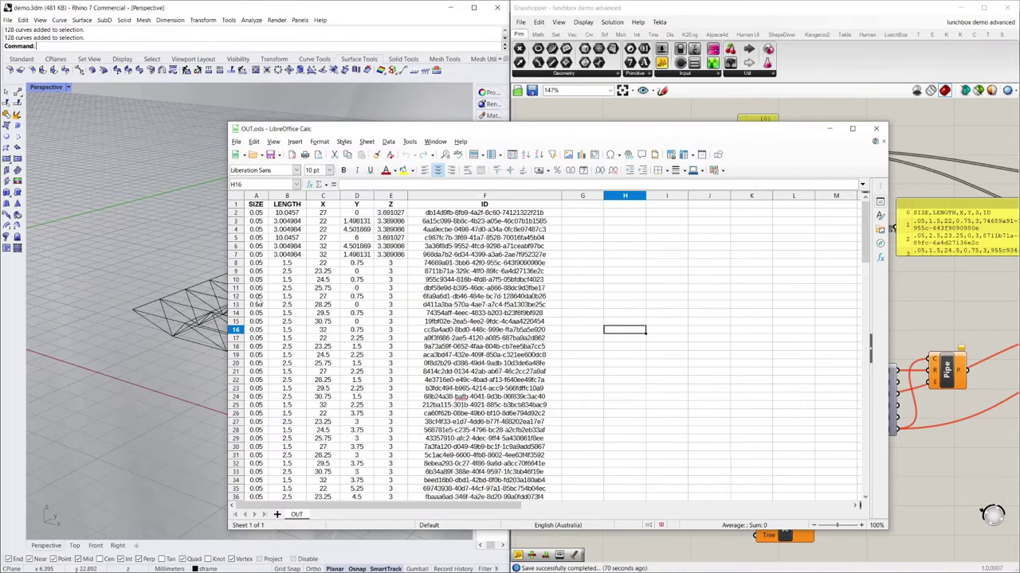
pyautogui.click(258, 297)
pyautogui.click(256, 272)
pyautogui.click(258, 298)
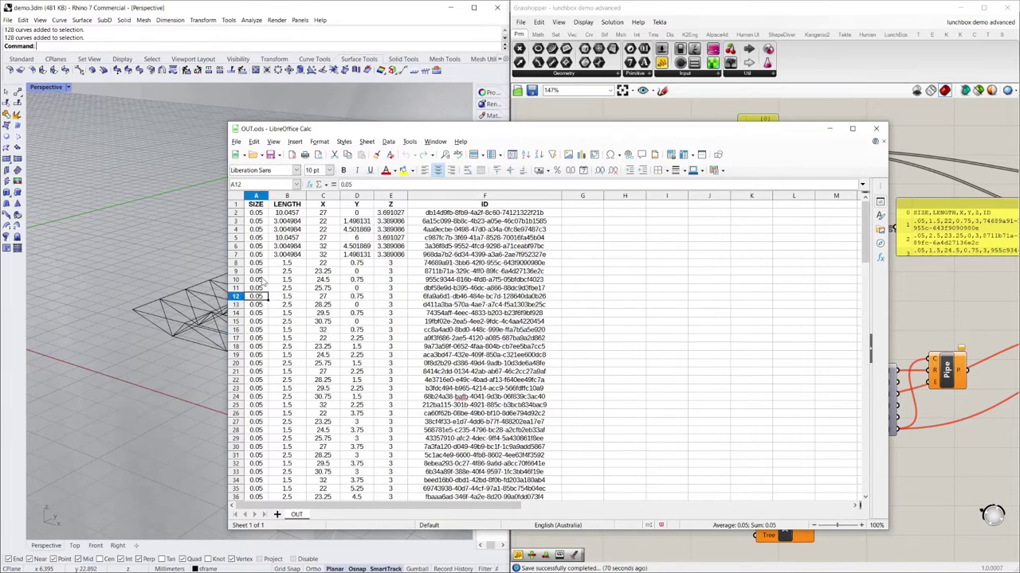
pyautogui.click(263, 280)
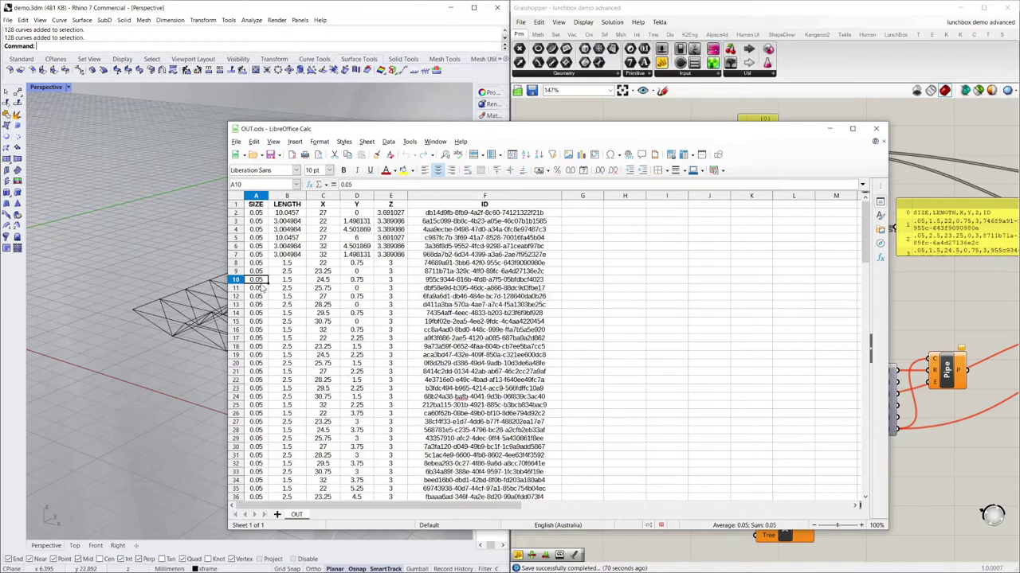
pyautogui.write('0.1')
pyautogui.press('Return')
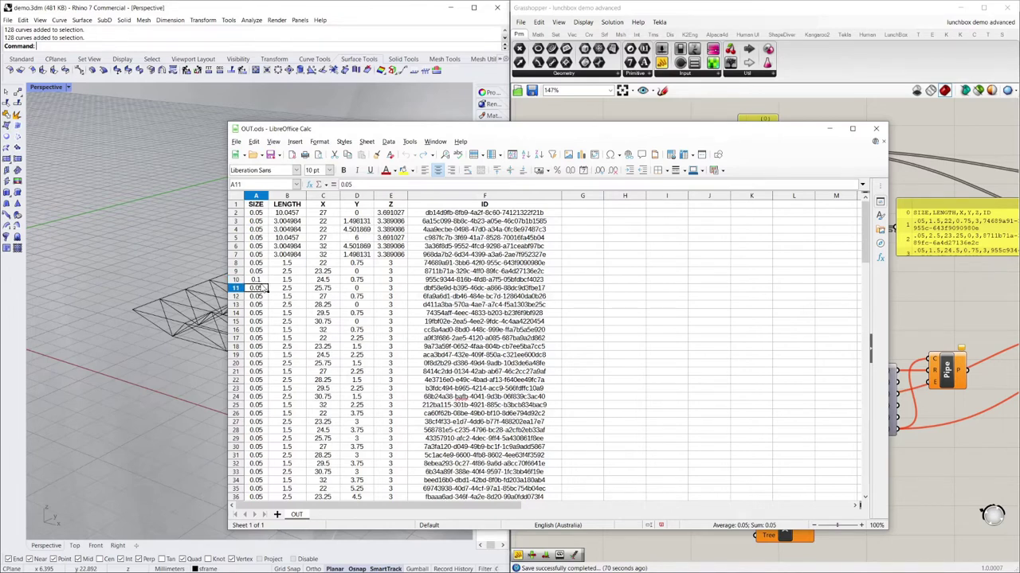
# - Copy the 0.1 value from A10 down the SIZE column through row 32, overwriting existing data, and check the edited rows
pyautogui.press('Up')
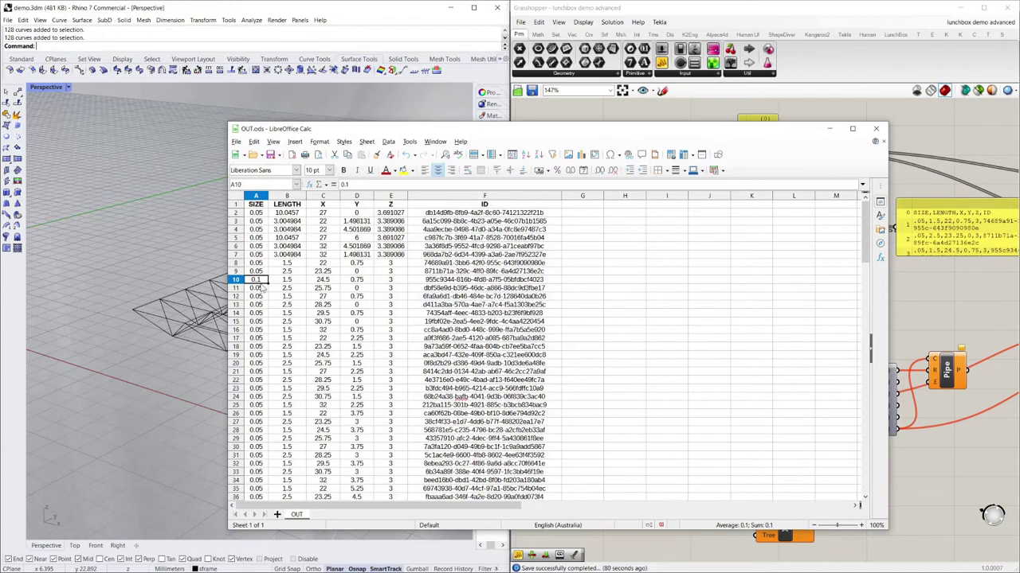
pyautogui.click(263, 288)
pyautogui.hotkey('ctrl', 'v')
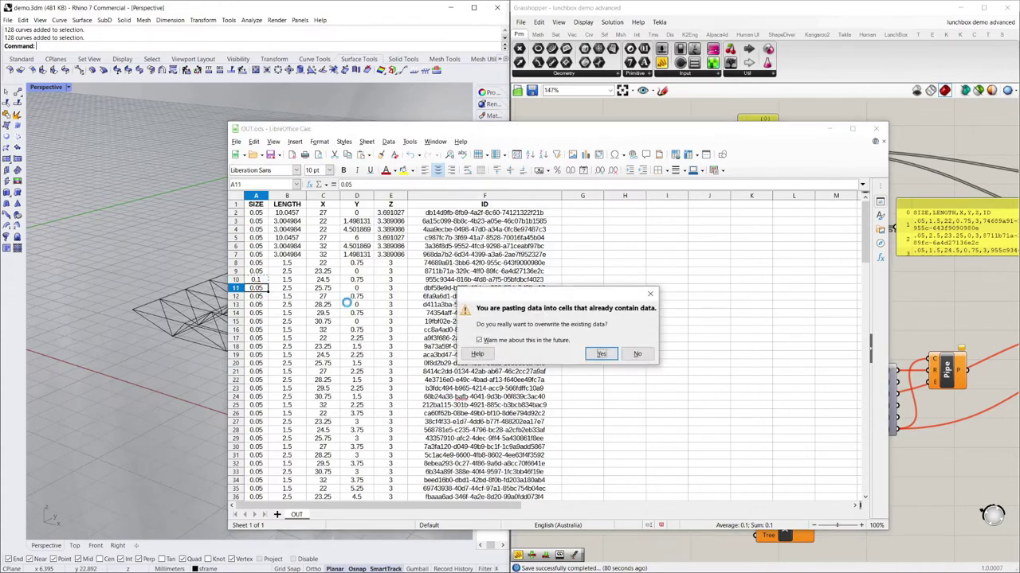
pyautogui.click(601, 356)
pyautogui.moveTo(258, 279); pyautogui.dragTo(269, 466)
pyautogui.click(705, 339)
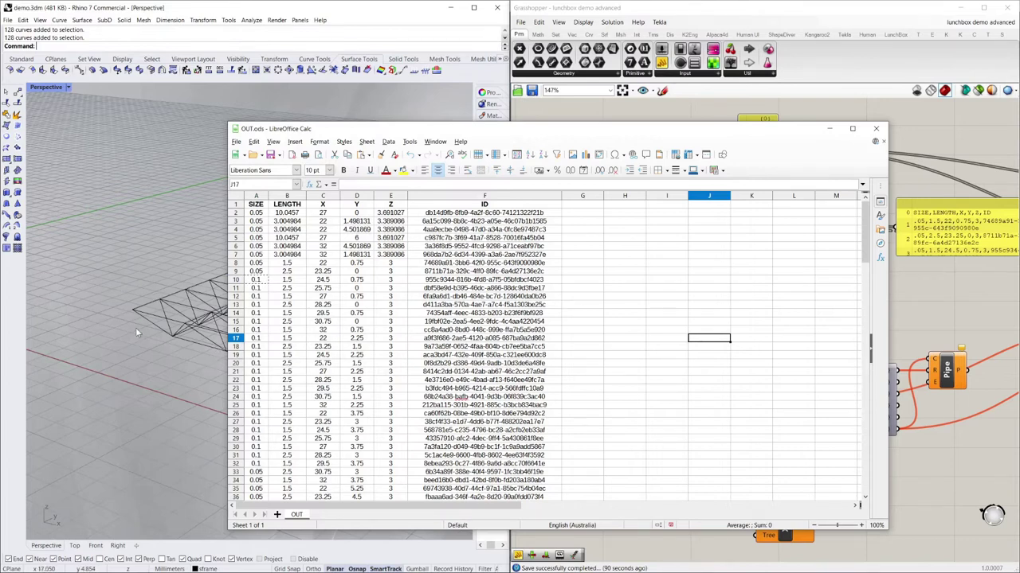
pyautogui.click(329, 372)
pyautogui.scroll(-8, 341, 385)
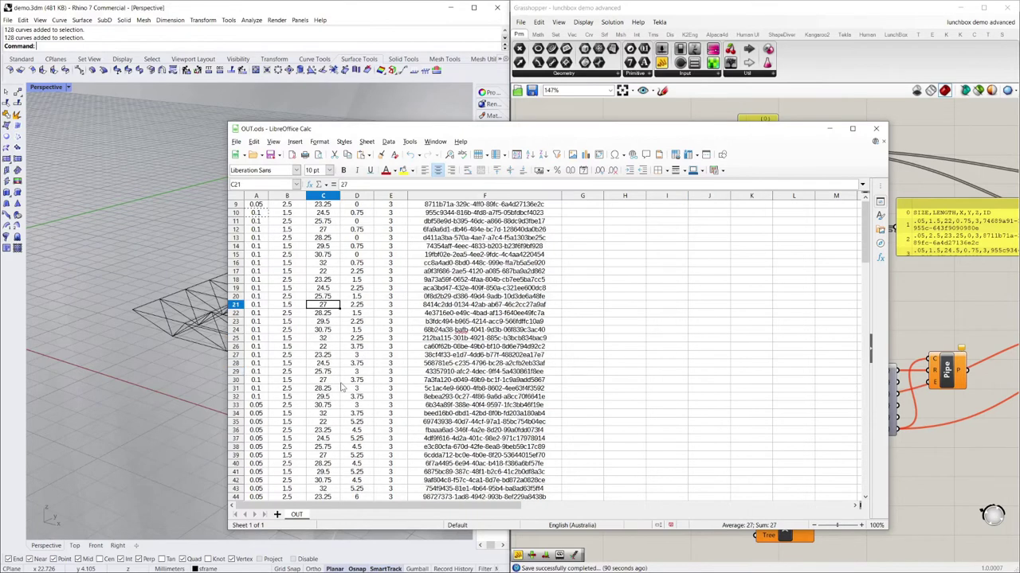
pyautogui.scroll(8, 285, 446)
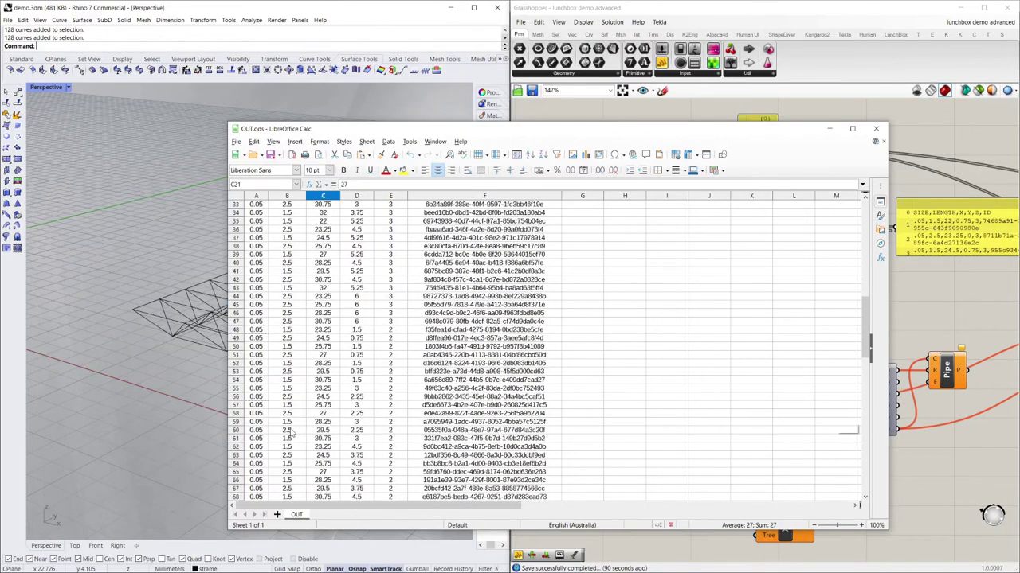
# - Return to Grasshopper and enable the Read File component that supplies the CSV reader
pyautogui.click(829, 129)
pyautogui.click(748, 341)
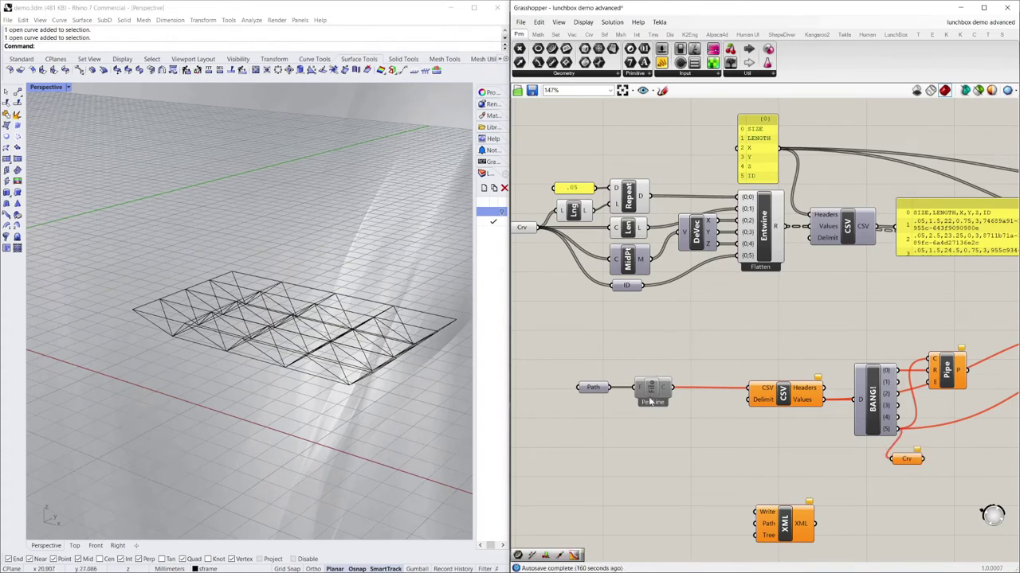
pyautogui.rightClick(652, 390)
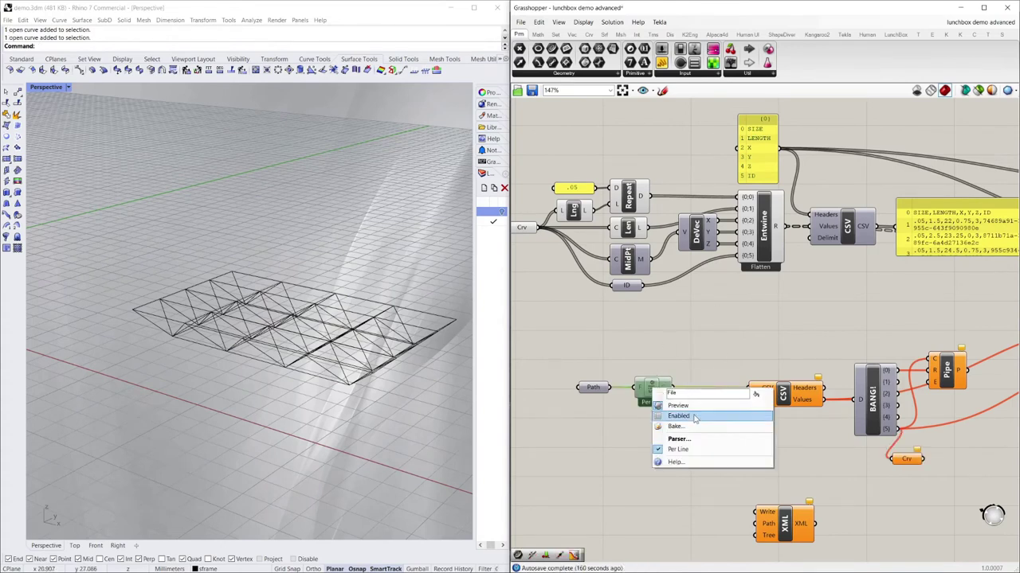
pyautogui.click(693, 416)
pyautogui.click(687, 356)
# - Examine the piped truss in the Rhino viewport up close and from several angles, comparing the thickness of its members
pyautogui.moveTo(423, 432); pyautogui.dragTo(376, 351, button='right')
pyautogui.scroll(8, 267, 361)
pyautogui.scroll(-6, 332, 372)
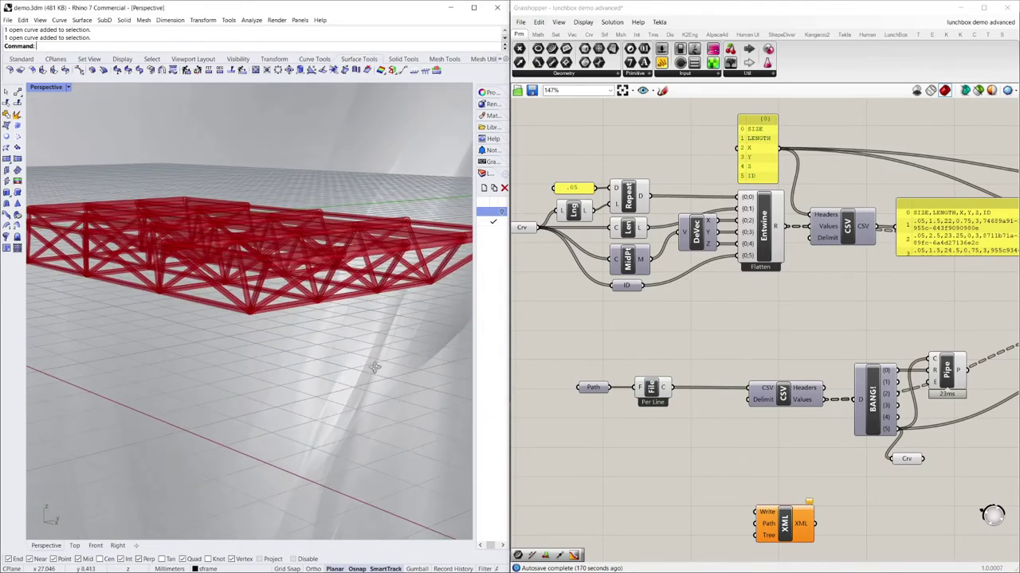
pyautogui.scroll(-6, 376, 354)
pyautogui.moveTo(319, 318); pyautogui.dragTo(230, 357, button='right')
pyautogui.scroll(8, 338, 359)
pyautogui.moveTo(390, 414); pyautogui.dragTo(401, 404, button='right')
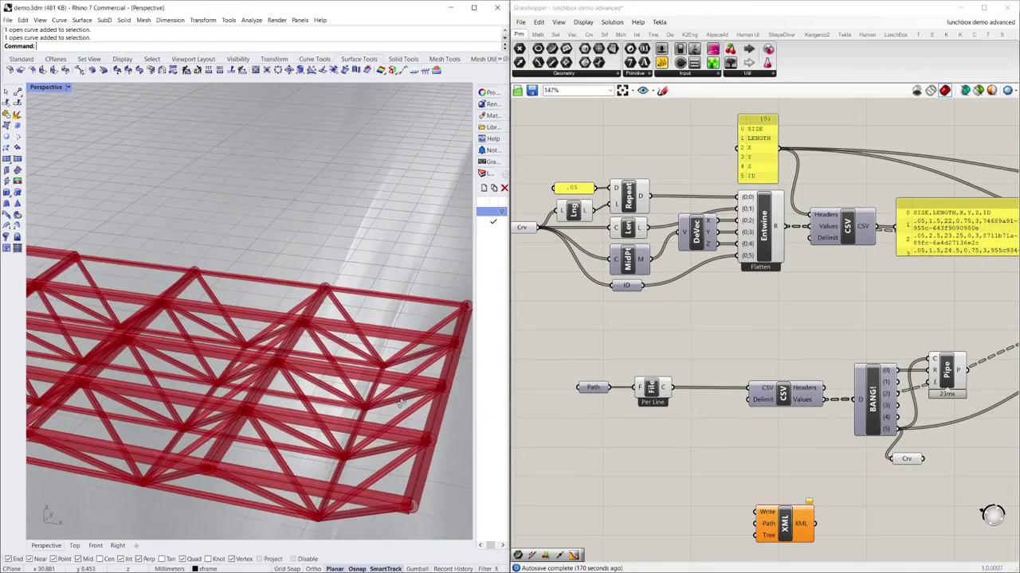
pyautogui.scroll(-5, 400, 404)
pyautogui.scroll(4, 307, 363)
pyautogui.moveTo(306, 366)
pyautogui.mouseDown(button='right')
pyautogui.moveTo(369, 330)
pyautogui.moveTo(376, 316)
pyautogui.moveTo(398, 317)
pyautogui.moveTo(393, 343)
pyautogui.moveTo(365, 347)
pyautogui.moveTo(153, 250)
pyautogui.moveTo(180, 375)
pyautogui.moveTo(174, 345)
pyautogui.moveTo(216, 347)
pyautogui.moveTo(260, 330)
pyautogui.moveTo(349, 383)
pyautogui.moveTo(307, 409)
pyautogui.moveTo(287, 402)
pyautogui.moveTo(298, 382)
pyautogui.mouseUp(button='right')
pyautogui.scroll(4, 408, 323)
pyautogui.scroll(-6, 374, 344)
pyautogui.moveTo(367, 402); pyautogui.dragTo(392, 421, button='right')
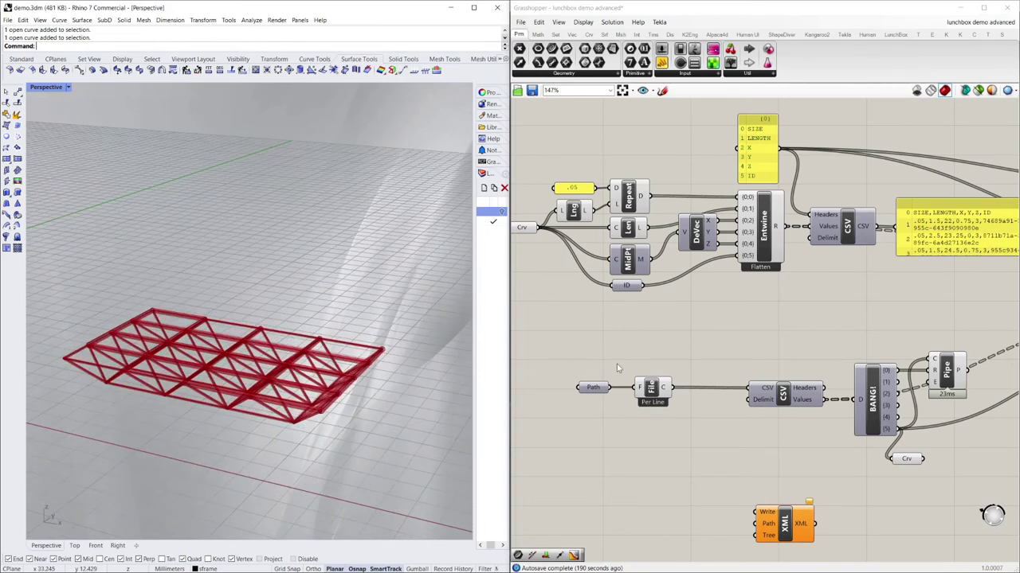
pyautogui.moveTo(310, 365); pyautogui.dragTo(279, 369, button='right')
pyautogui.scroll(-2, 259, 373)
pyautogui.scroll(1, 248, 378)
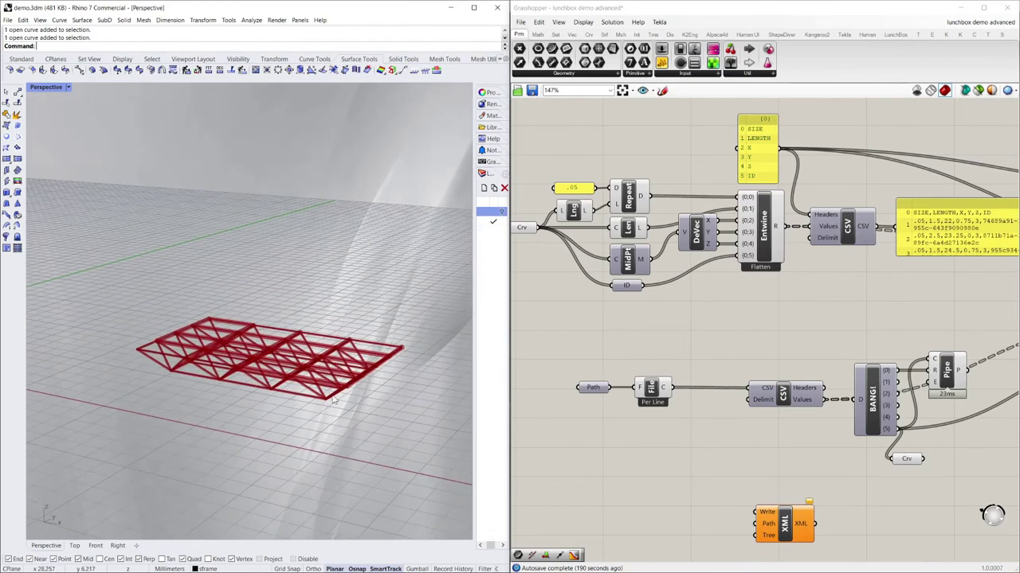
pyautogui.moveTo(335, 400); pyautogui.dragTo(318, 411, button='right')
pyautogui.scroll(5, 318, 320)
pyautogui.moveTo(318, 321); pyautogui.dragTo(329, 362, button='right')
pyautogui.scroll(-3, 233, 372)
pyautogui.moveTo(233, 372)
pyautogui.mouseDown(button='right')
pyautogui.moveTo(357, 367)
pyautogui.moveTo(246, 361)
pyautogui.mouseUp(button='right')
pyautogui.scroll(-5, 357, 367)
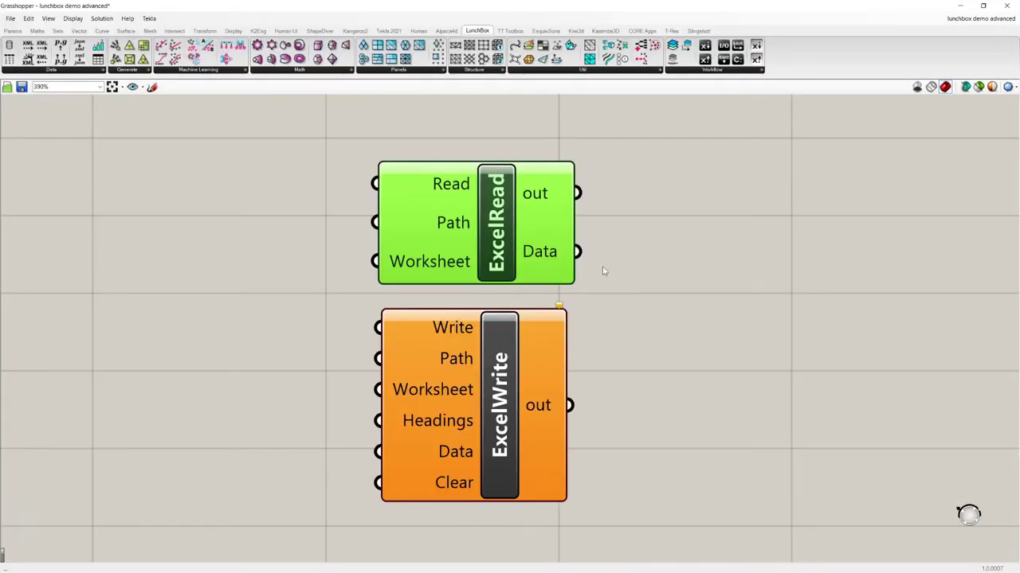
# - Inspect the ExcelRead and ExcelWrite components and list the LunchBox Workflow components
pyautogui.click(603, 271)
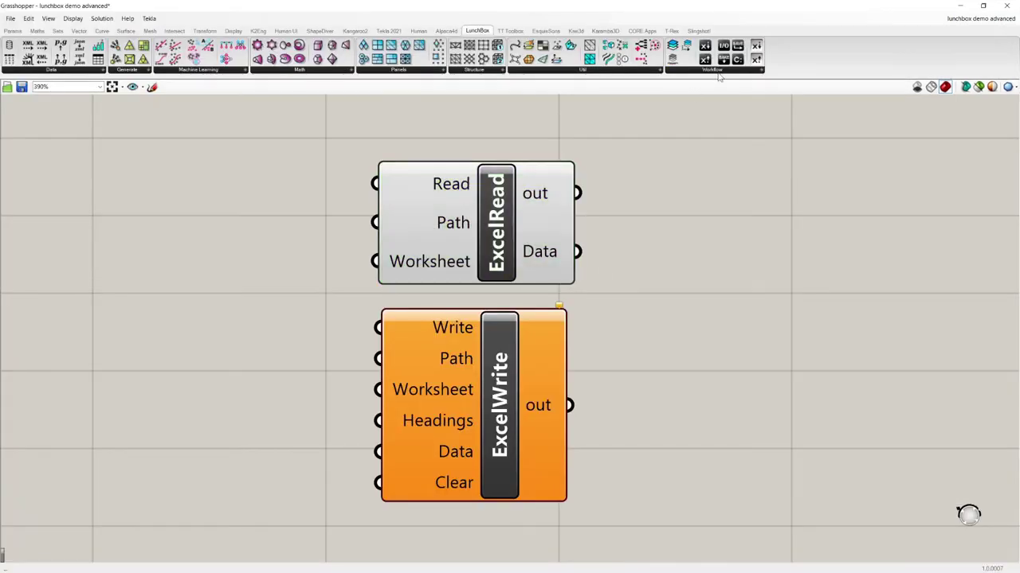
pyautogui.click(720, 71)
pyautogui.click(500, 222)
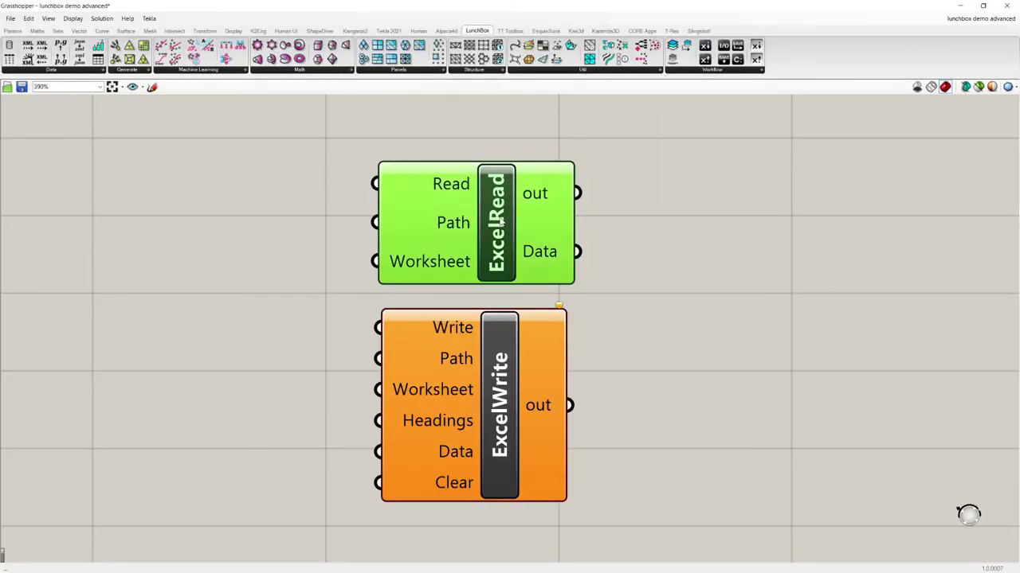
pyautogui.click(505, 371)
pyautogui.click(624, 239)
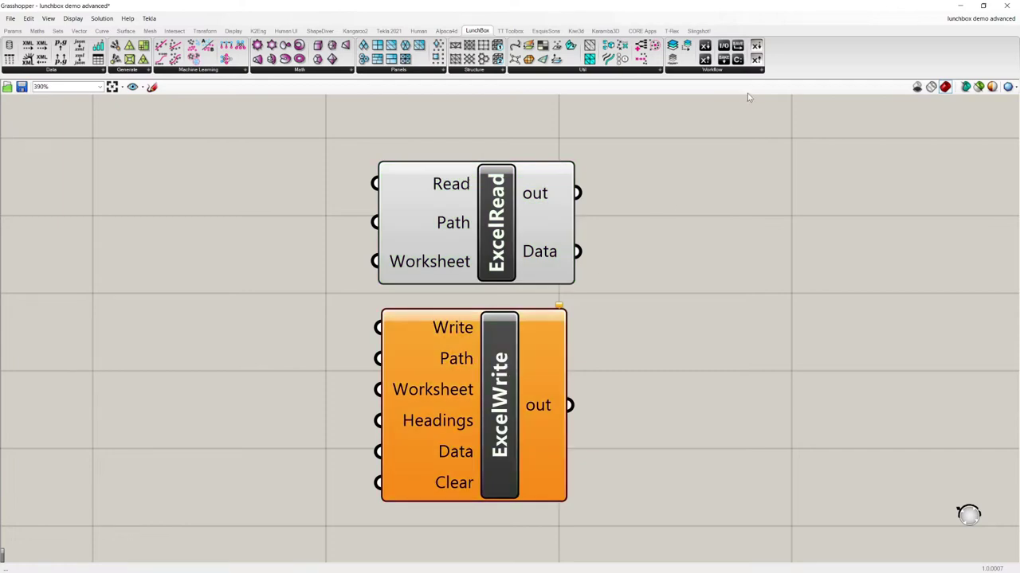
pyautogui.click(739, 71)
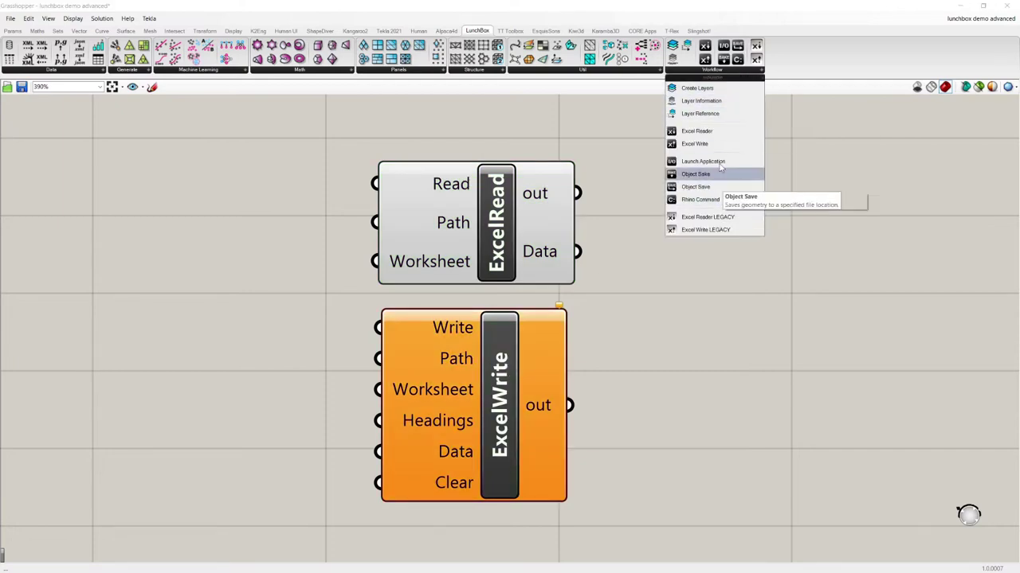
pyautogui.moveTo(279, 132); pyautogui.dragTo(647, 549)
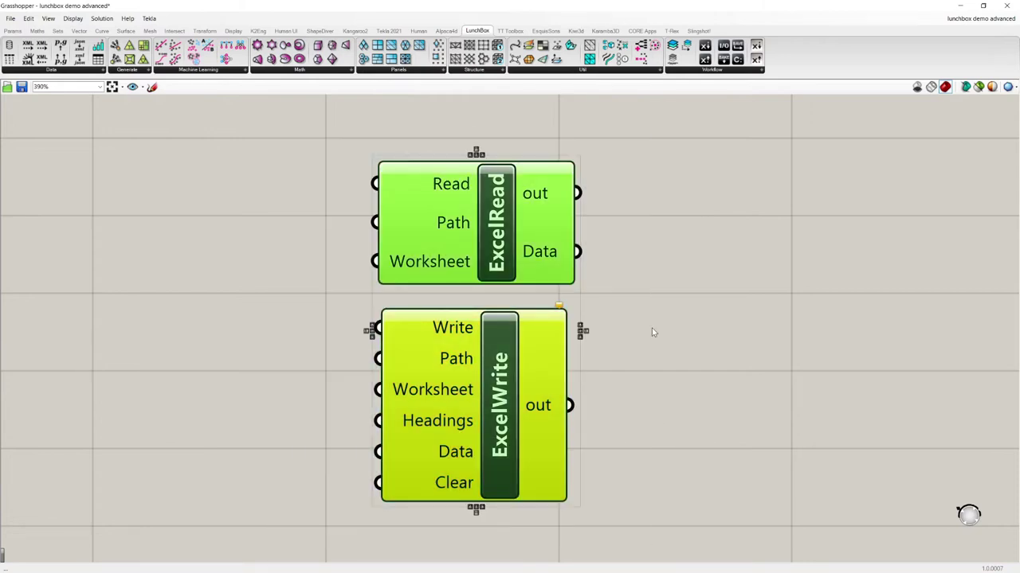
pyautogui.click(641, 248)
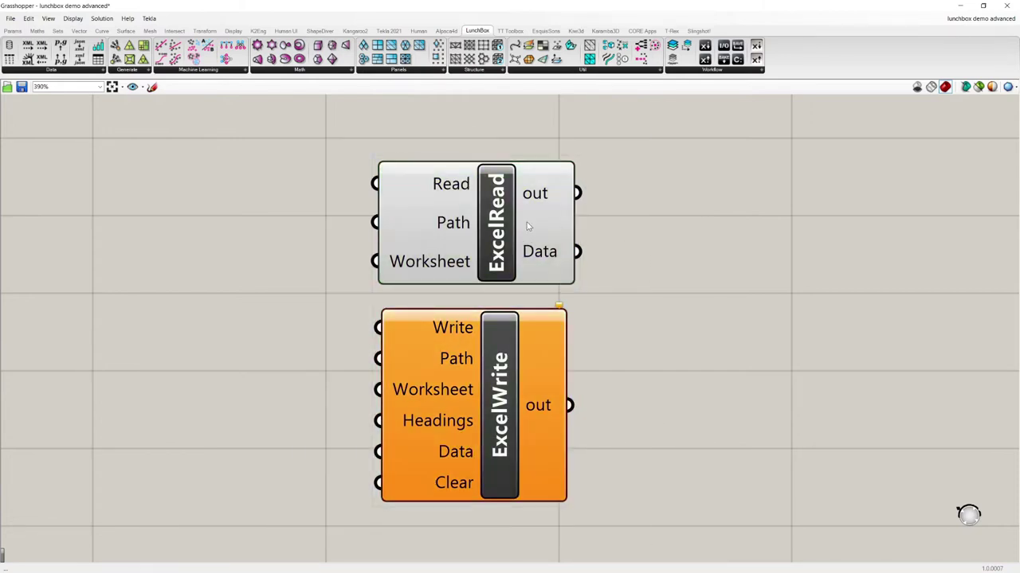
pyautogui.click(497, 225)
pyautogui.click(662, 262)
pyautogui.moveTo(282, 130); pyautogui.dragTo(634, 529)
pyautogui.click(612, 327)
pyautogui.moveTo(500, 232); pyautogui.dragTo(501, 235)
pyautogui.click(610, 229)
pyautogui.moveTo(280, 137); pyautogui.dragTo(626, 467)
pyautogui.click(629, 374)
pyautogui.moveTo(489, 264); pyautogui.dragTo(491, 254)
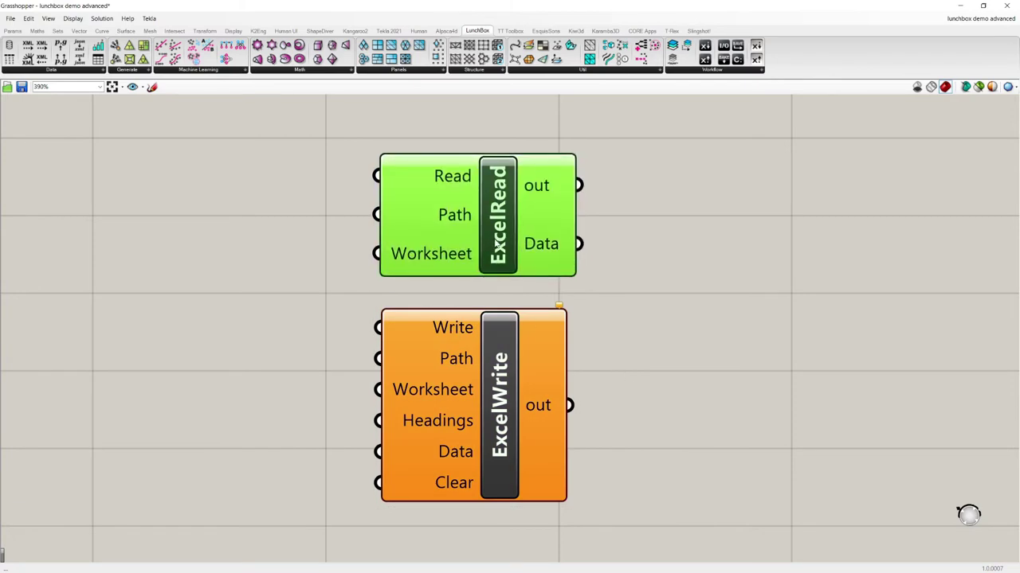
pyautogui.click(291, 143)
pyautogui.moveTo(278, 125); pyautogui.dragTo(640, 528)
pyautogui.click(619, 342)
pyautogui.moveTo(507, 220); pyautogui.dragTo(508, 221)
pyautogui.click(778, 261)
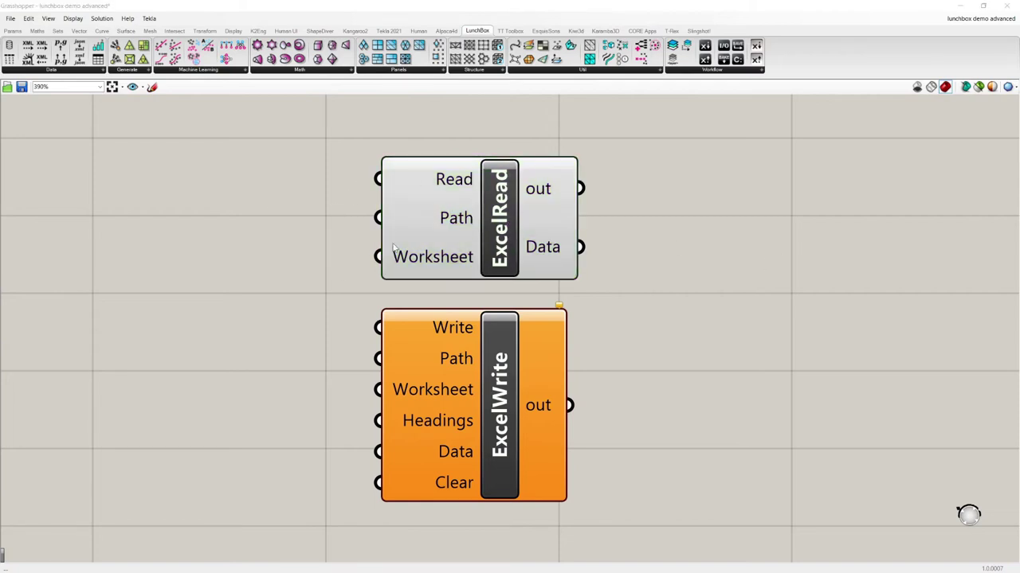
# - Look through the LunchBox Data components for creating, reading and converting XML and JSON
pyautogui.click(33, 200)
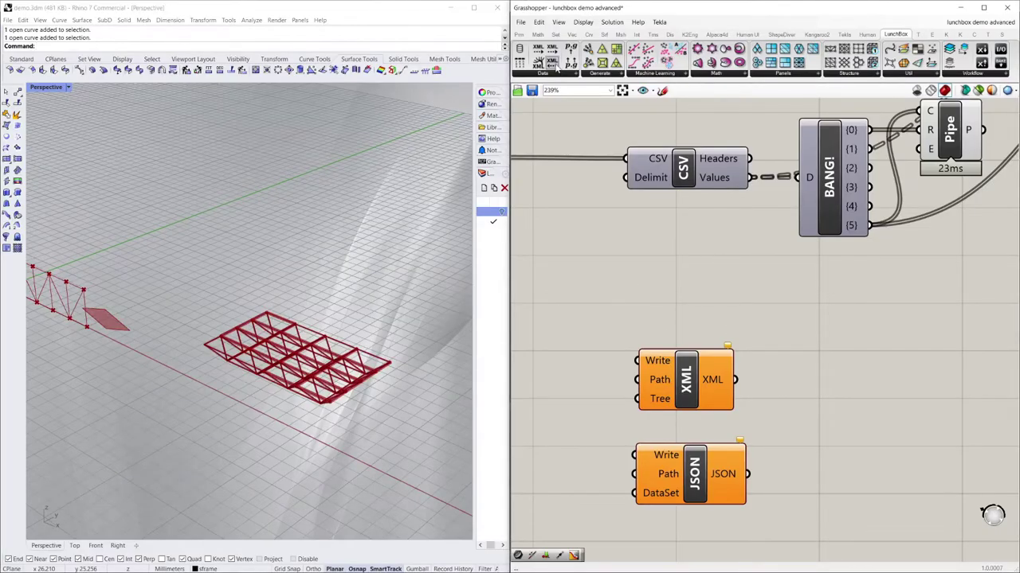
pyautogui.click(543, 74)
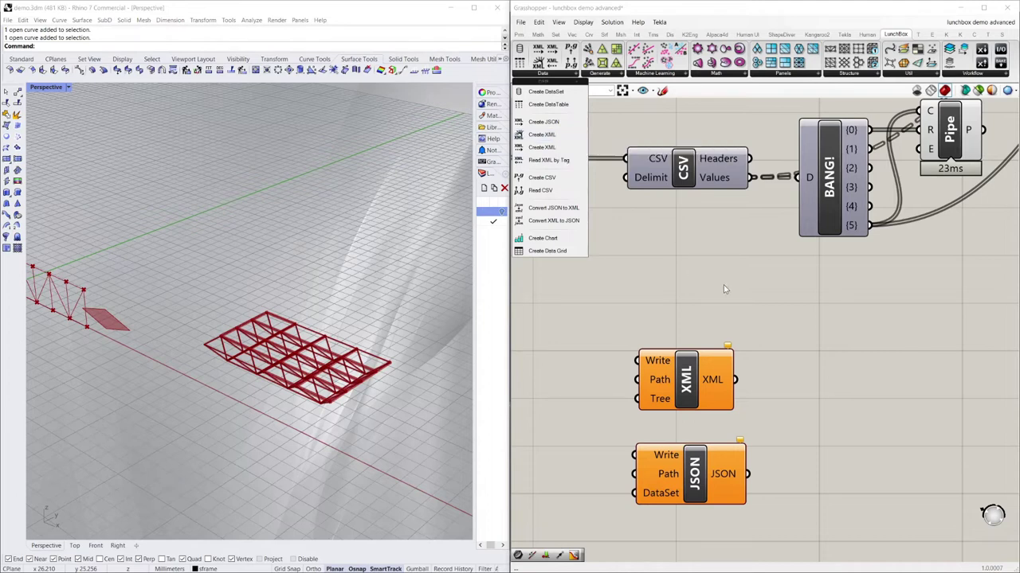
# - Examine the XML and JSON components on the canvas and compare them with the related LunchBox Data components
pyautogui.moveTo(597, 298); pyautogui.dragTo(816, 543)
pyautogui.click(715, 332)
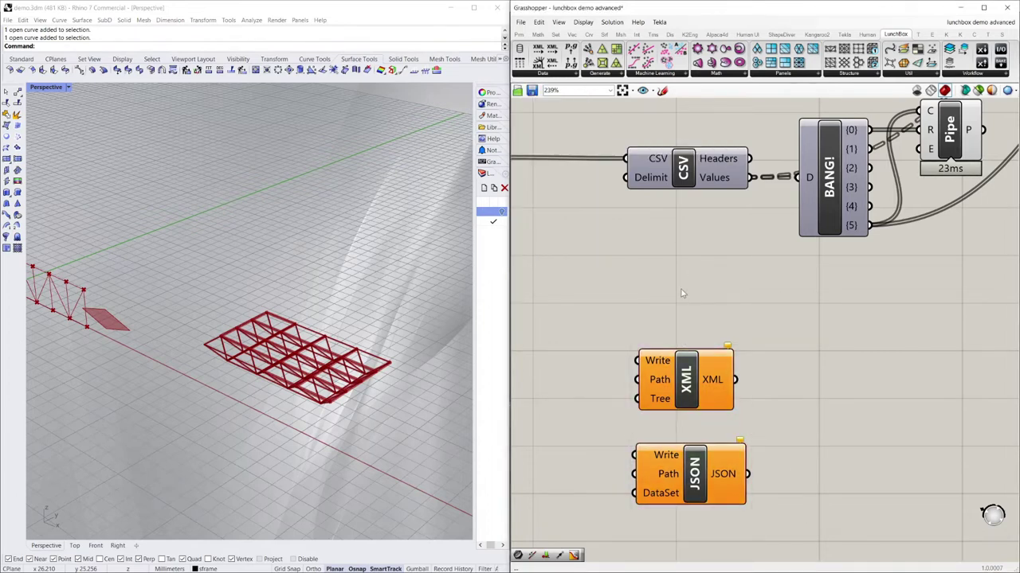
pyautogui.scroll(-2, 685, 303)
pyautogui.scroll(2, 650, 273)
pyautogui.scroll(-3, 588, 298)
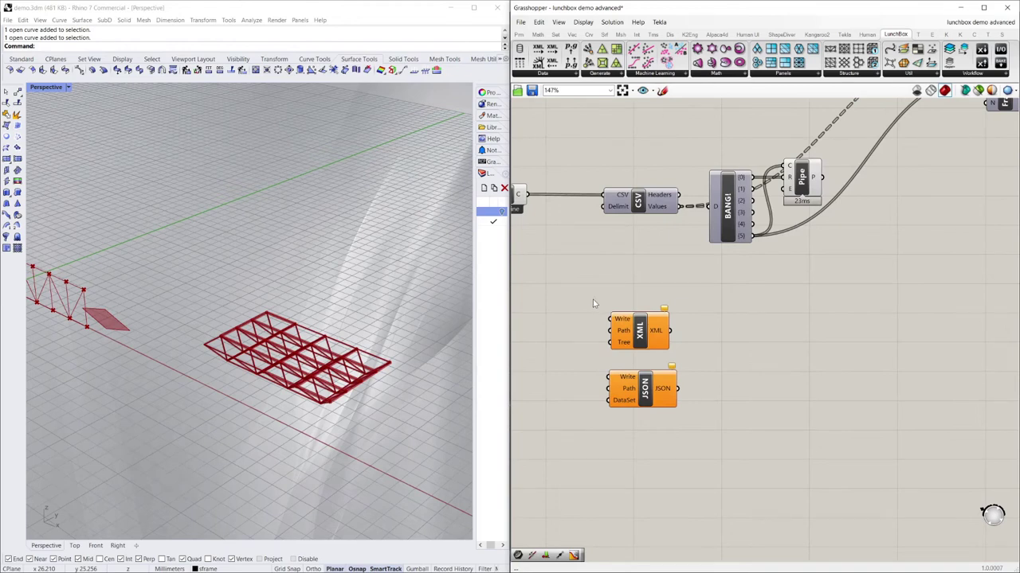
pyautogui.moveTo(587, 282); pyautogui.dragTo(721, 422)
pyautogui.click(689, 265)
pyautogui.scroll(-3, 642, 351)
pyautogui.scroll(3, 642, 351)
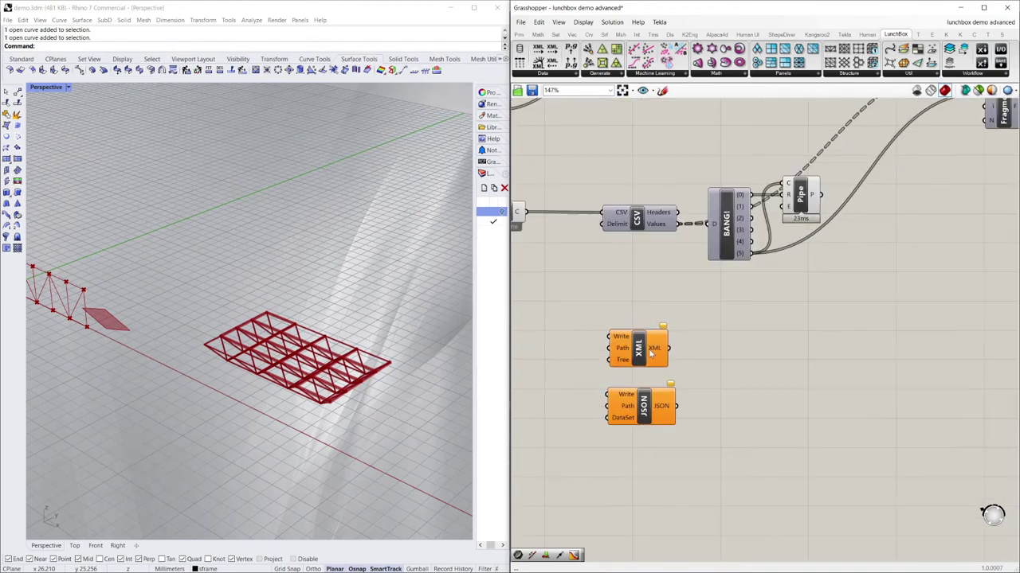
pyautogui.click(562, 77)
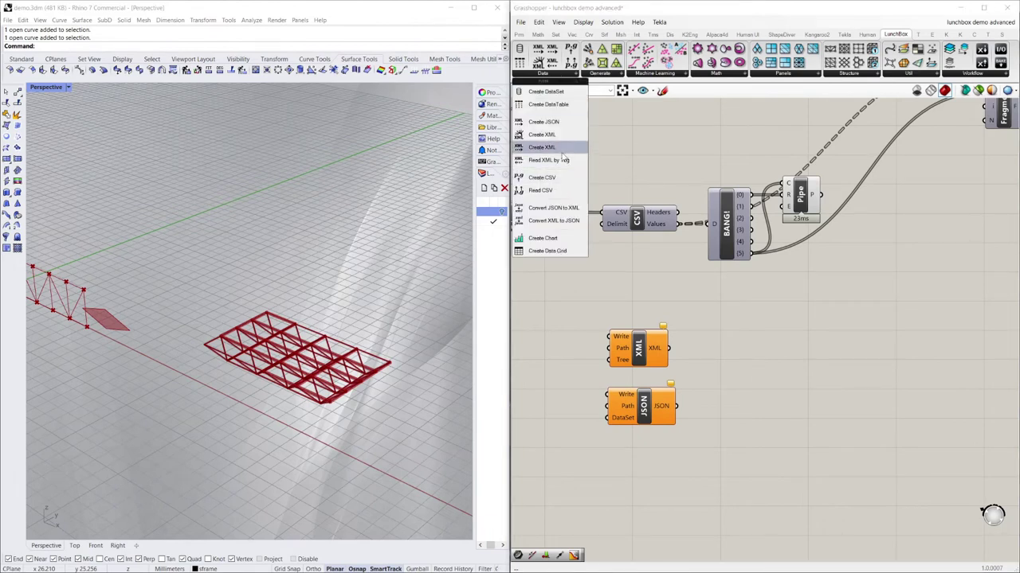
pyautogui.click(630, 287)
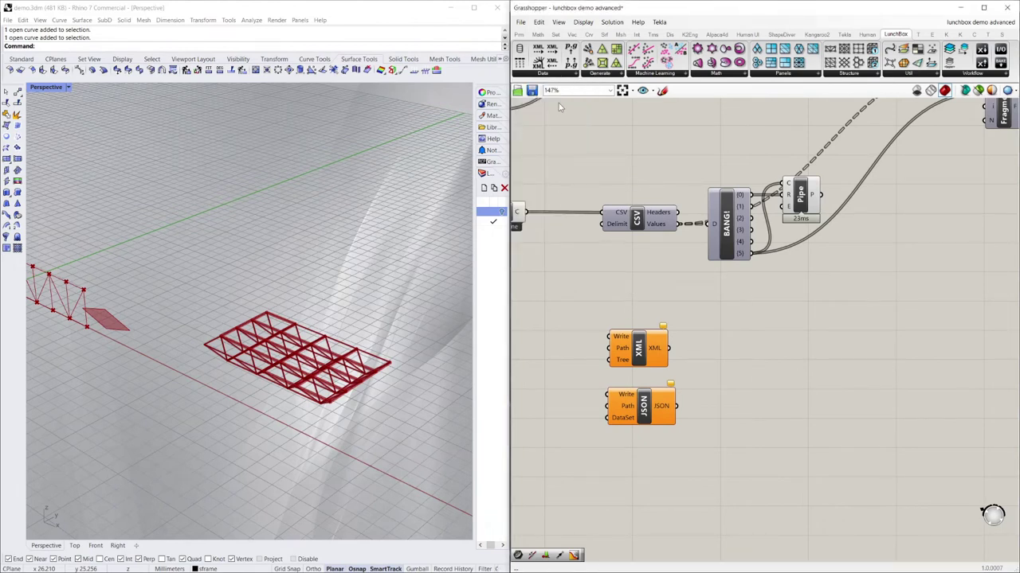
# - Locate the DataGrid and Chart components on the canvas and look up Create Data Grid among the LunchBox Data components
pyautogui.scroll(-5, 627, 417)
pyautogui.scroll(5, 647, 317)
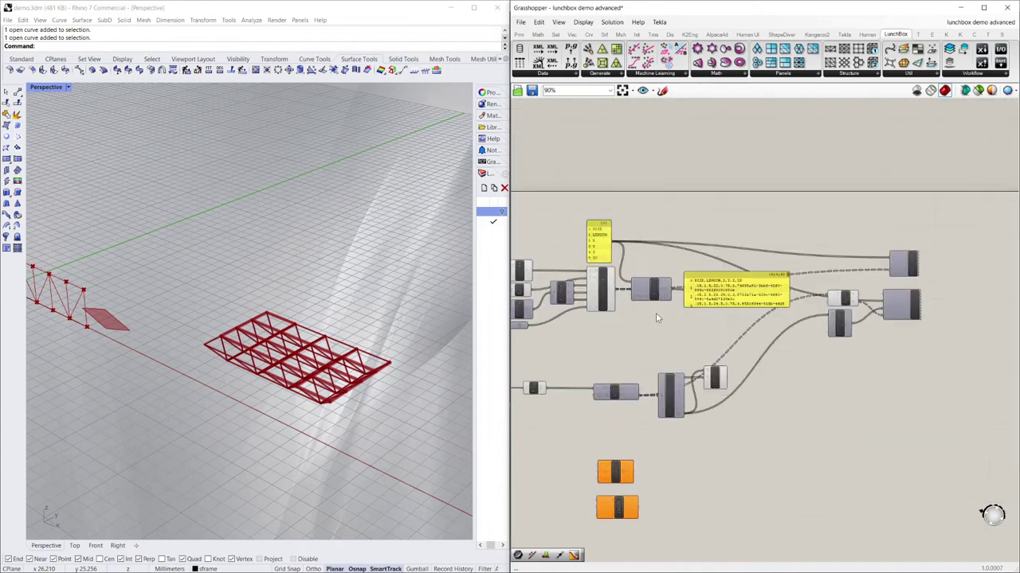
pyautogui.click(562, 74)
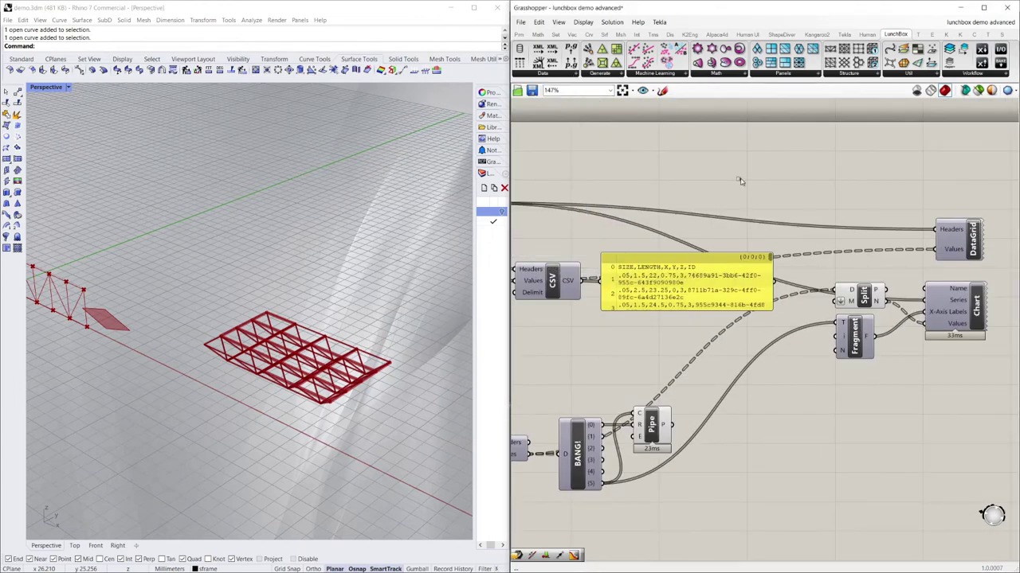
pyautogui.scroll(-4, 740, 182)
pyautogui.scroll(4, 785, 239)
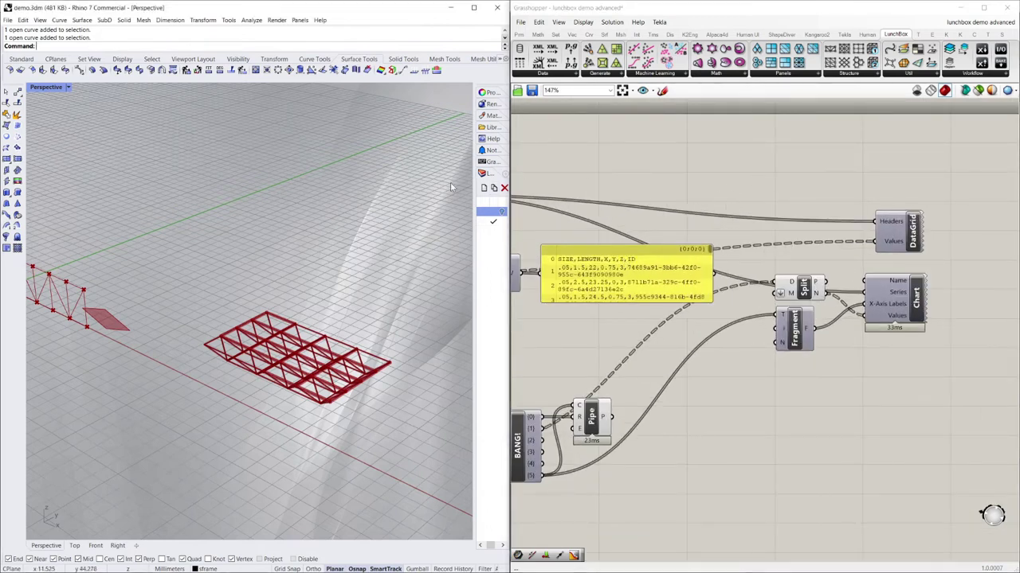
pyautogui.click(851, 190)
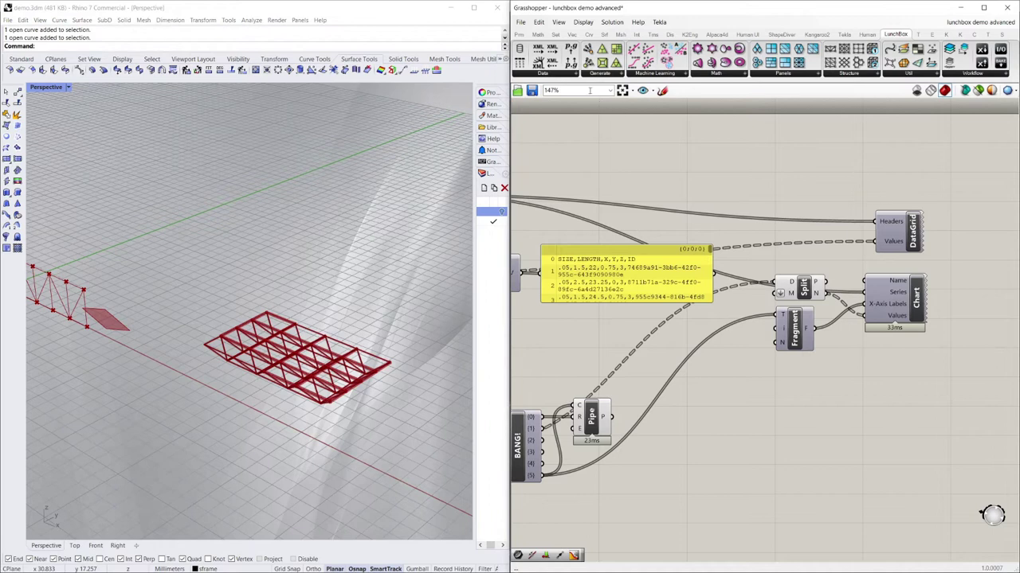
pyautogui.click(542, 72)
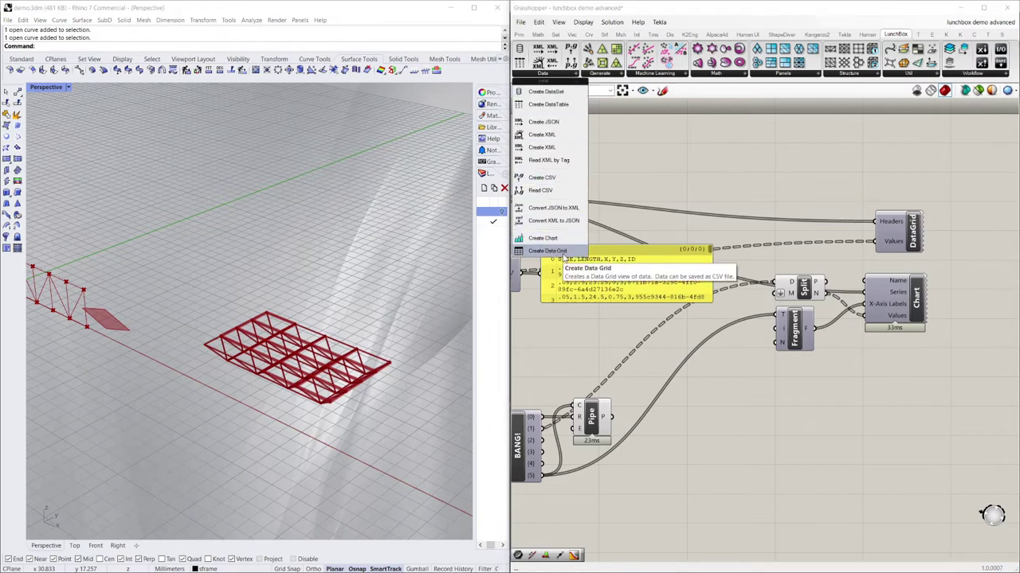
pyautogui.moveTo(914, 227); pyautogui.dragTo(904, 227)
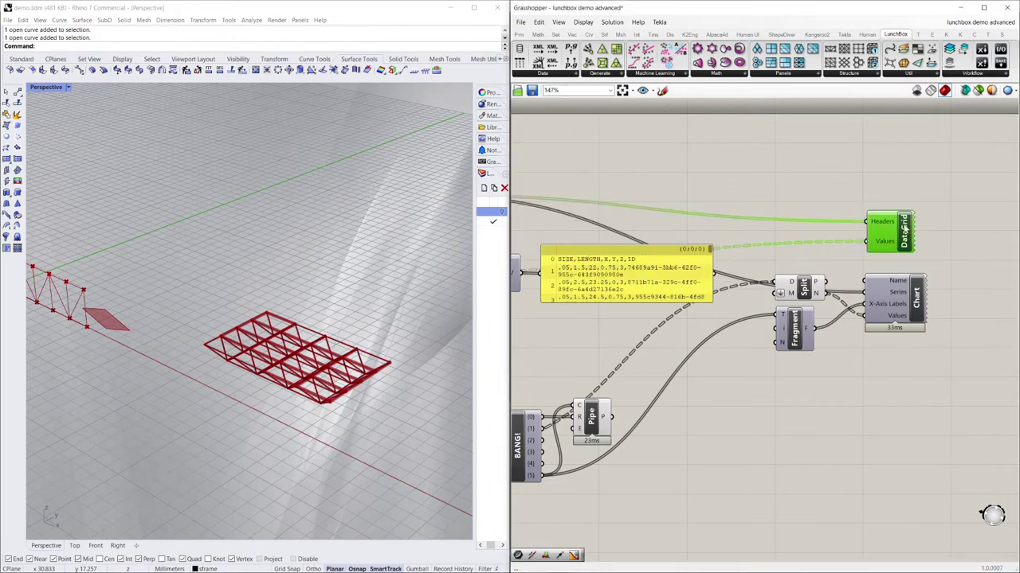
pyautogui.click(923, 188)
pyautogui.scroll(-4, 906, 232)
pyautogui.scroll(4, 721, 229)
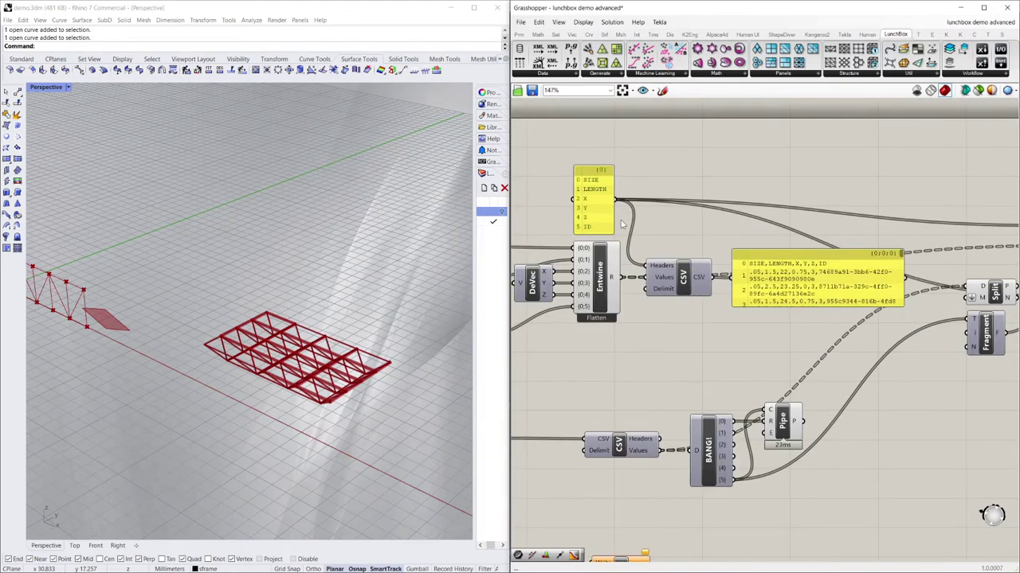
# - Trace the wires from the header panel and the data values to the DataGrid component's Headers and Values inputs
pyautogui.click(587, 192)
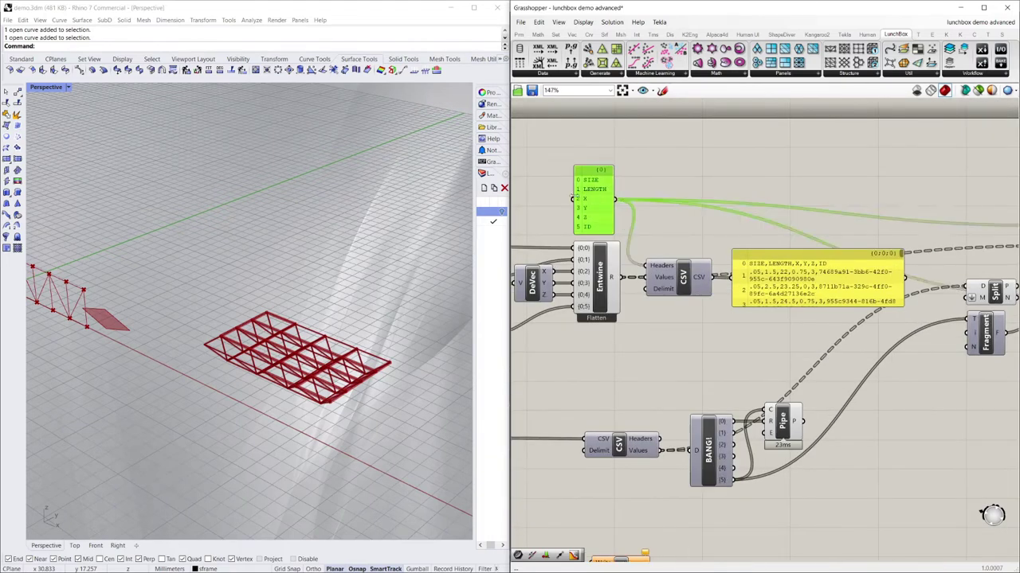
pyautogui.click(689, 224)
pyautogui.scroll(-4, 689, 224)
pyautogui.scroll(4, 966, 220)
pyautogui.scroll(-3, 899, 255)
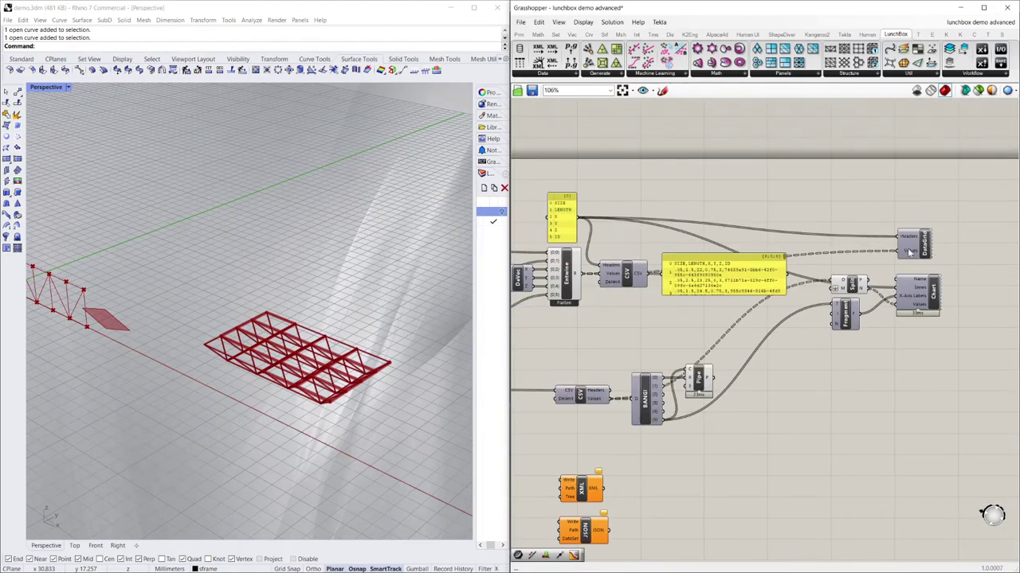
pyautogui.scroll(4, 599, 275)
pyautogui.scroll(-3, 587, 276)
pyautogui.scroll(3, 926, 258)
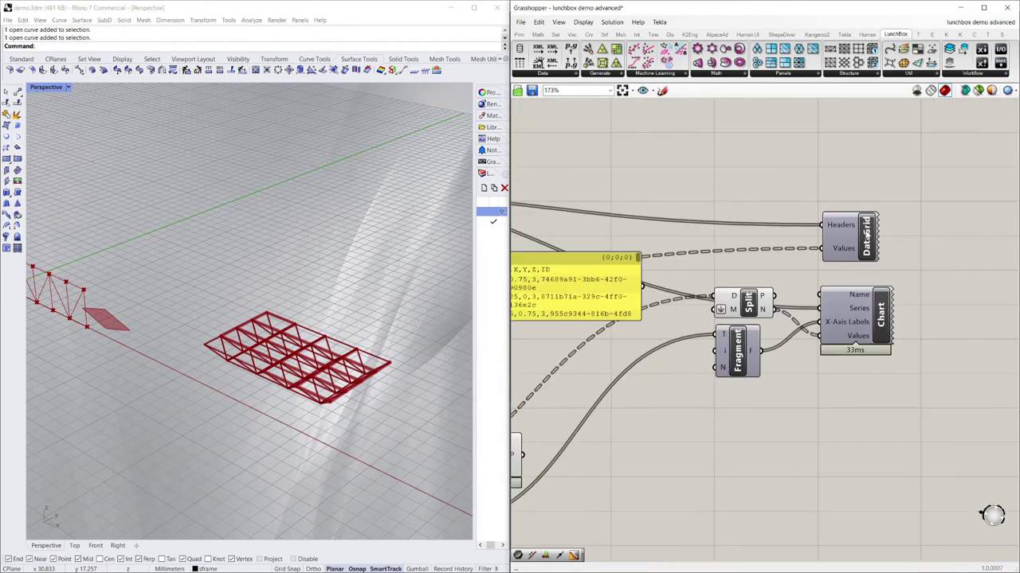
# - Open the DataGrid component's data grid view, review the table of member properties and close it
pyautogui.click(866, 238)
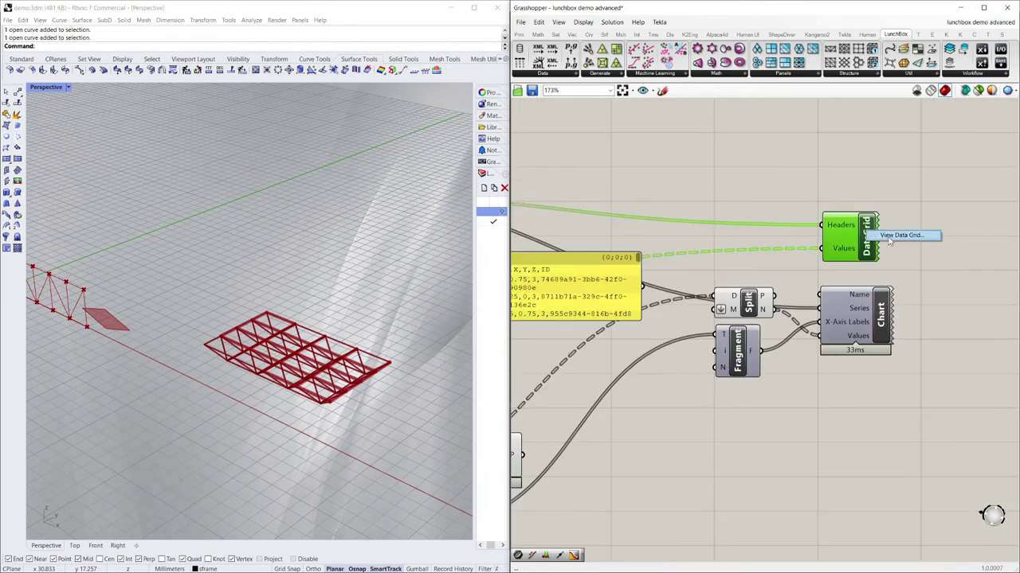
pyautogui.click(889, 236)
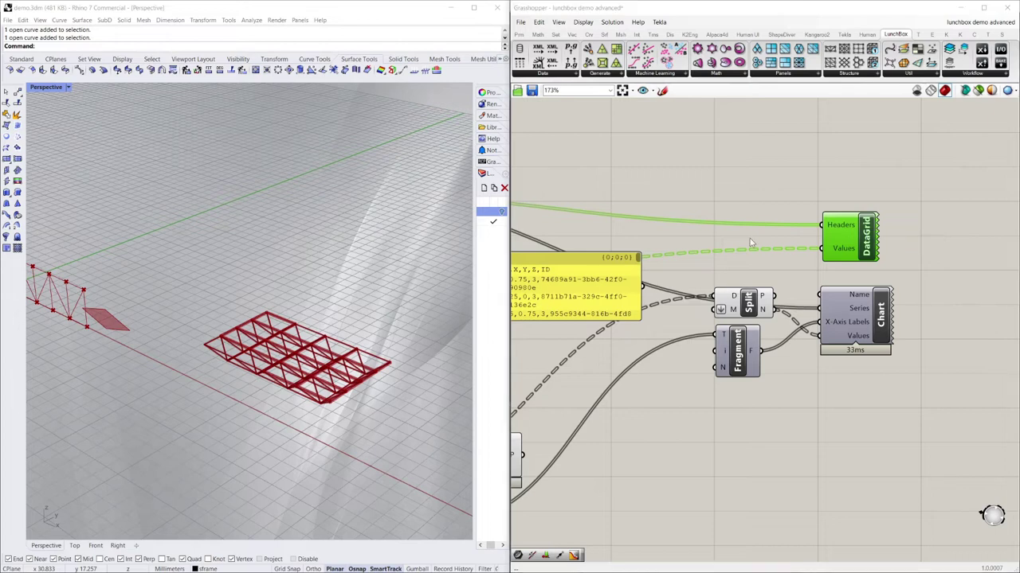
pyautogui.moveTo(628, 153); pyautogui.dragTo(731, 129)
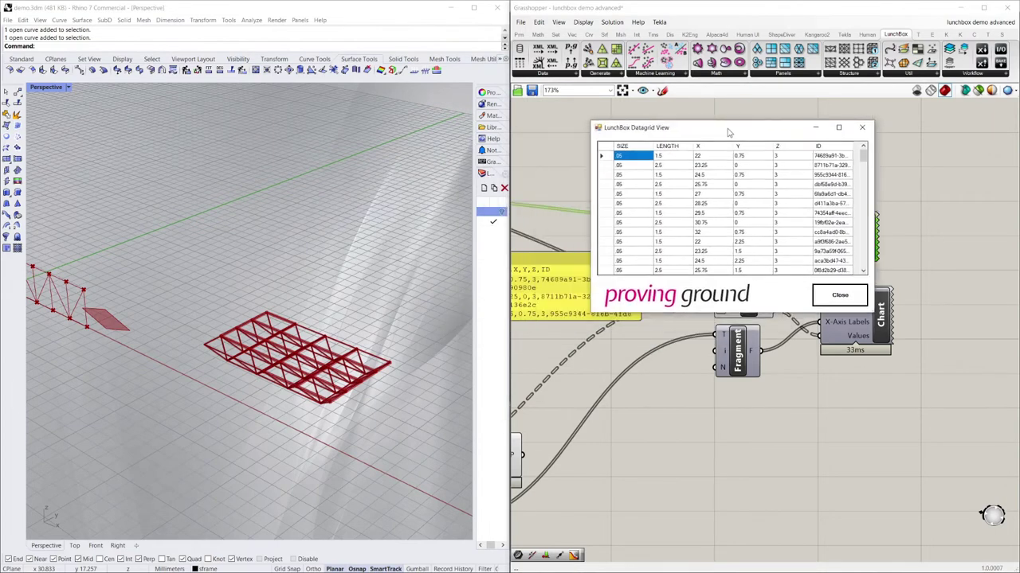
pyautogui.moveTo(869, 159)
pyautogui.mouseDown()
pyautogui.moveTo(870, 265)
pyautogui.moveTo(874, 153)
pyautogui.mouseUp()
pyautogui.moveTo(719, 129); pyautogui.dragTo(759, 124)
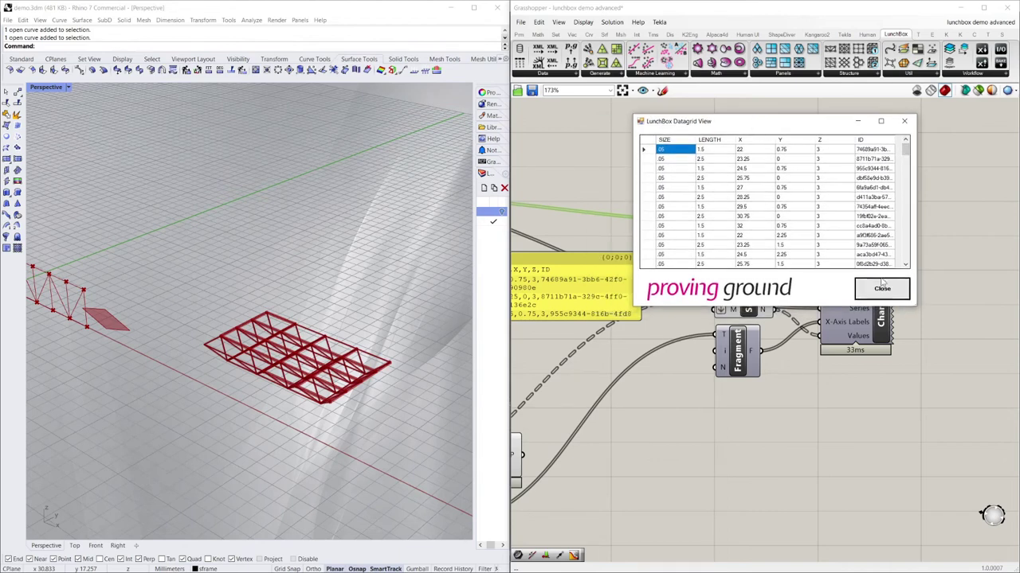
pyautogui.click(884, 291)
# - Open the Chart component's Member properties chart and preview it as Column, Bar and Stacked Area
pyautogui.click(888, 320)
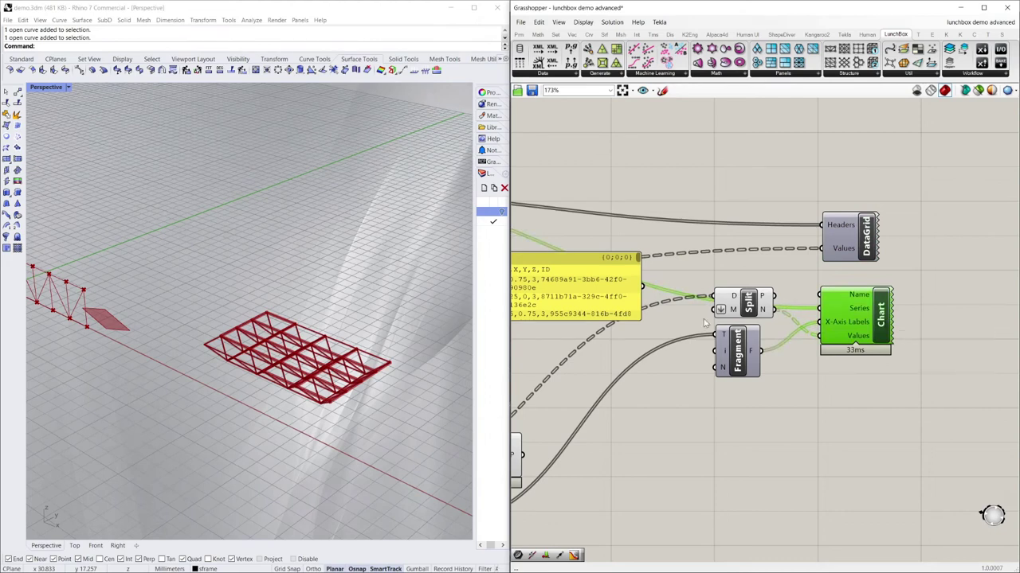
pyautogui.doubleClick(880, 316)
pyautogui.moveTo(632, 152); pyautogui.dragTo(725, 170)
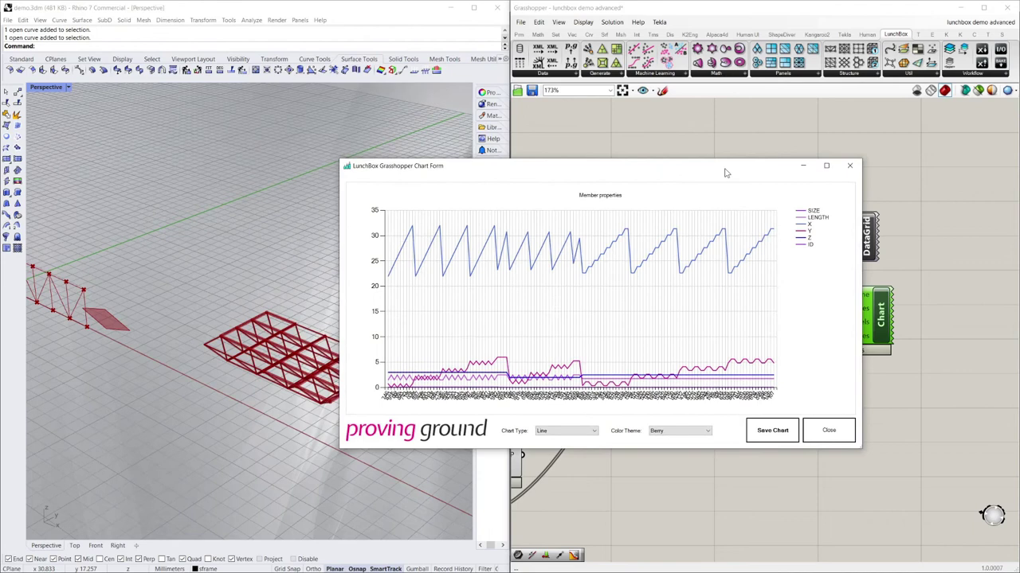
pyautogui.click(596, 431)
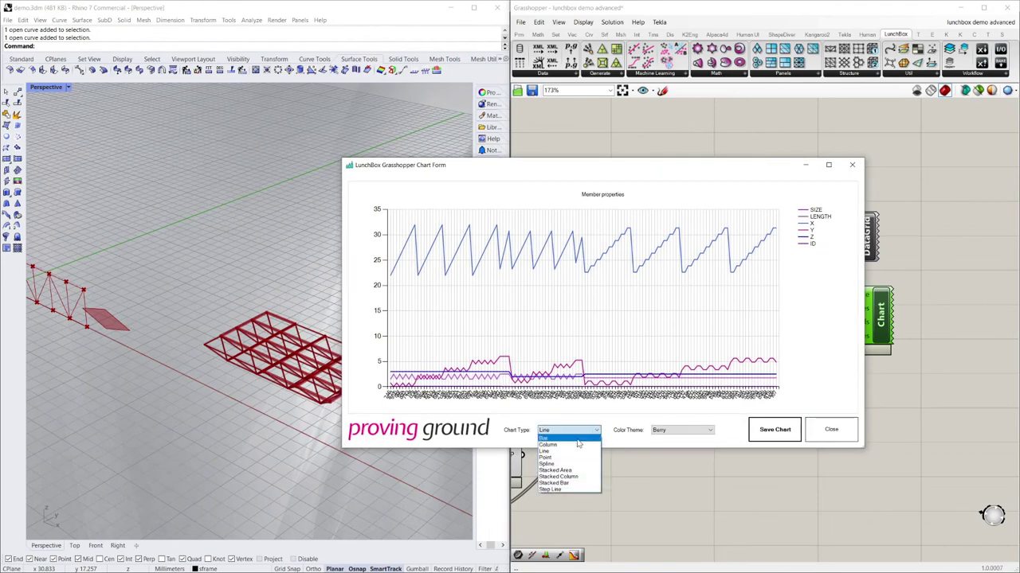
pyautogui.click(578, 446)
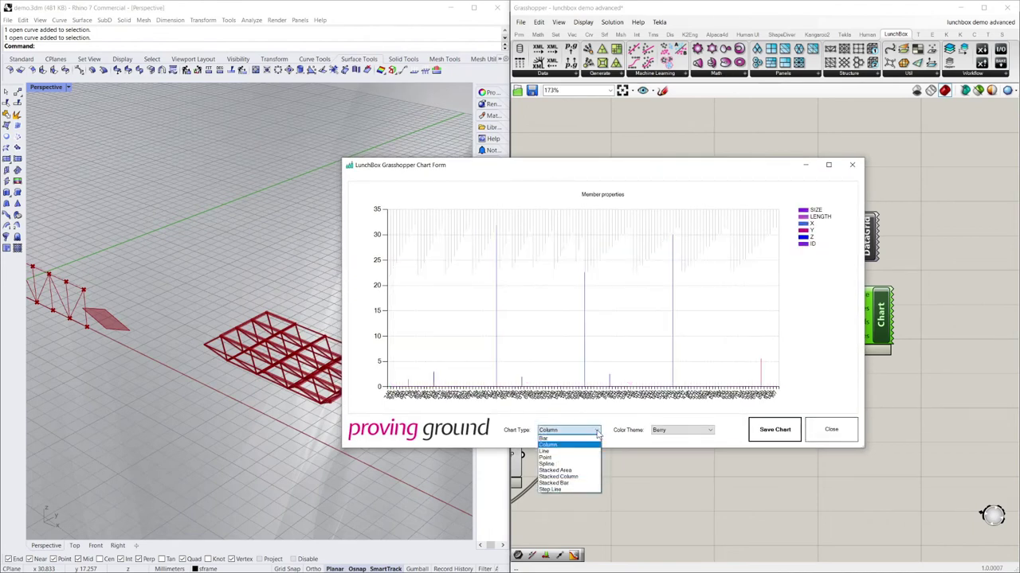
pyautogui.click(558, 438)
pyautogui.click(569, 430)
pyautogui.click(579, 470)
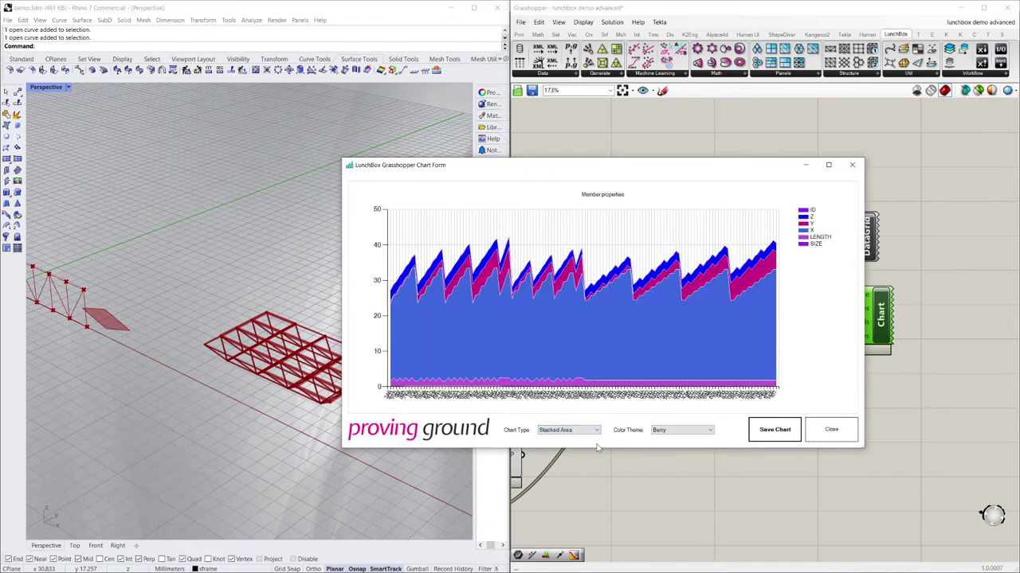
# - Preview the chart as Stacked Column, Stacked Bar and Column, and set the chart type back to Line
pyautogui.click(596, 431)
pyautogui.click(575, 476)
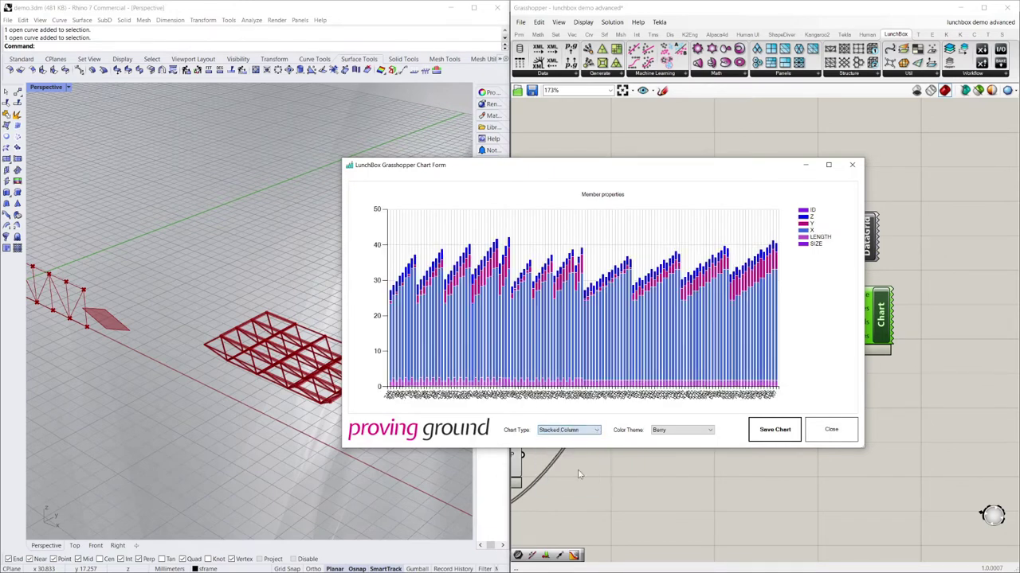
pyautogui.click(573, 430)
pyautogui.click(572, 483)
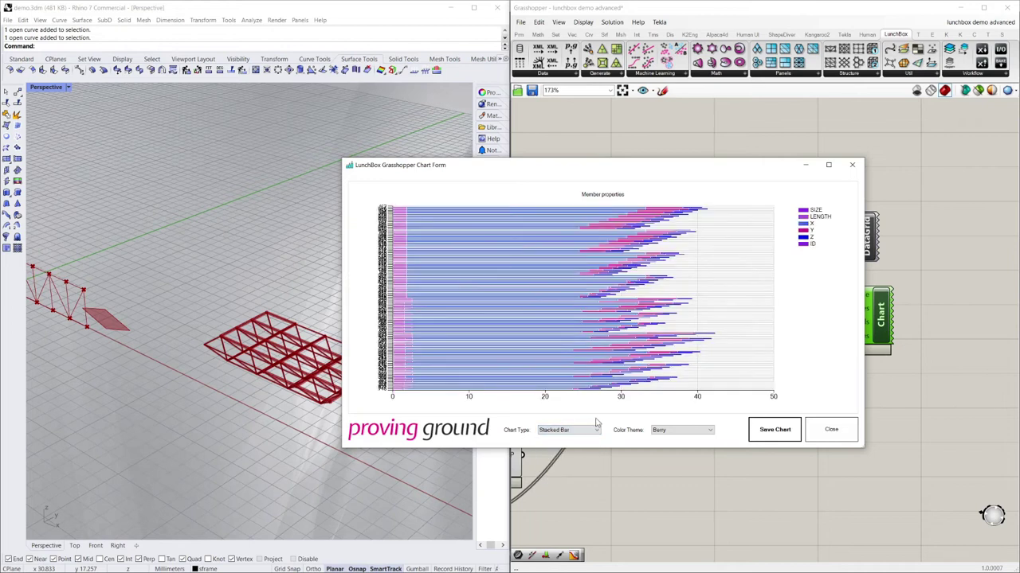
pyautogui.click(596, 430)
pyautogui.click(573, 446)
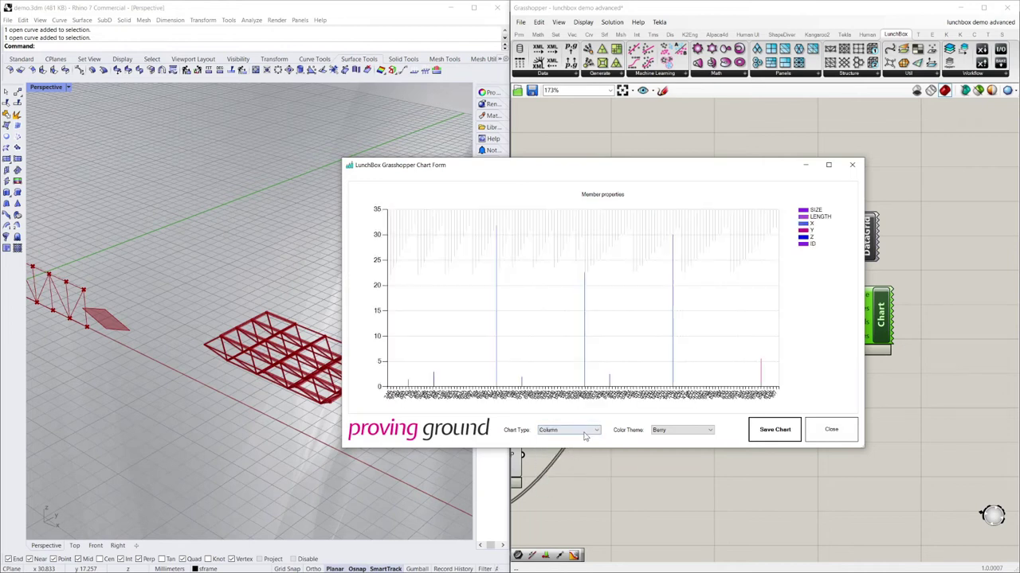
pyautogui.click(588, 431)
pyautogui.click(562, 452)
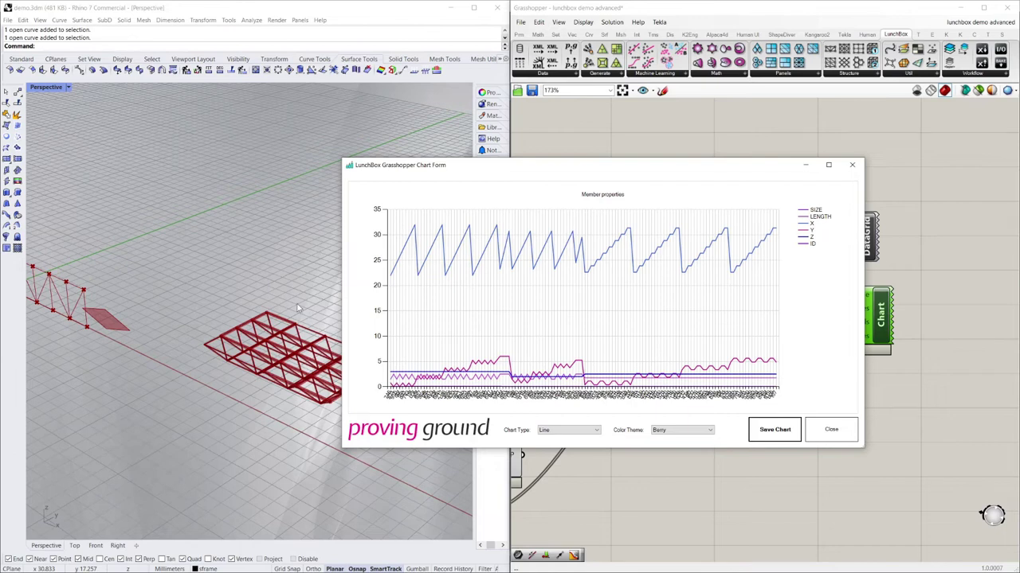
# - Check the chart's option for saving as a JPEG image, cancel the save and close the chart window
pyautogui.moveTo(616, 169); pyautogui.dragTo(602, 164)
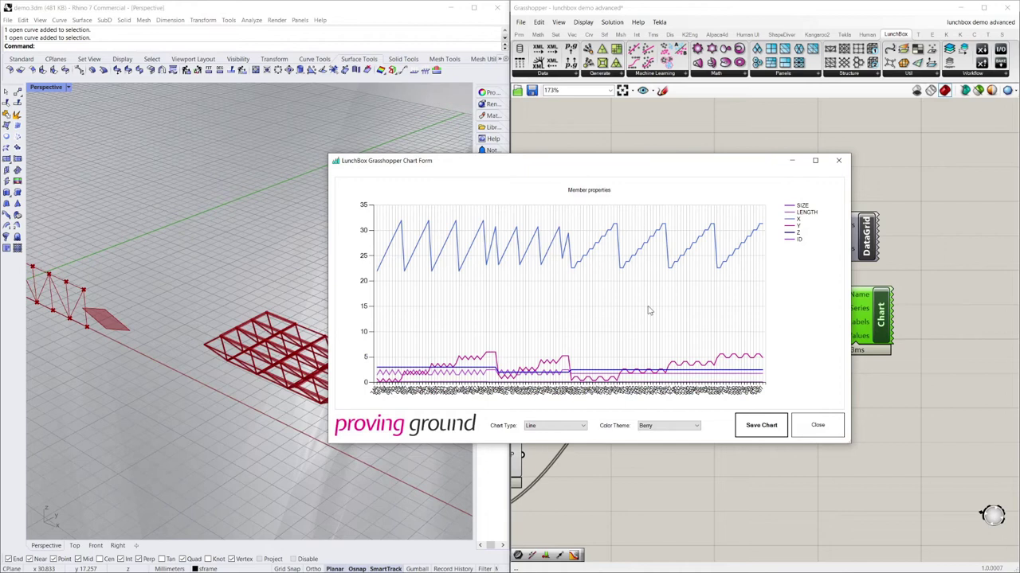
pyautogui.moveTo(743, 165); pyautogui.dragTo(694, 157)
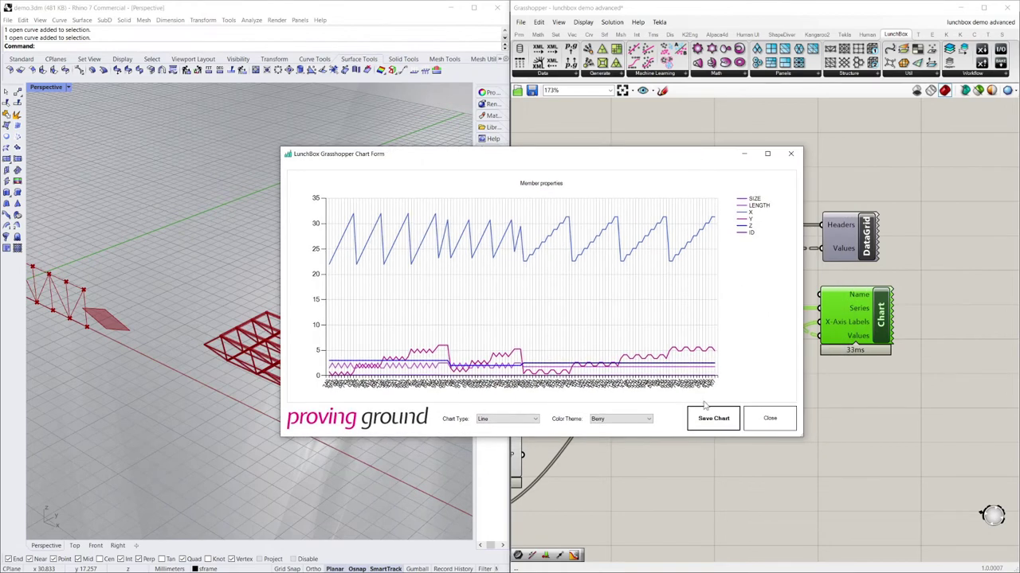
pyautogui.click(709, 417)
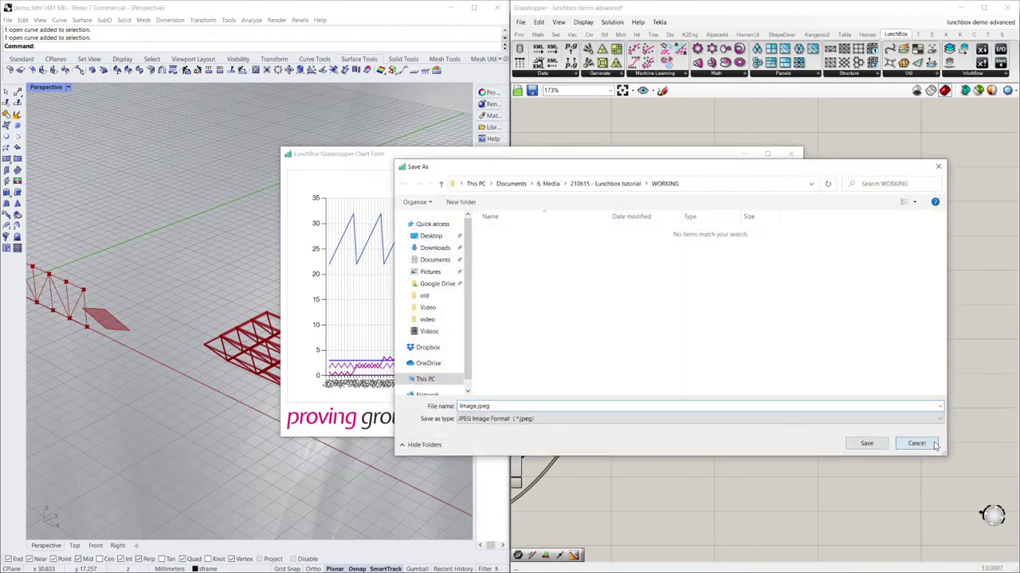
pyautogui.click(931, 443)
pyautogui.click(546, 316)
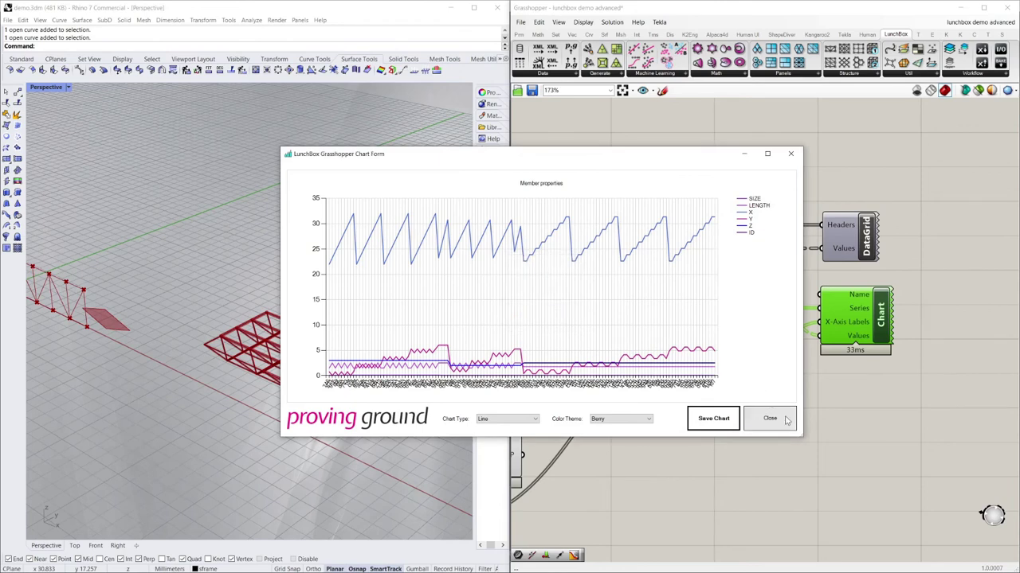
pyautogui.click(785, 420)
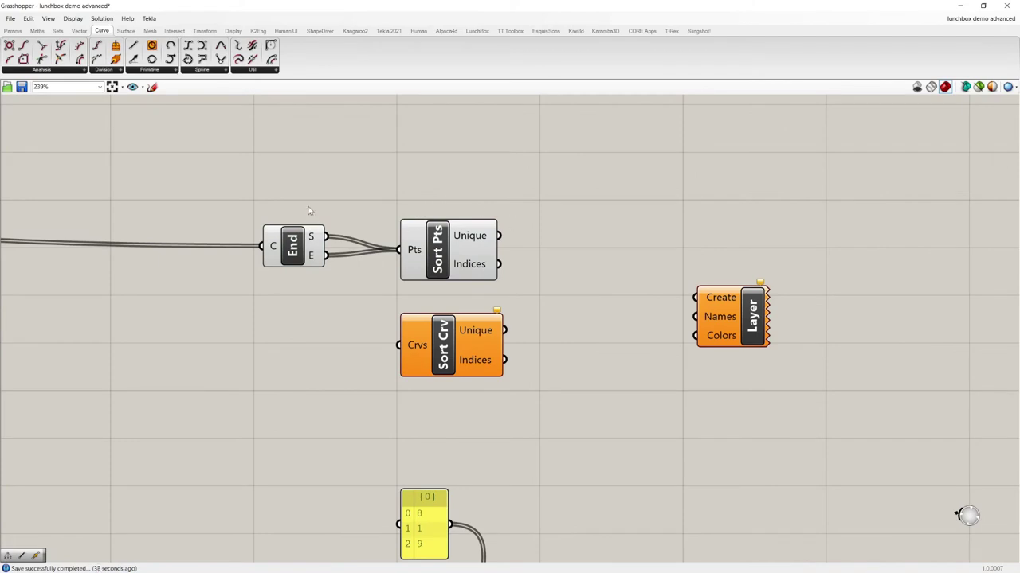
# - Examine the Sort Pts and Sort Crv components and the End component that supplies start and end points to Sort Pts
pyautogui.moveTo(189, 153); pyautogui.dragTo(561, 403)
pyautogui.click(373, 156)
pyautogui.moveTo(292, 247); pyautogui.dragTo(297, 251)
pyautogui.moveTo(446, 232); pyautogui.dragTo(437, 232)
pyautogui.moveTo(444, 329); pyautogui.dragTo(437, 325)
pyautogui.click(541, 278)
pyautogui.scroll(-2, 552, 305)
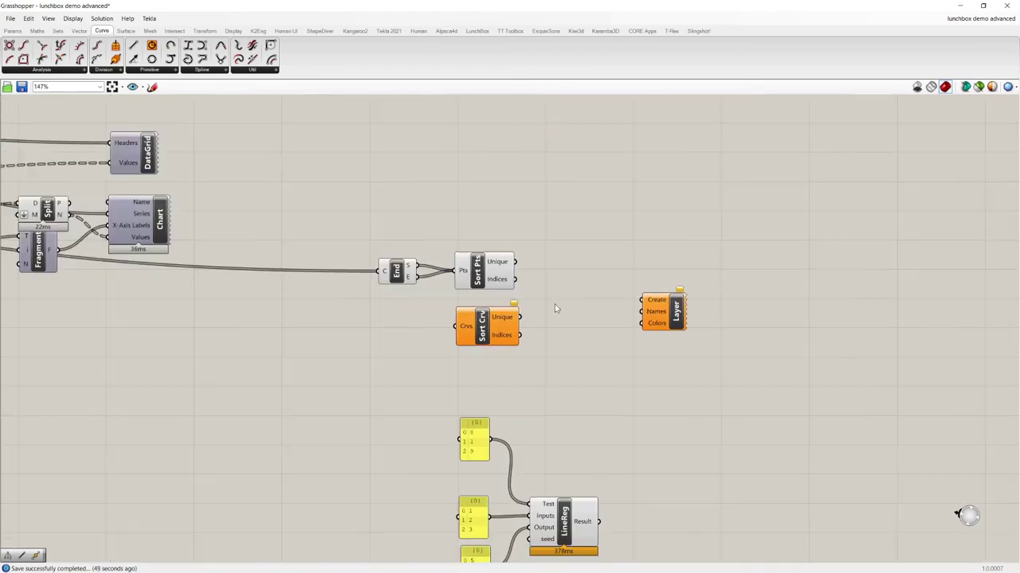
pyautogui.scroll(4, 552, 305)
pyautogui.scroll(-3, 512, 274)
pyautogui.scroll(3, 470, 269)
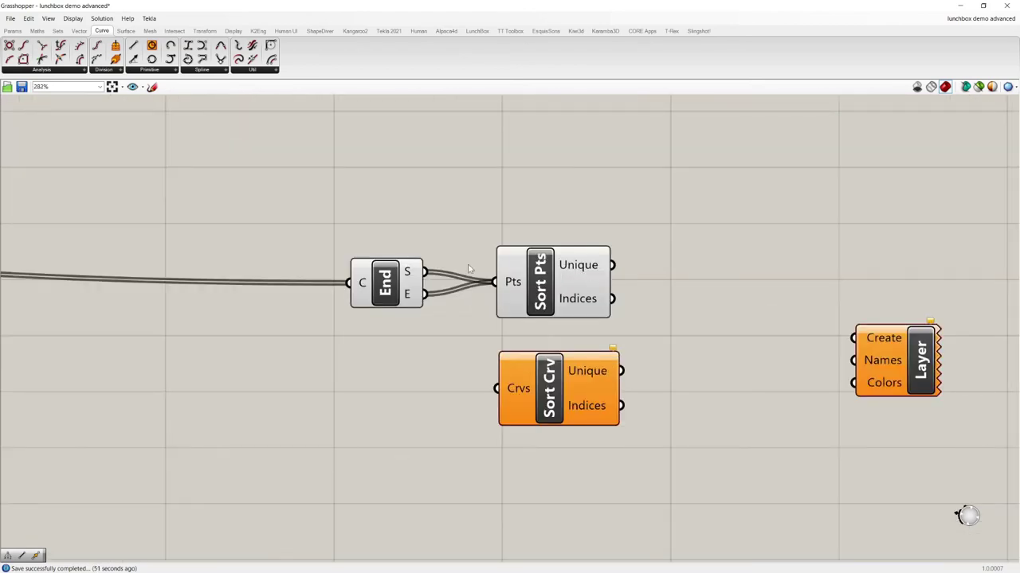
# - Trace the wire feeding the End component back to its source curve parameter
pyautogui.scroll(-4, 653, 319)
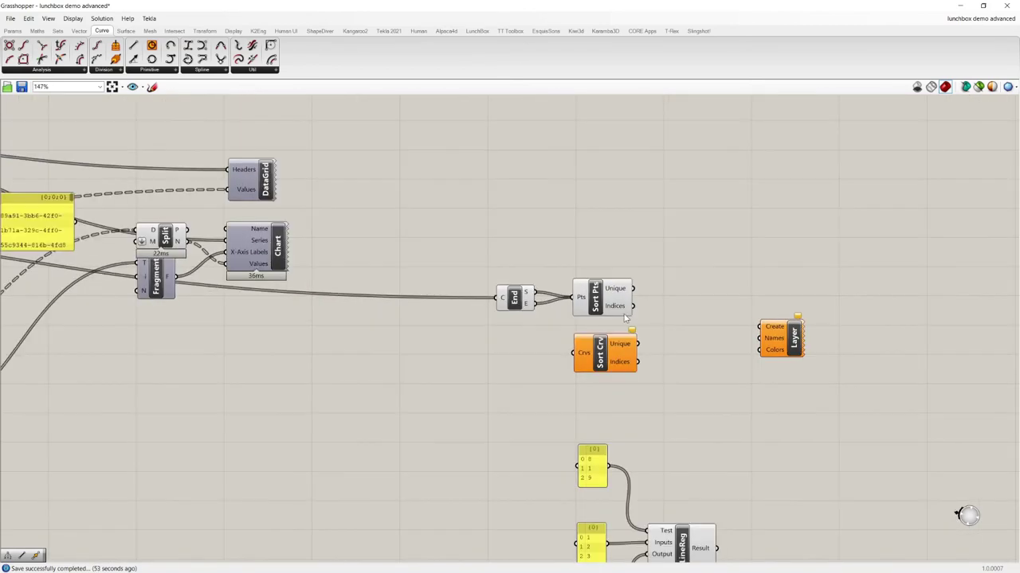
pyautogui.scroll(-1, 691, 322)
pyautogui.scroll(2, 589, 273)
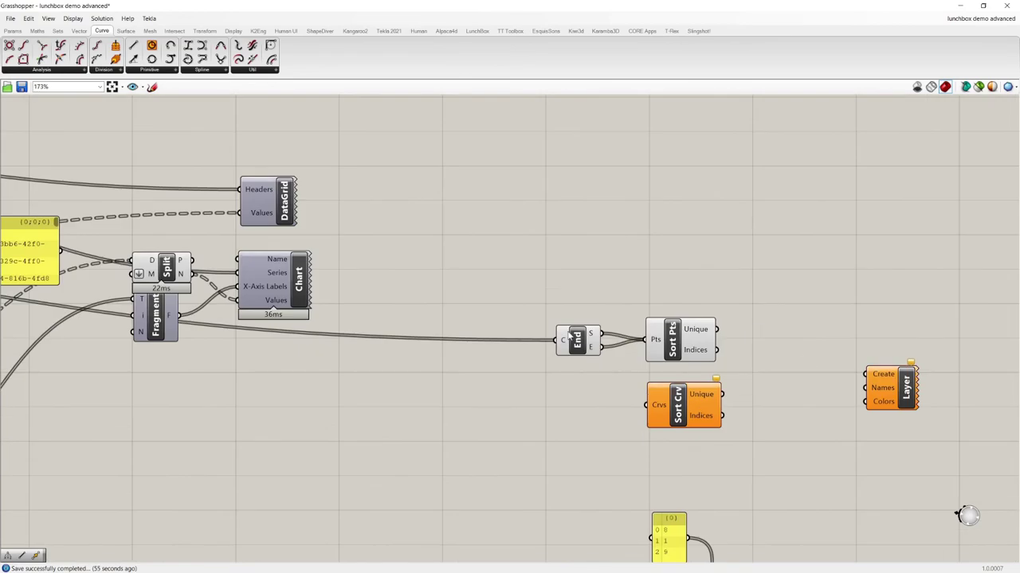
pyautogui.scroll(-1, 646, 277)
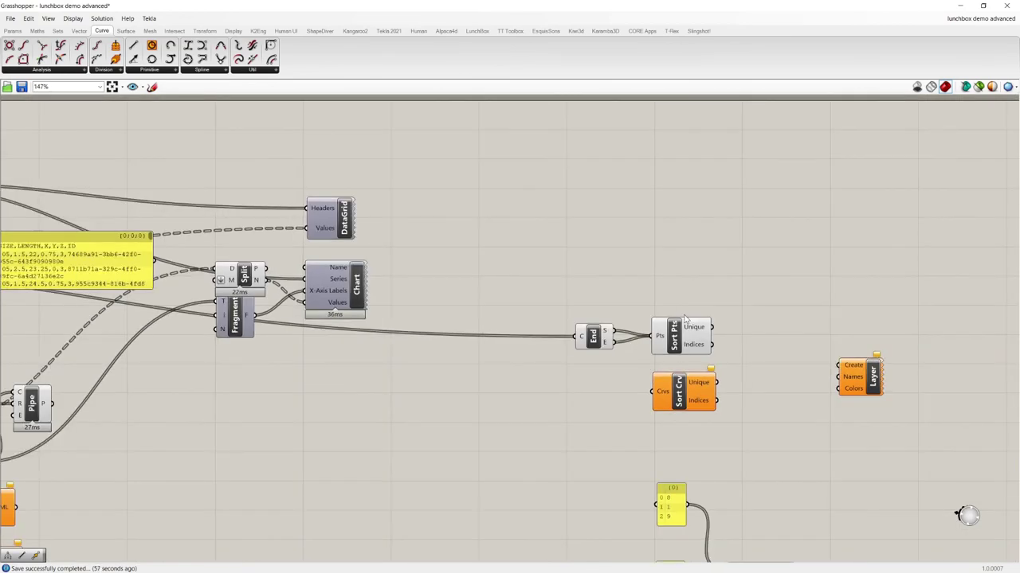
pyautogui.scroll(3, 466, 307)
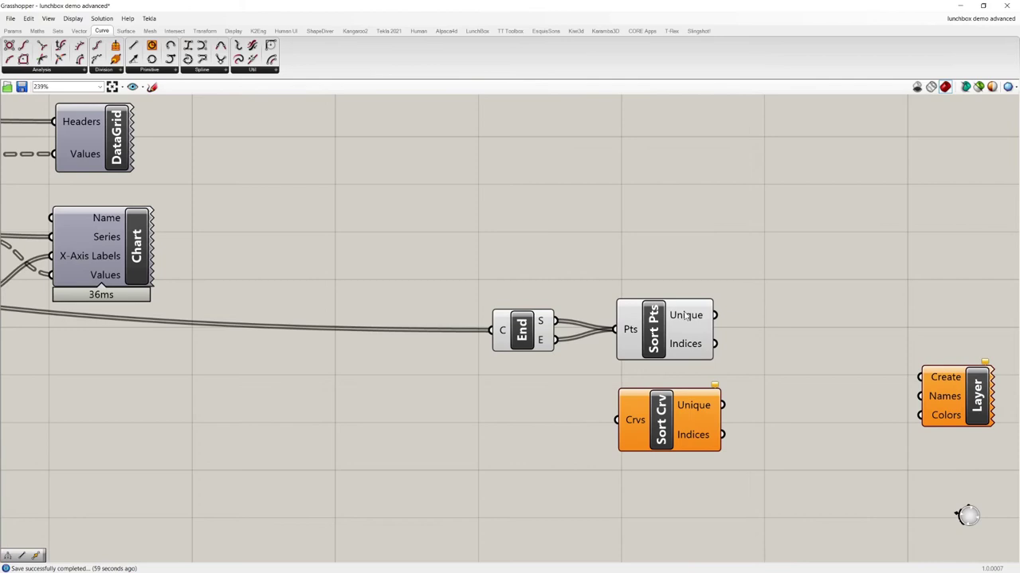
pyautogui.scroll(-7, 684, 319)
pyautogui.scroll(3, 120, 279)
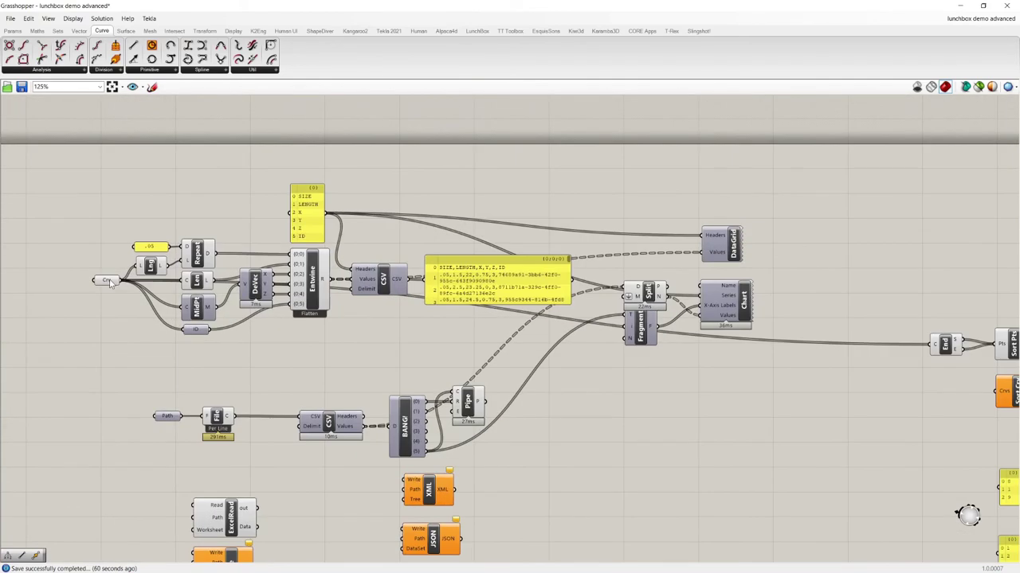
pyautogui.click(121, 279)
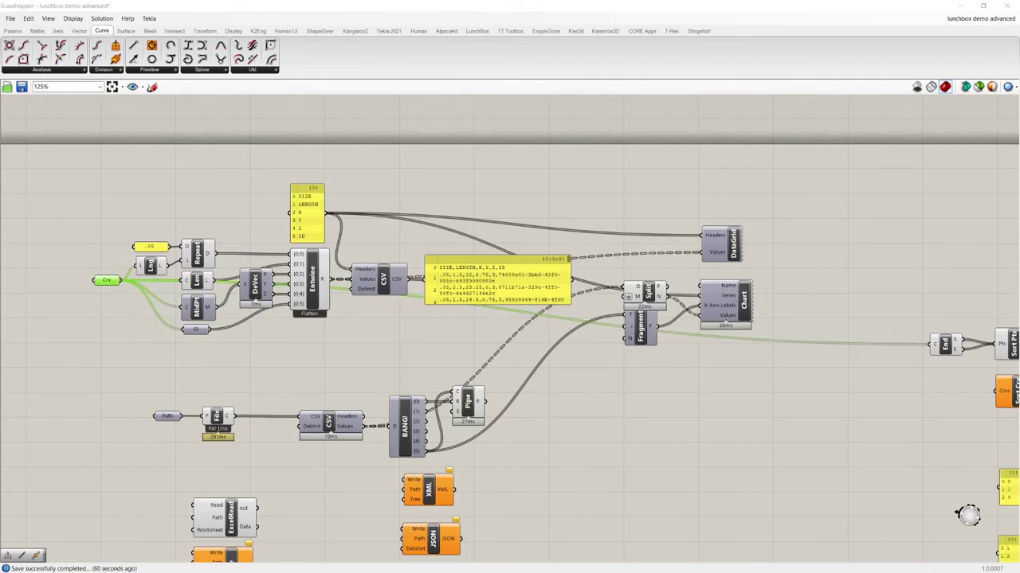
pyautogui.click(458, 244)
pyautogui.scroll(-5, 459, 319)
pyautogui.scroll(9, 762, 359)
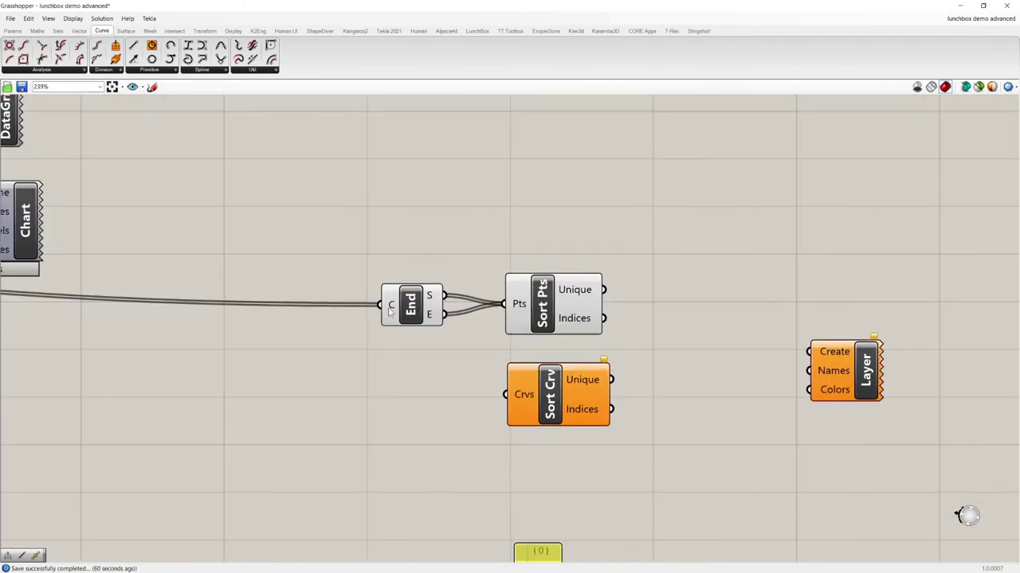
# - Examine the End component, the point list it passes to Sort Pts, and the Unique output of Sort Pts
pyautogui.click(391, 310)
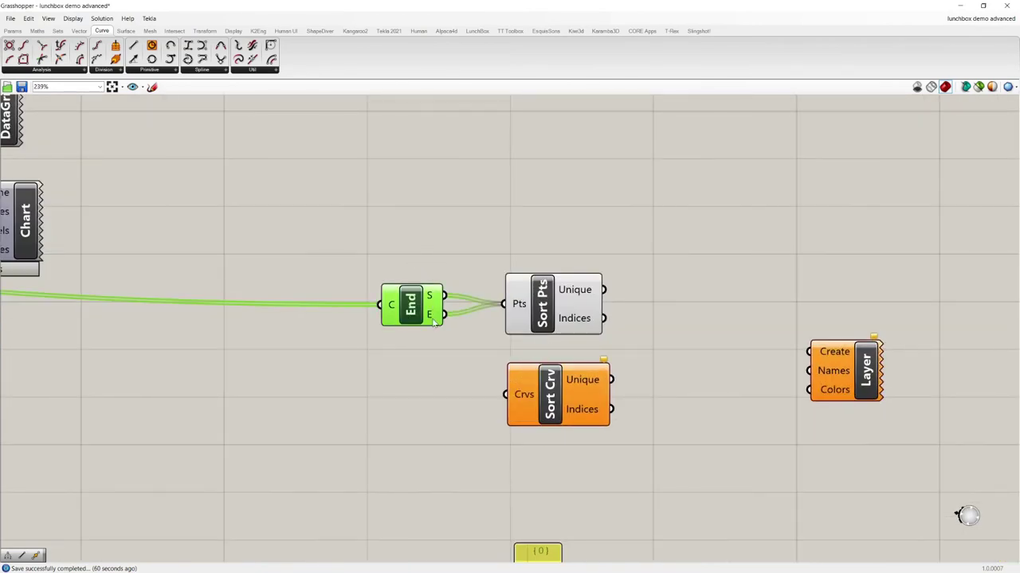
pyautogui.click(414, 245)
pyautogui.click(413, 304)
pyautogui.click(414, 257)
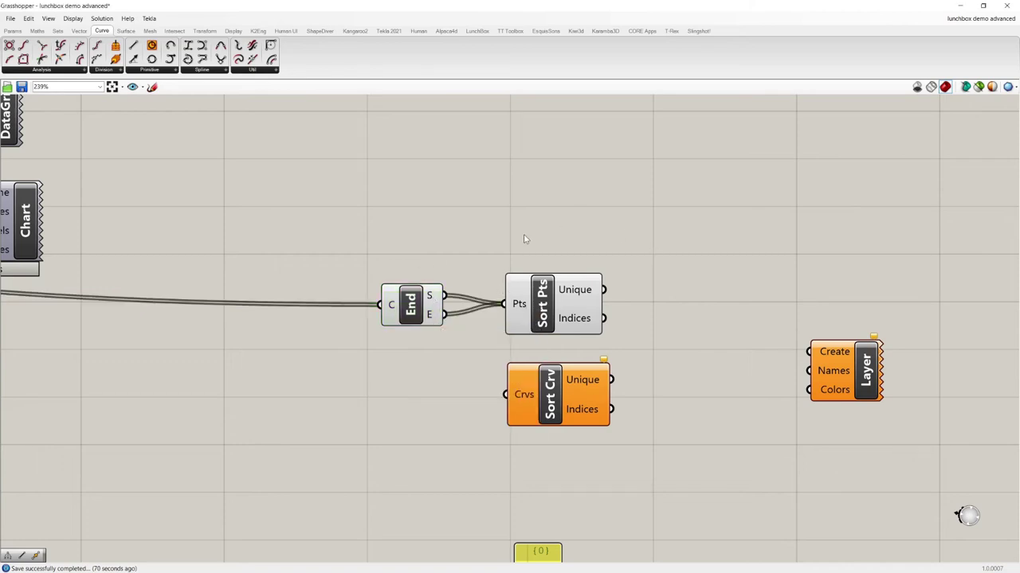
pyautogui.moveTo(519, 309)
pyautogui.click(411, 306)
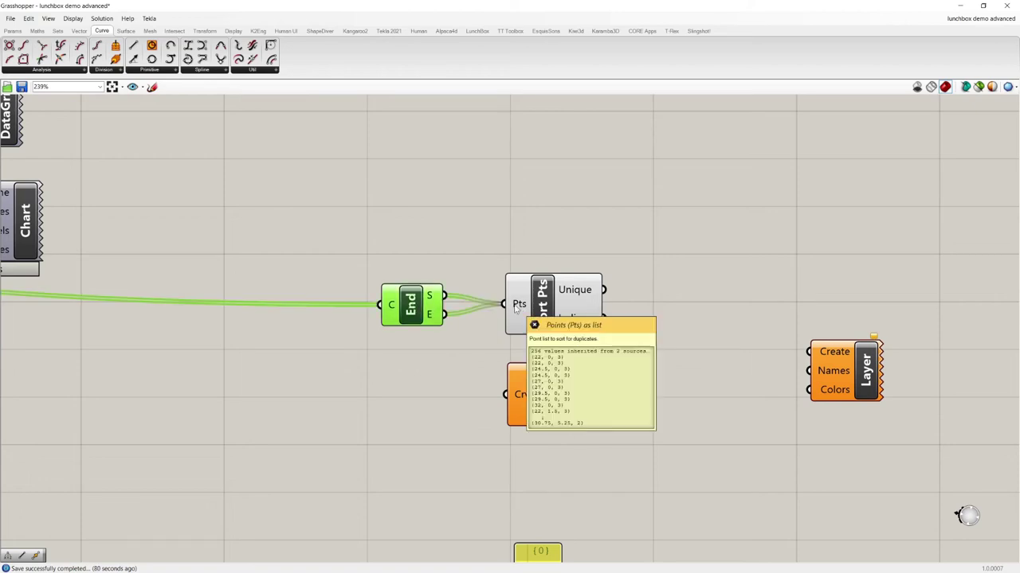
pyautogui.moveTo(571, 292)
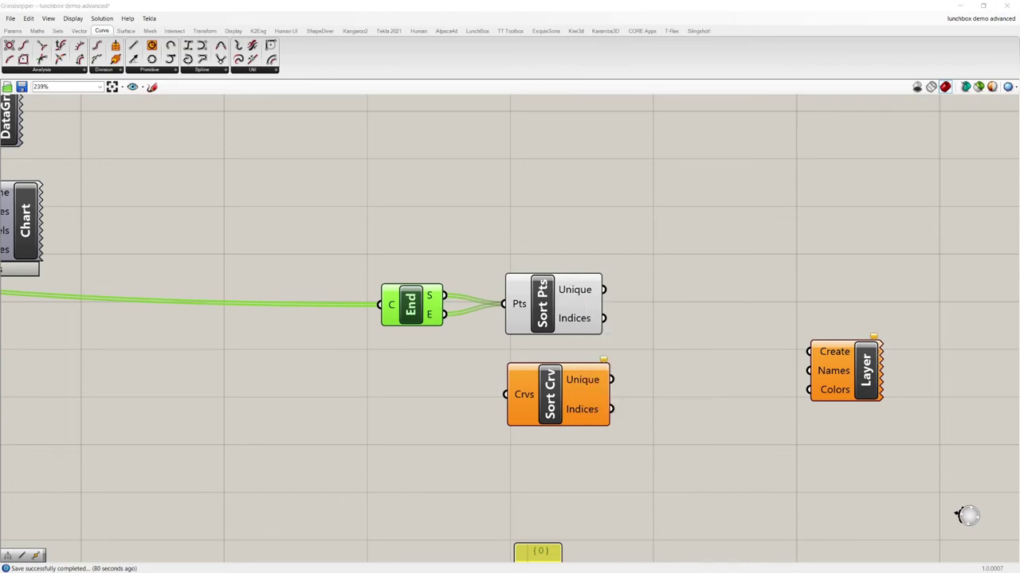
pyautogui.click(631, 252)
pyautogui.moveTo(574, 296)
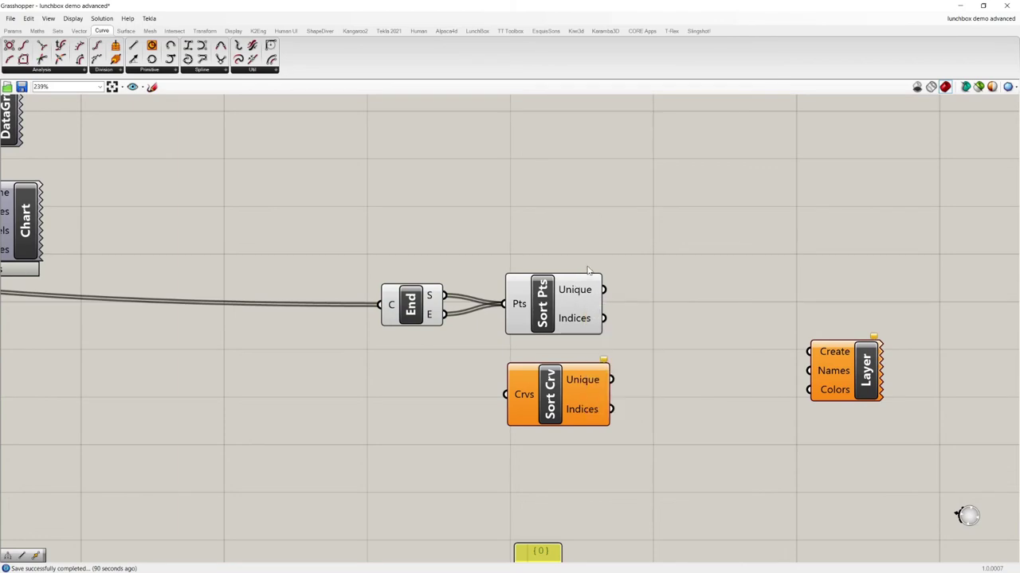
# - Move the End component slightly closer to Sort Pts and inspect the Indices and Unique outputs
pyautogui.moveTo(579, 343); pyautogui.dragTo(582, 322, button='right')
pyautogui.moveTo(413, 289); pyautogui.dragTo(422, 286)
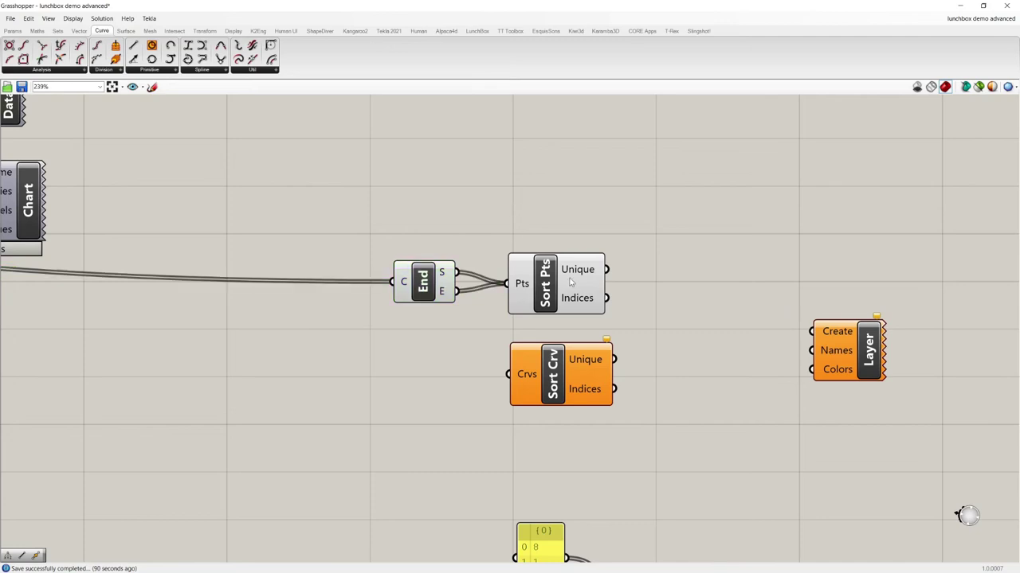
pyautogui.moveTo(586, 301)
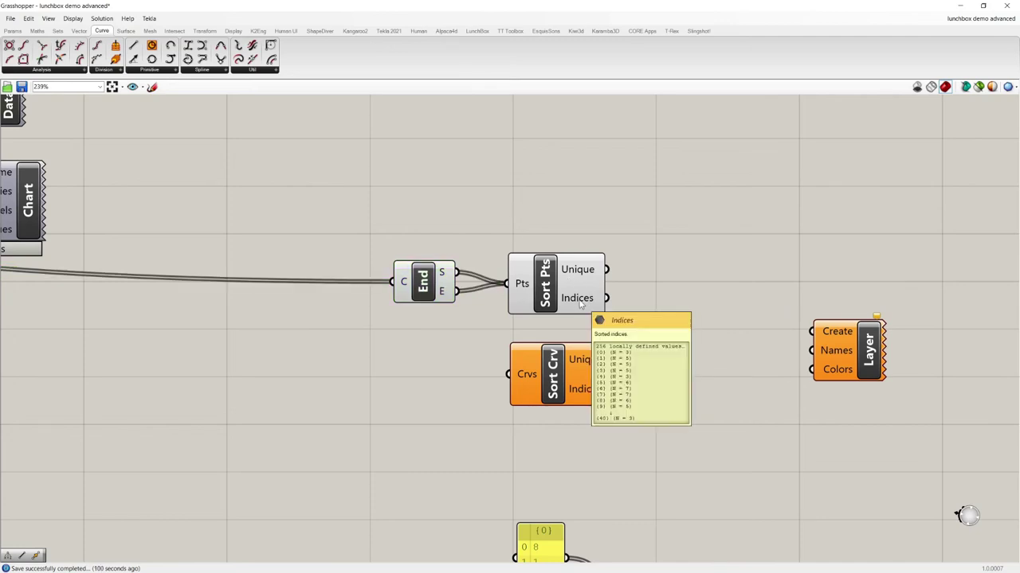
pyautogui.moveTo(583, 273)
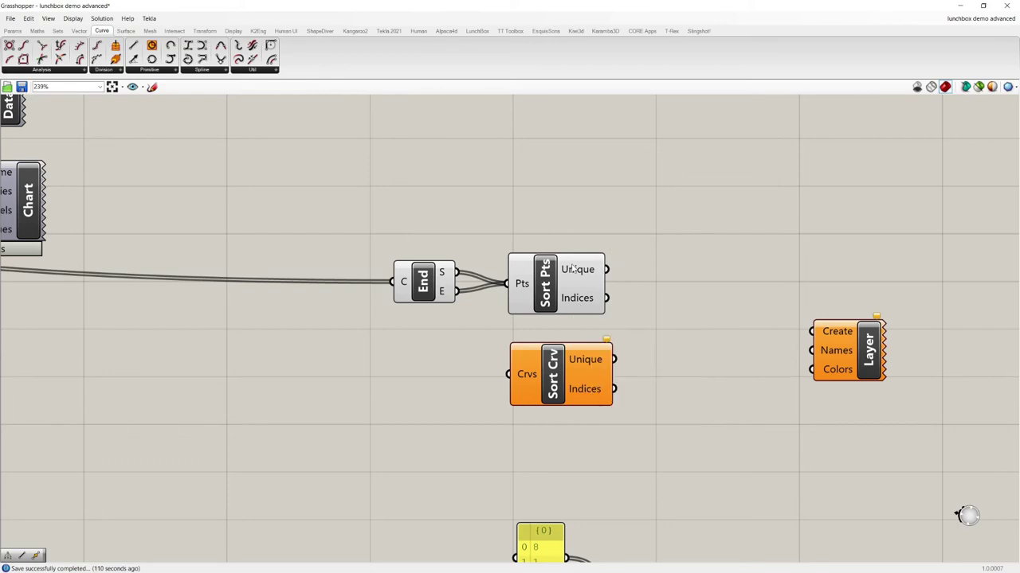
# - Nudge Sort Crv into line beneath Sort Pts, read its description and briefly check the other open window
pyautogui.moveTo(555, 380); pyautogui.dragTo(588, 347, button='right')
pyautogui.moveTo(590, 340); pyautogui.dragTo(588, 344)
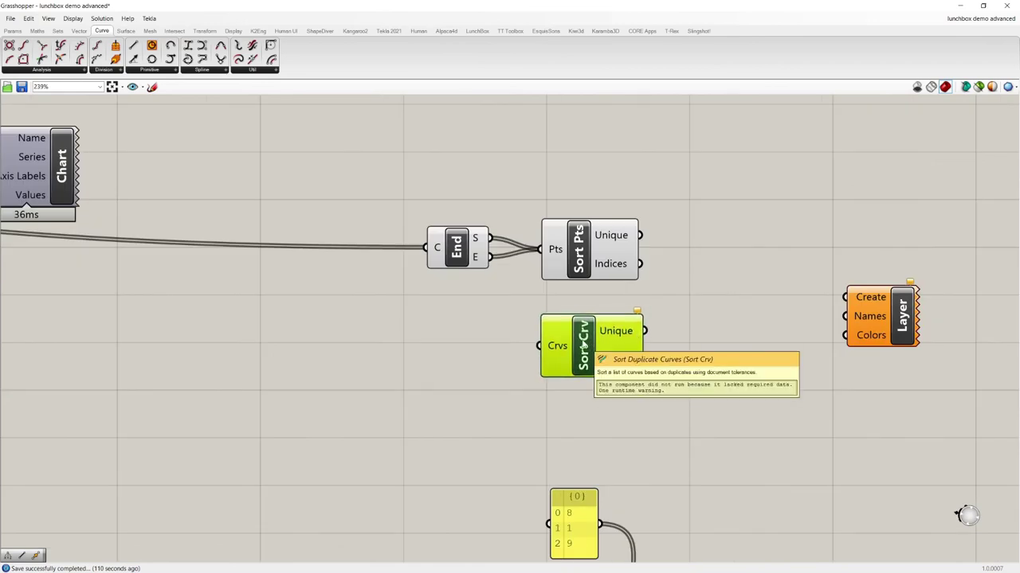
pyautogui.click(434, 327)
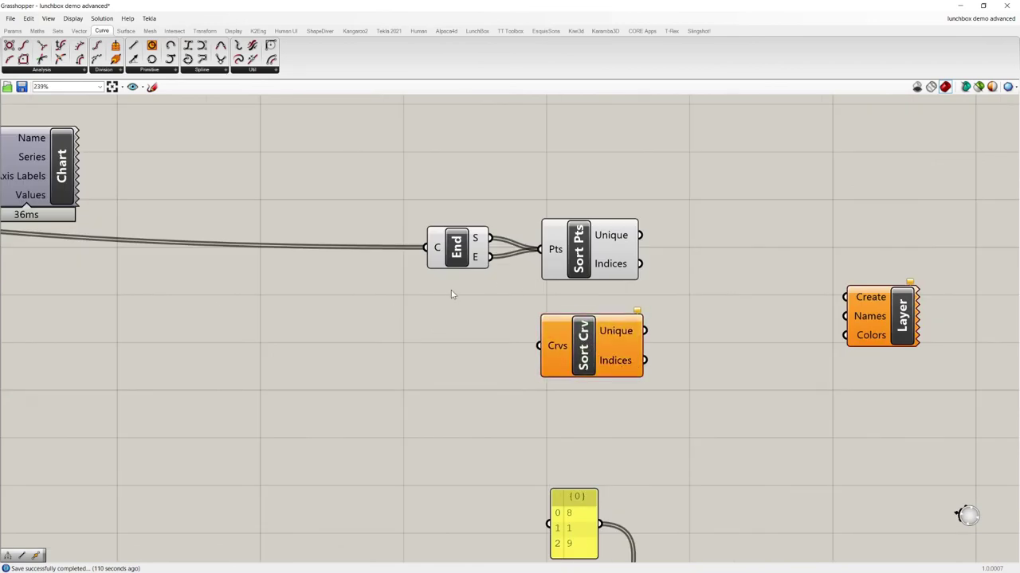
pyautogui.hotkey('alt', 'Tab')
pyautogui.click(432, 207)
pyautogui.hotkey('alt', 'Tab')
# - Inspect the Crvs input and Unique output of Sort Crv and shift the component slightly
pyautogui.click(548, 344)
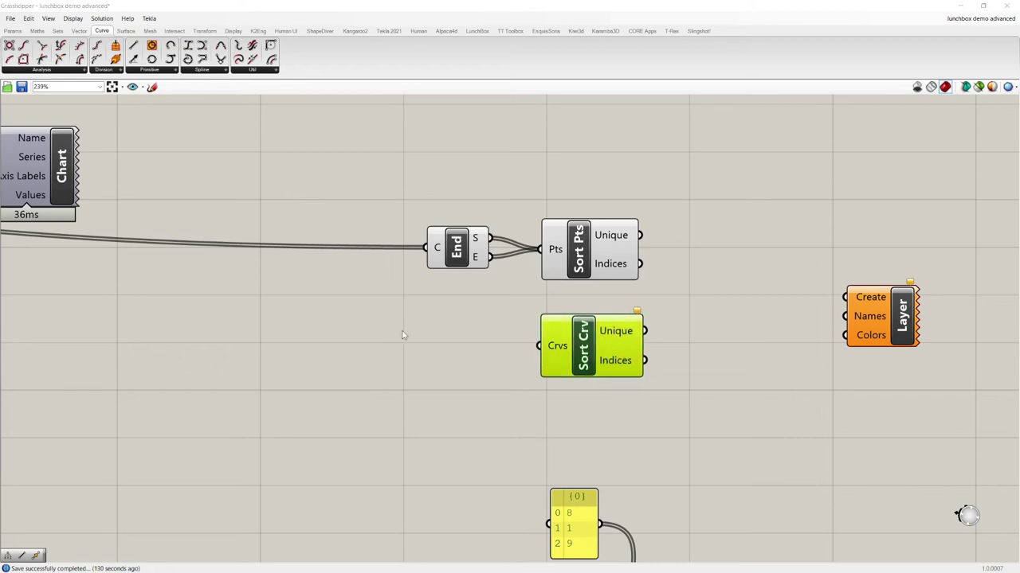
pyautogui.click(491, 288)
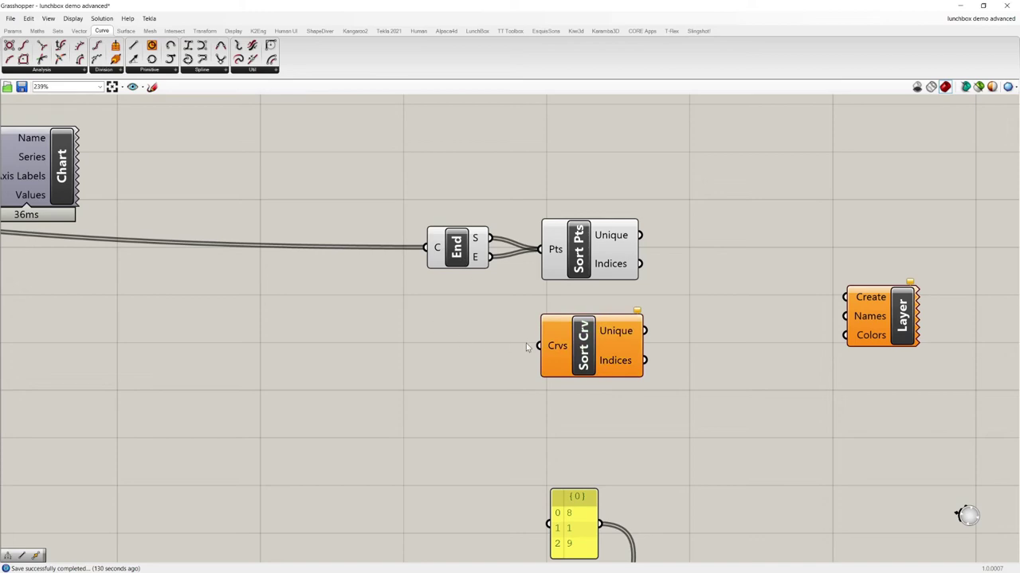
pyautogui.click(549, 344)
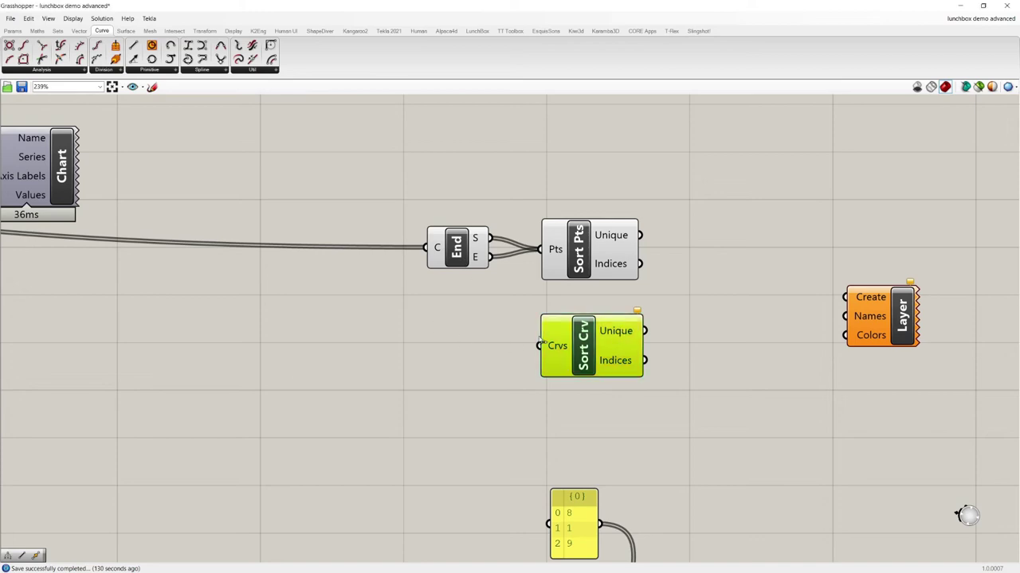
pyautogui.click(512, 371)
pyautogui.click(623, 328)
pyautogui.moveTo(584, 362); pyautogui.dragTo(582, 358)
pyautogui.click(487, 297)
# - Move the Layer component slightly up on the canvas and select it
pyautogui.scroll(-3, 488, 297)
pyautogui.scroll(3, 669, 328)
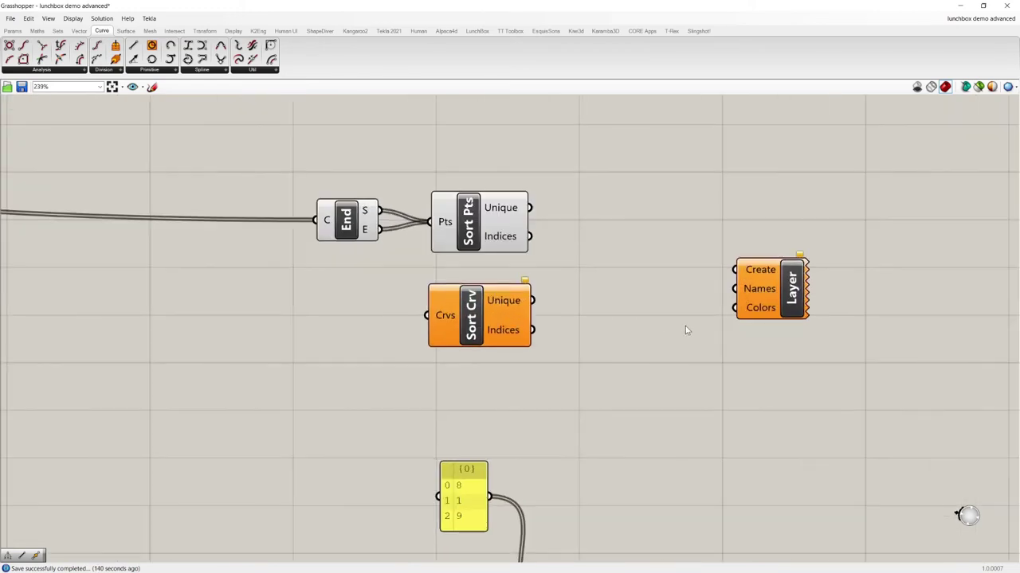
pyautogui.scroll(-1, 377, 239)
pyautogui.scroll(3, 773, 224)
pyautogui.scroll(2, 771, 233)
pyautogui.moveTo(642, 353); pyautogui.dragTo(678, 318)
pyautogui.scroll(-4, 675, 321)
pyautogui.click(706, 307)
pyautogui.click(750, 304)
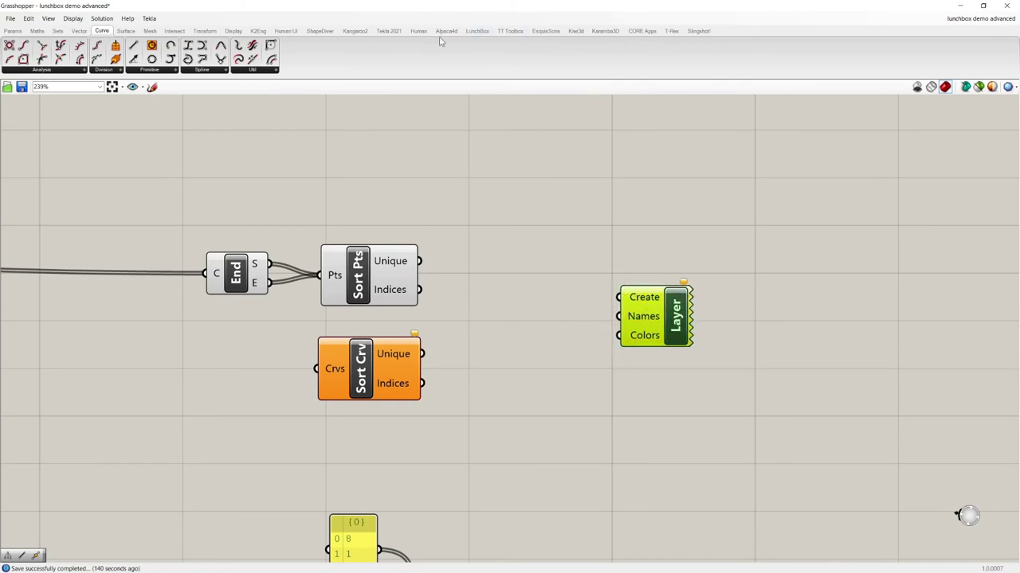
# - Look through LunchBox's Workflow components, including Create Layers, Layer Information and Layer Reference
pyautogui.click(477, 30)
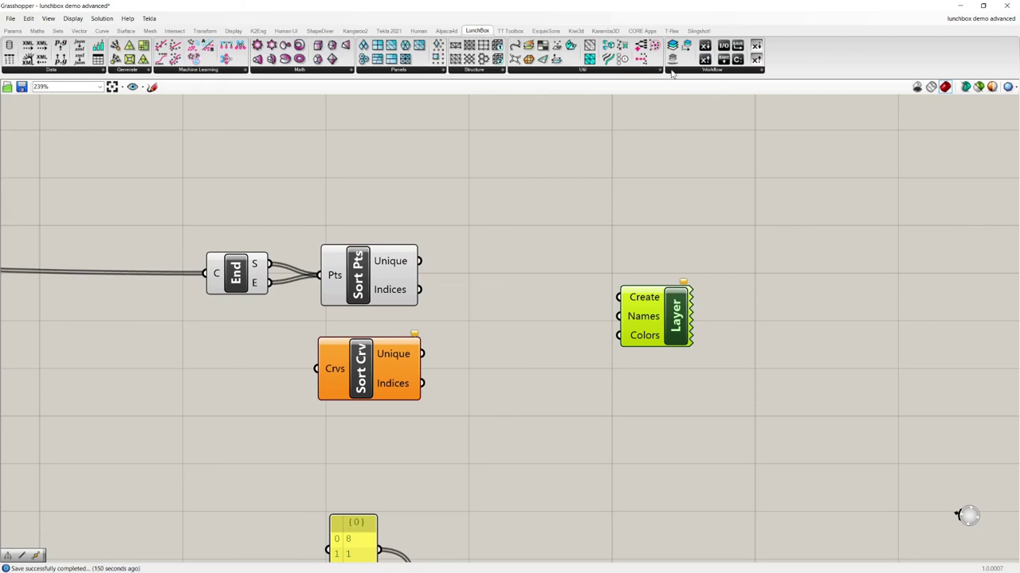
pyautogui.click(672, 71)
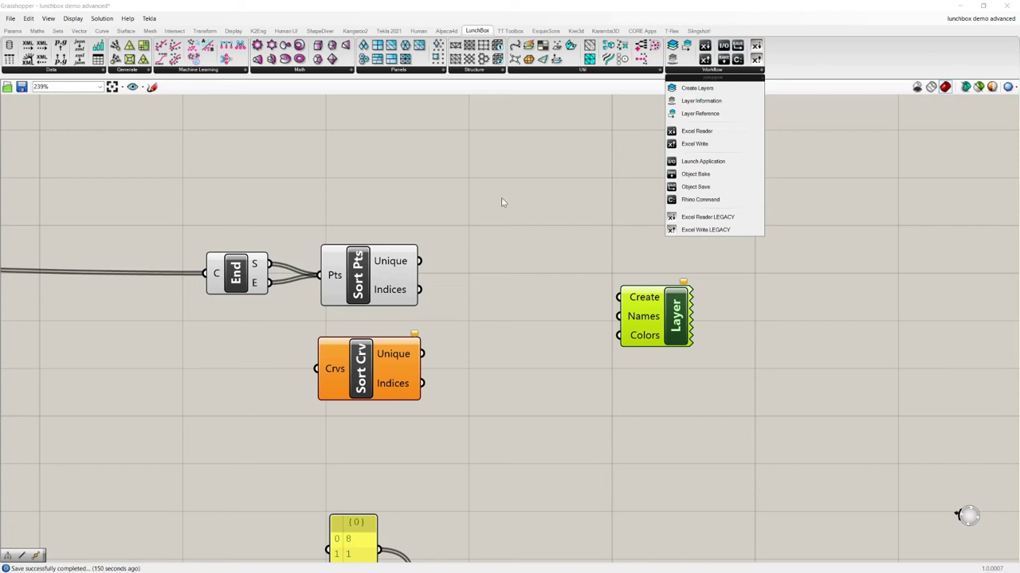
pyautogui.click(549, 269)
# - Move the Layer component a little closer to Sort Pts and level with it
pyautogui.click(677, 327)
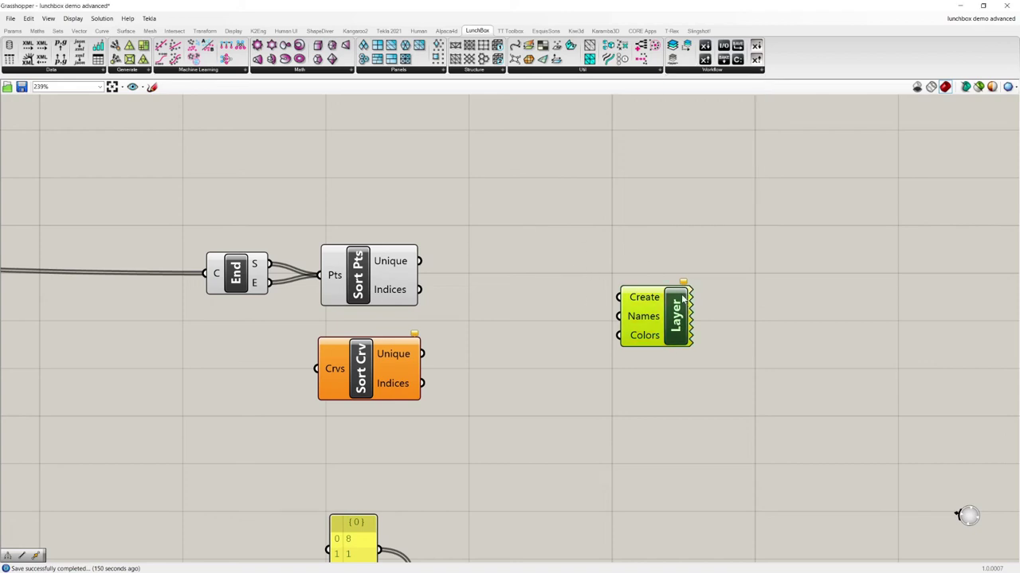
pyautogui.moveTo(680, 318); pyautogui.dragTo(669, 299)
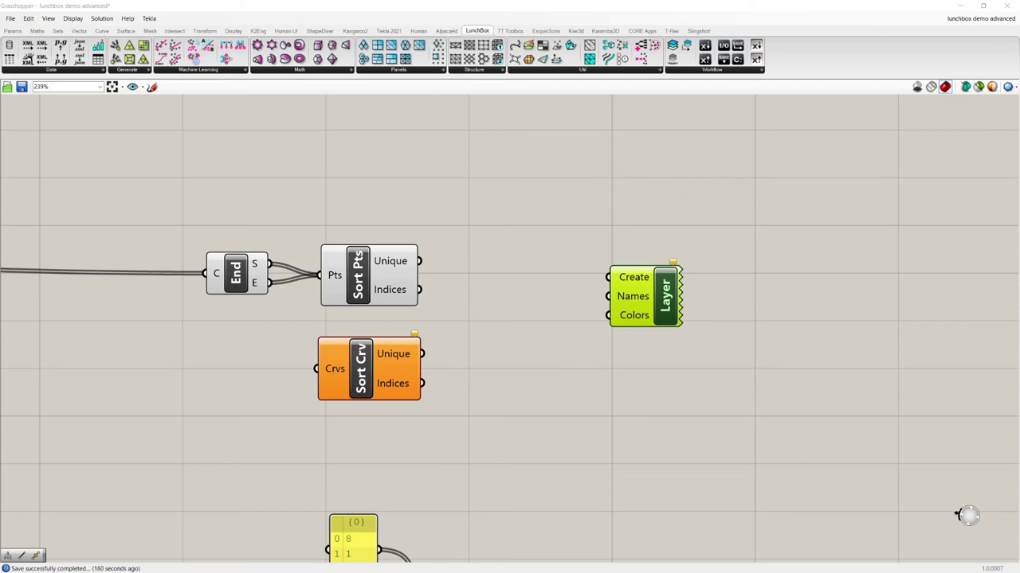
pyautogui.click(520, 262)
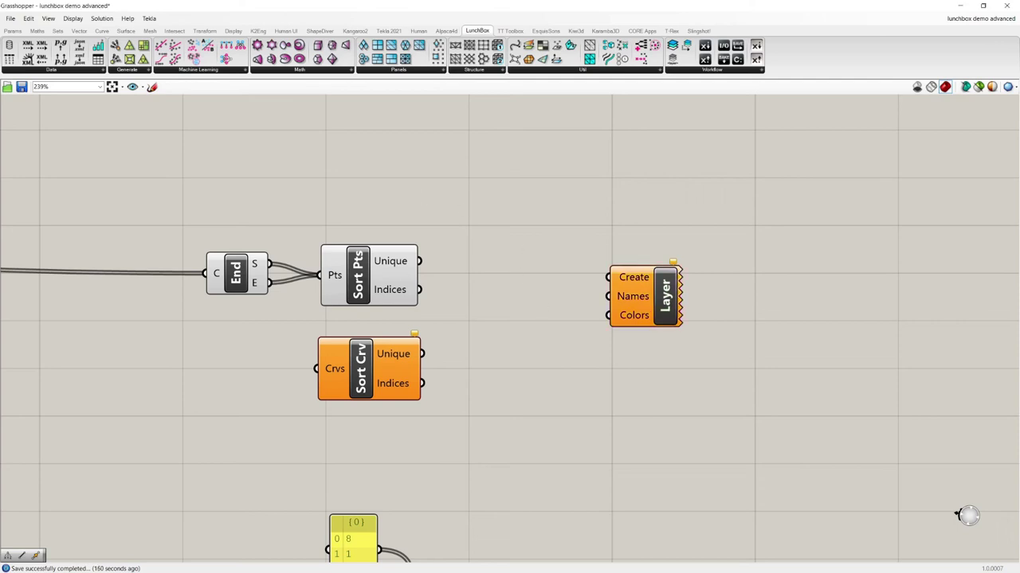
# - Examine the LineReg component and the three panels feeding its Test, Inputs and Output parameters
pyautogui.scroll(-1, 625, 239)
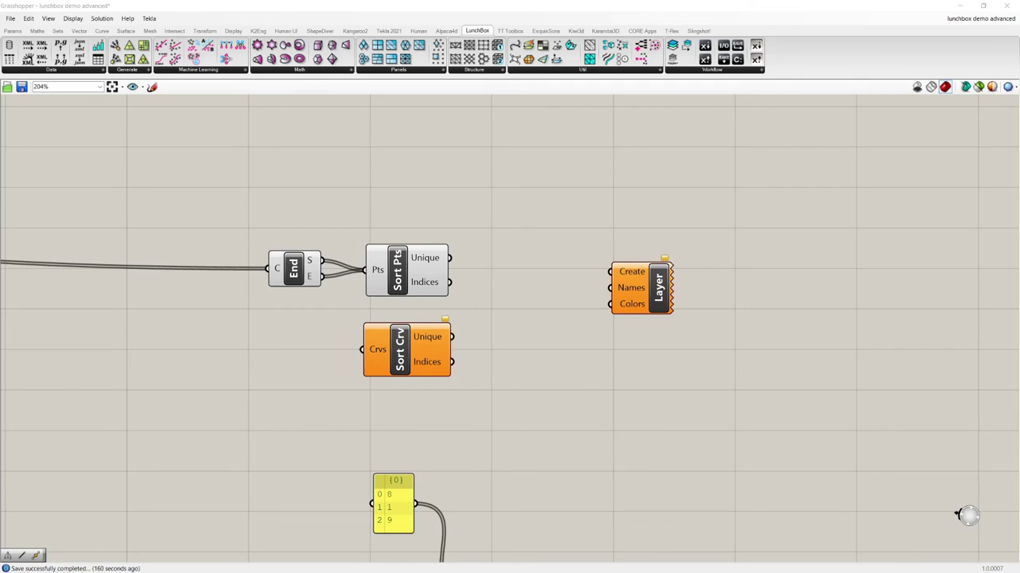
pyautogui.scroll(-3, 658, 246)
pyautogui.scroll(4, 605, 423)
pyautogui.scroll(-4, 511, 230)
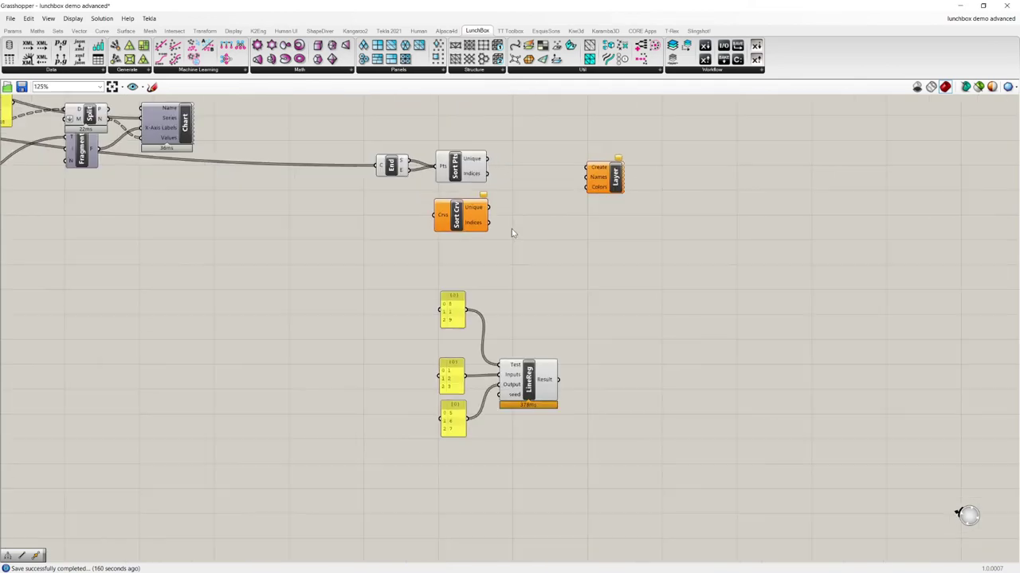
pyautogui.scroll(2, 503, 313)
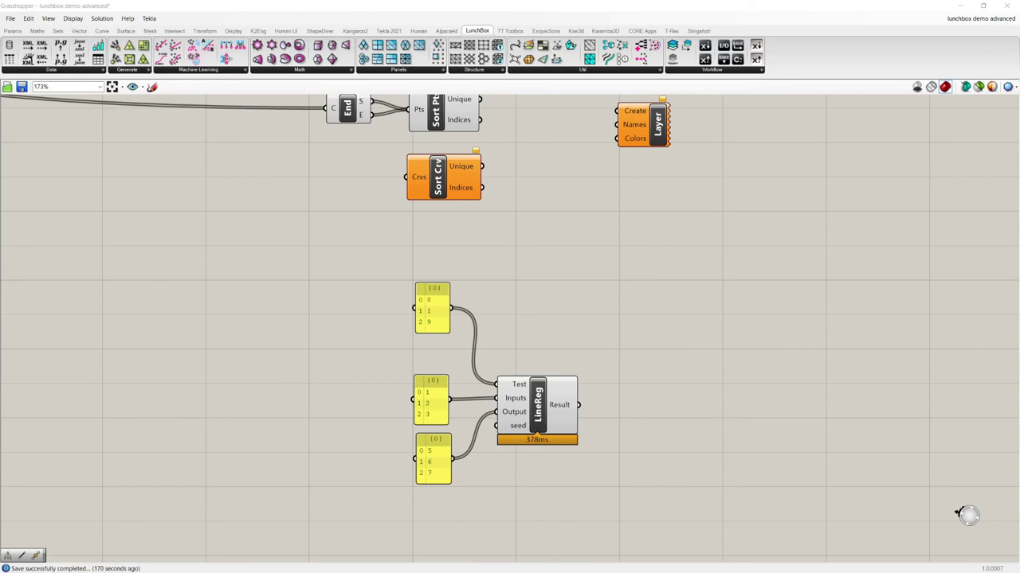
pyautogui.scroll(-2, 613, 302)
pyautogui.scroll(3, 458, 223)
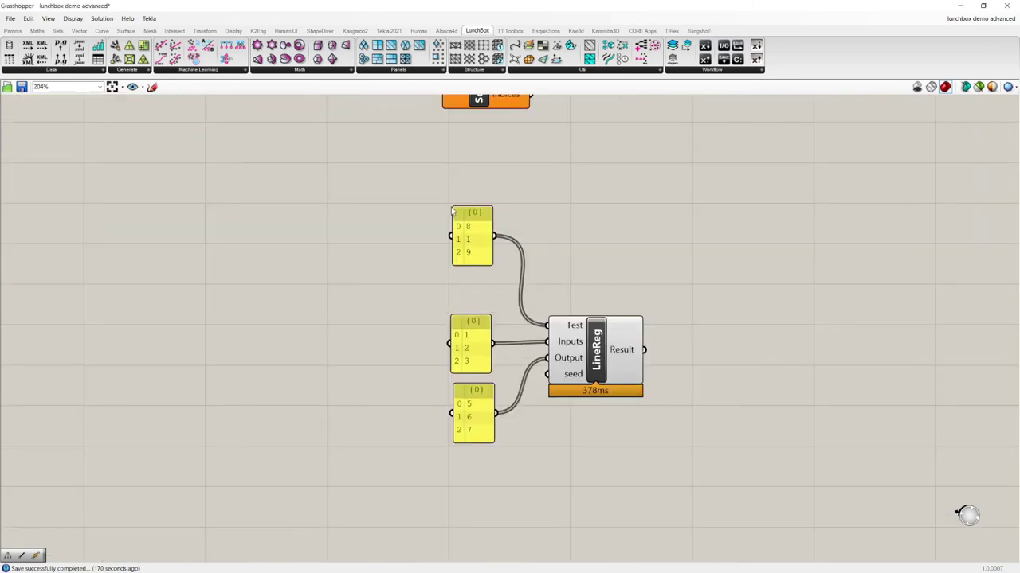
pyautogui.click(474, 252)
pyautogui.click(585, 228)
pyautogui.scroll(-3, 535, 318)
pyautogui.scroll(2, 501, 271)
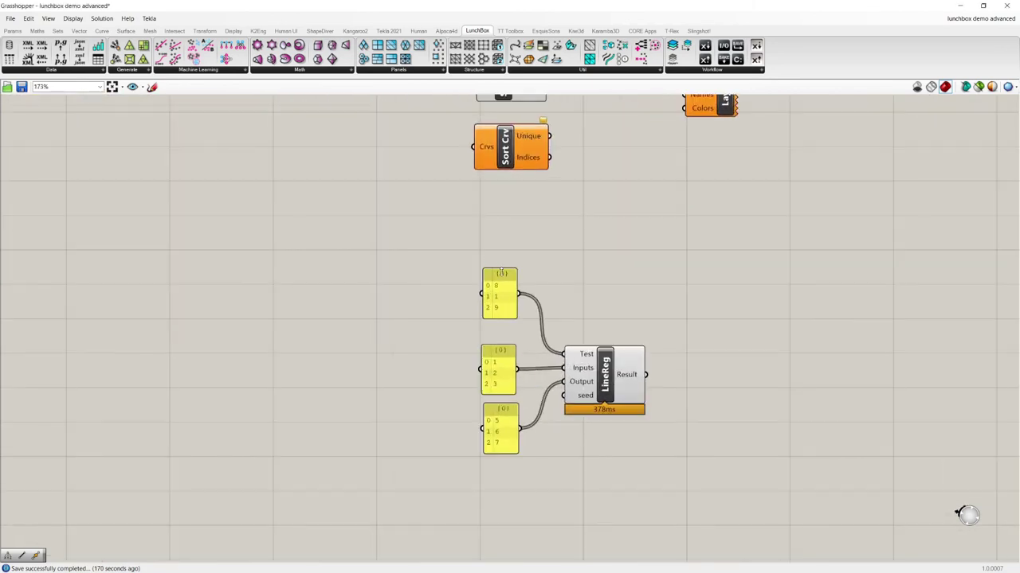
pyautogui.scroll(3, 665, 444)
pyautogui.scroll(-4, 507, 376)
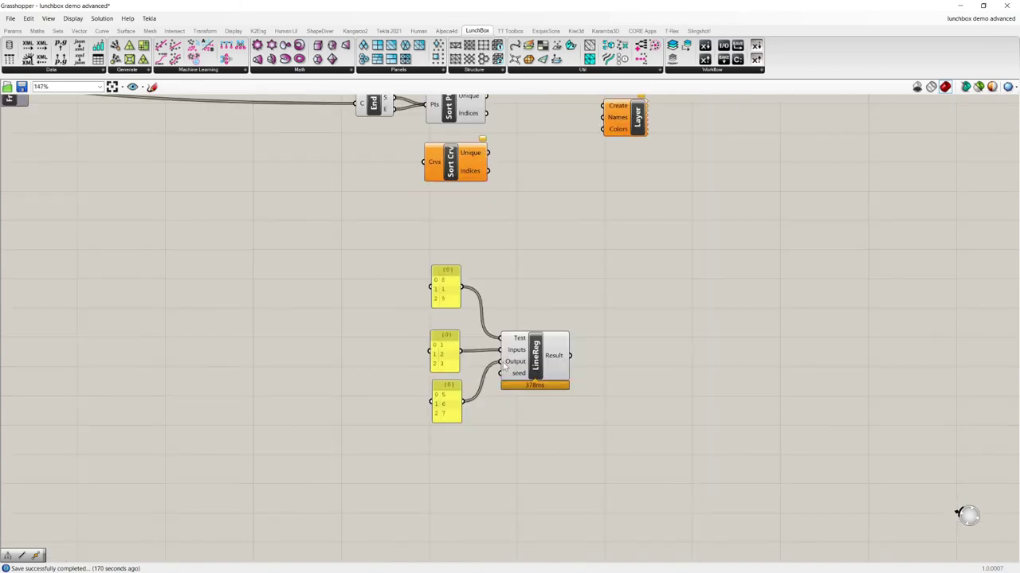
pyautogui.scroll(3, 480, 325)
# - Move the panel feeding Test slightly up and align the panel feeding Output beneath the Inputs panel
pyautogui.moveTo(424, 263); pyautogui.dragTo(423, 249)
pyautogui.click(377, 257)
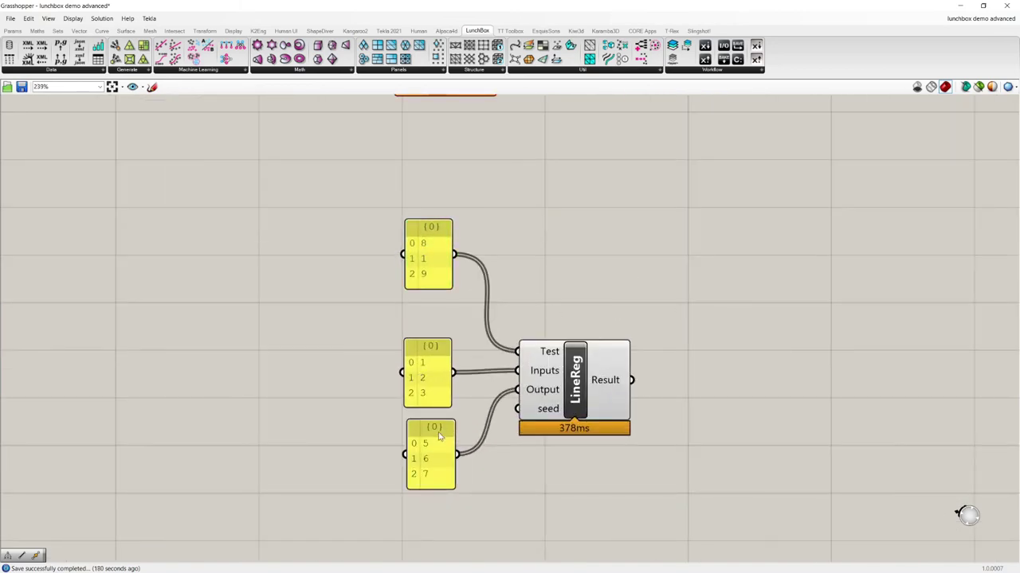
pyautogui.moveTo(440, 438); pyautogui.dragTo(431, 443)
pyautogui.click(548, 295)
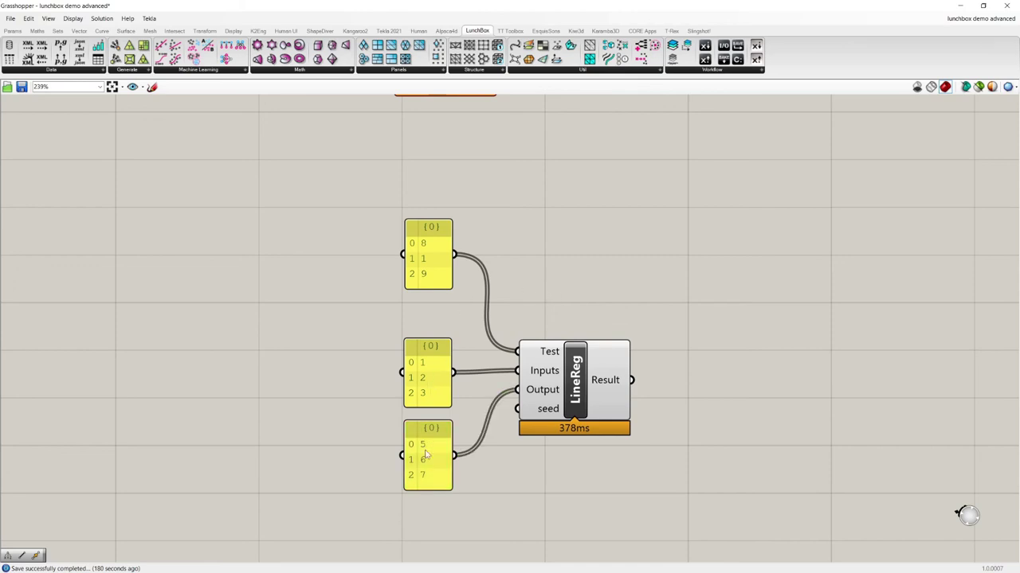
# - Move the Inputs panel up level with its LineReg parameter and place the Output panel closely beneath it
pyautogui.moveTo(425, 396); pyautogui.dragTo(422, 389)
pyautogui.moveTo(422, 442); pyautogui.dragTo(422, 435)
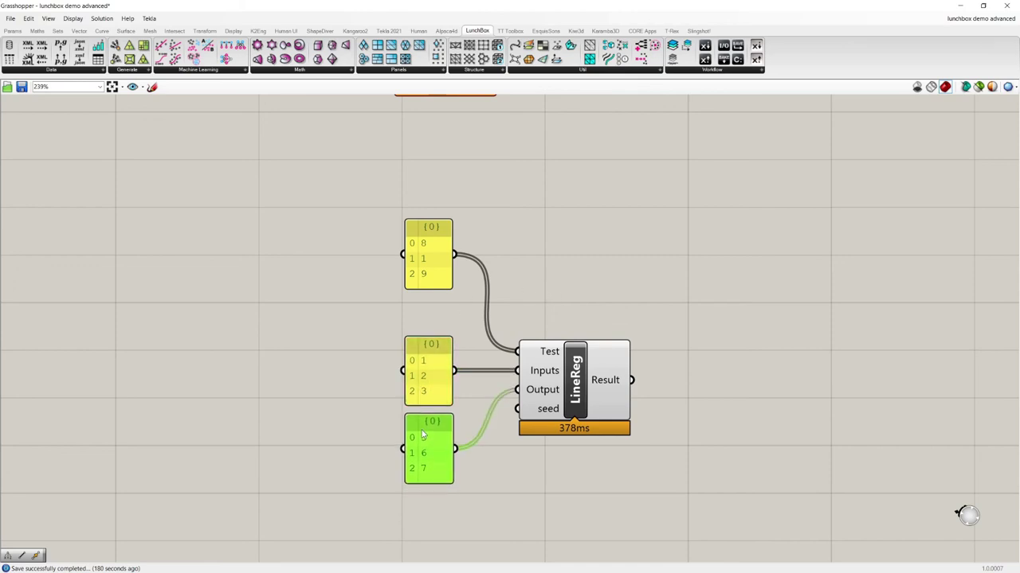
pyautogui.click(395, 412)
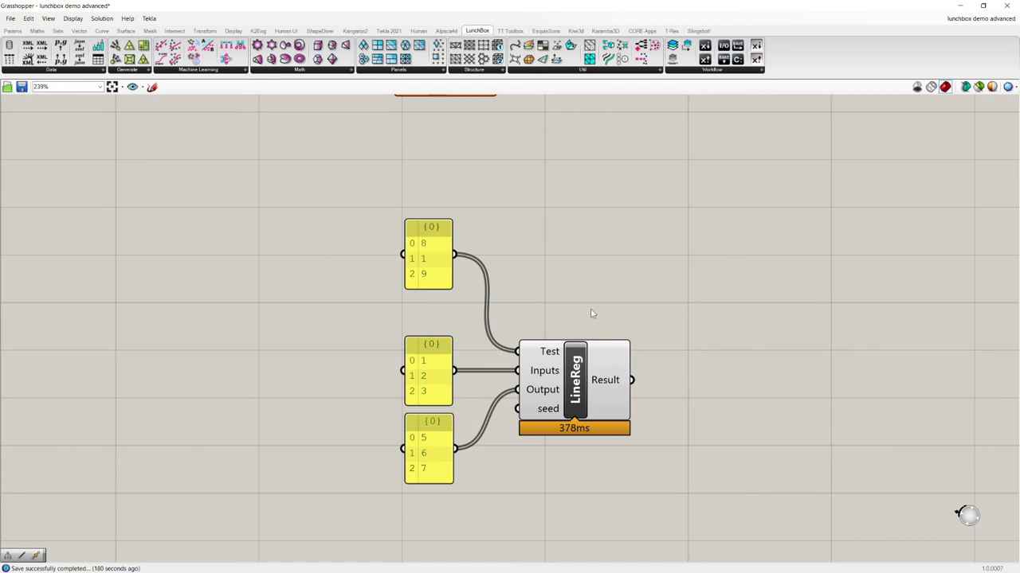
pyautogui.moveTo(432, 257); pyautogui.dragTo(432, 254)
pyautogui.click(336, 212)
# - Look through LunchBox's Machine Learning components, including the regression, clustering, classification and neural network tools
pyautogui.moveTo(280, 161); pyautogui.dragTo(744, 528)
pyautogui.click(690, 368)
pyautogui.scroll(-3, 610, 271)
pyautogui.scroll(3, 614, 279)
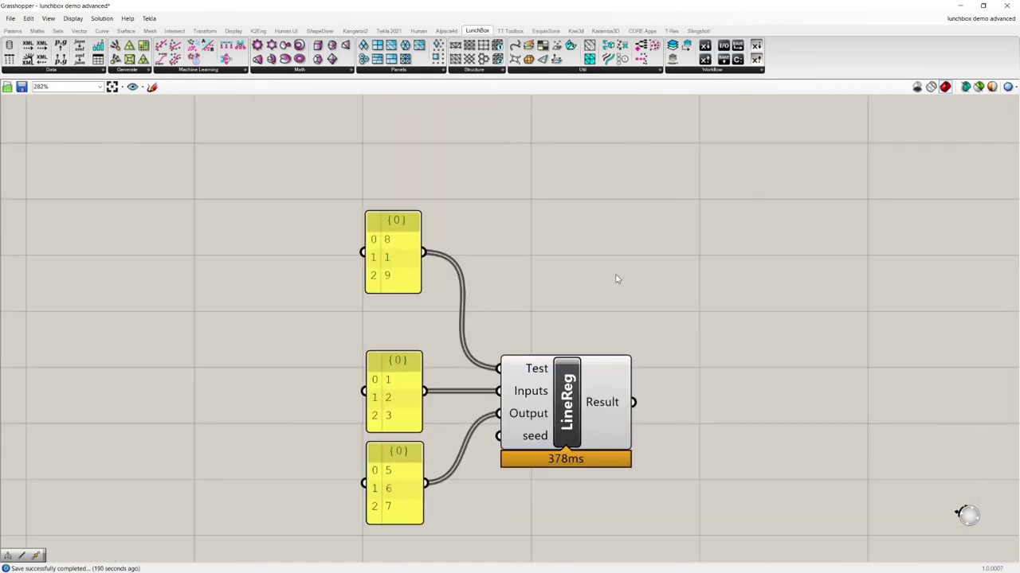
pyautogui.scroll(-1, 514, 281)
pyautogui.scroll(1, 519, 282)
pyautogui.scroll(-2, 355, 311)
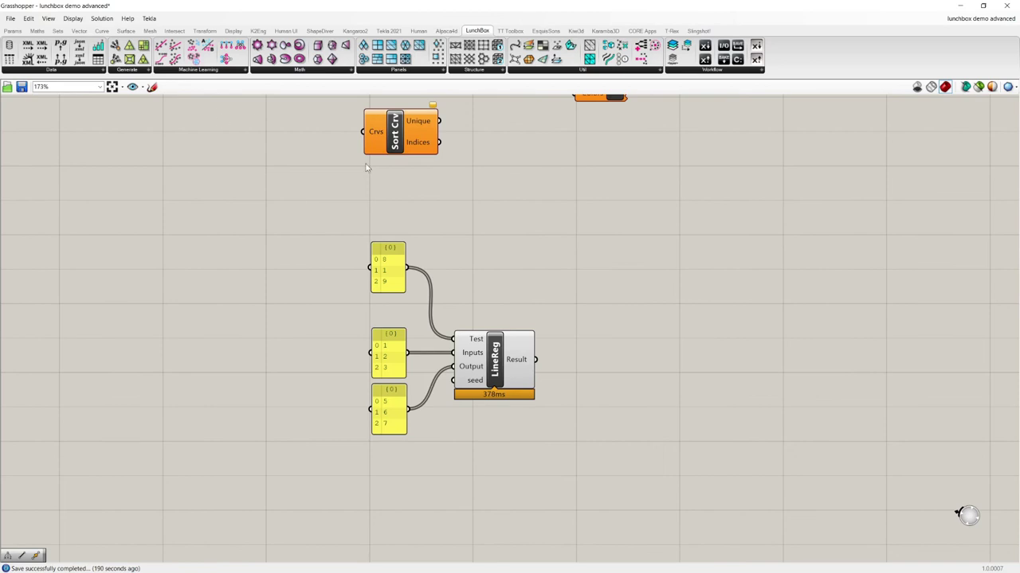
pyautogui.click(202, 71)
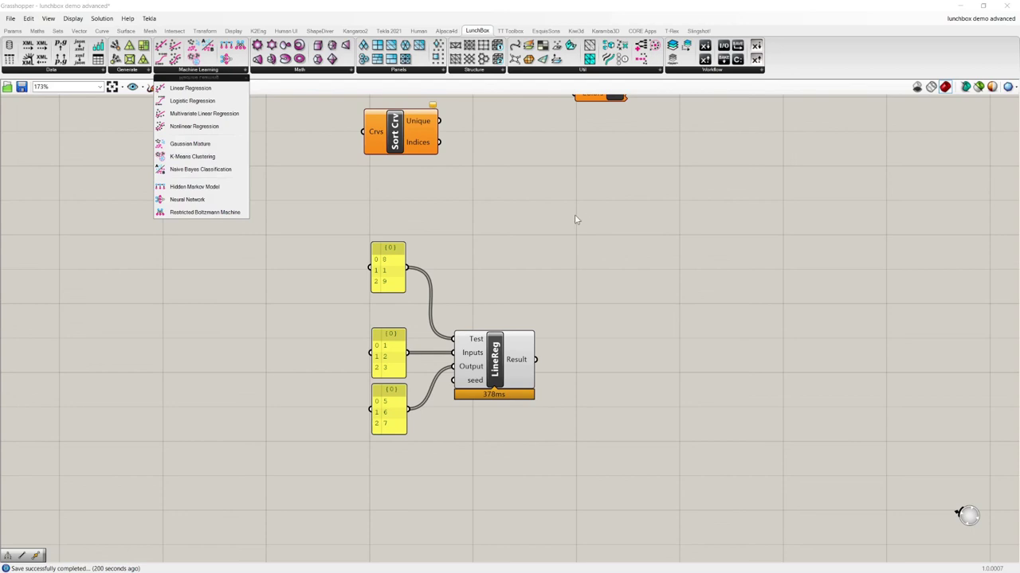
# - Examine the LineReg component and how the Inputs and Output panels supply its training values
pyautogui.click(505, 367)
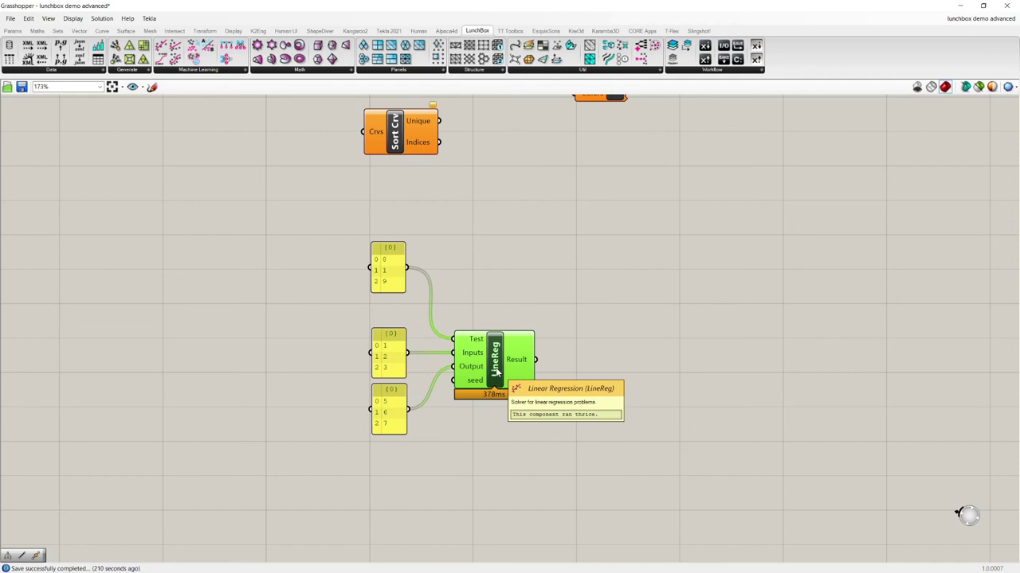
pyautogui.click(484, 293)
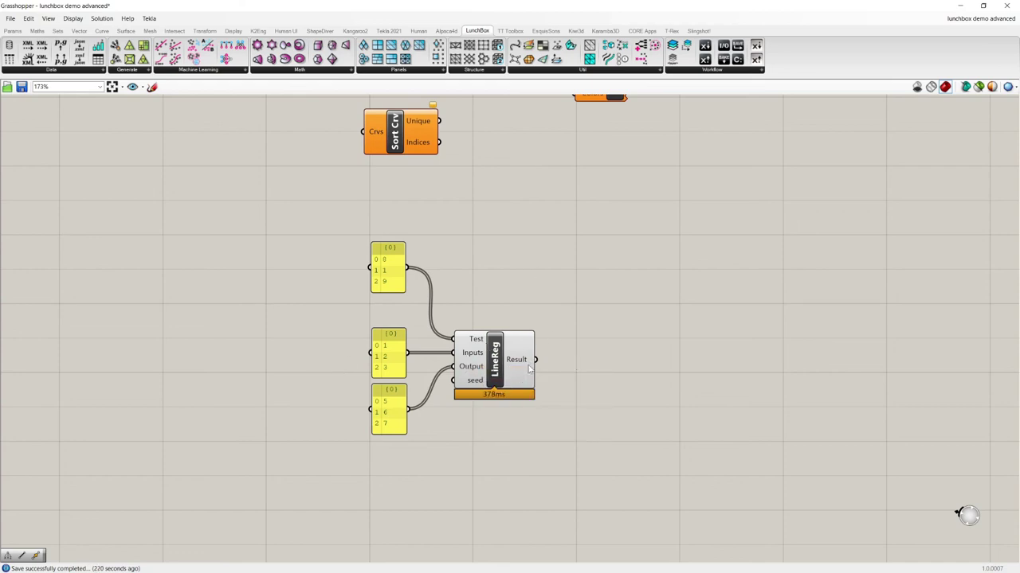
pyautogui.click(494, 363)
pyautogui.click(538, 313)
pyautogui.click(500, 354)
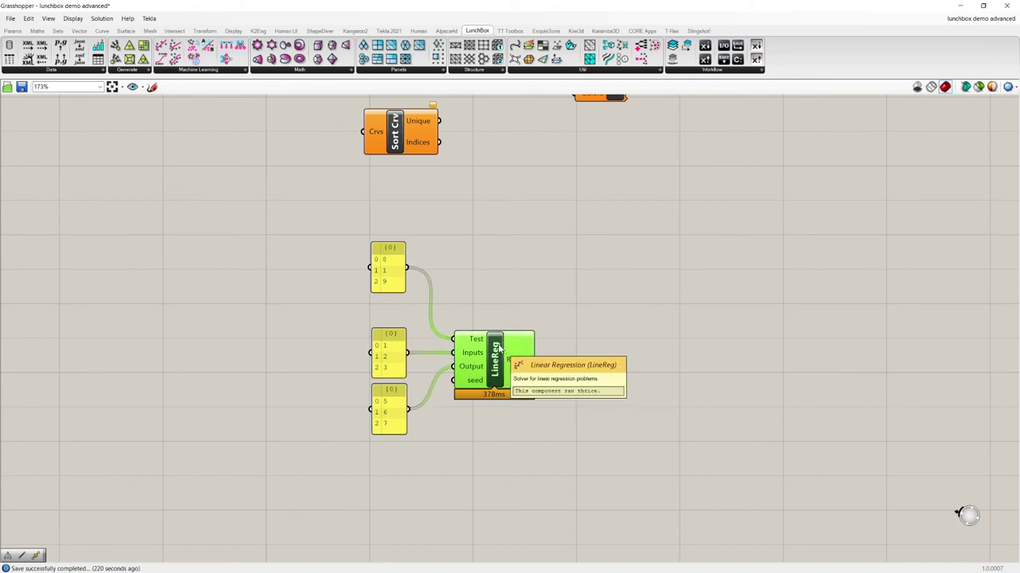
pyautogui.click(478, 275)
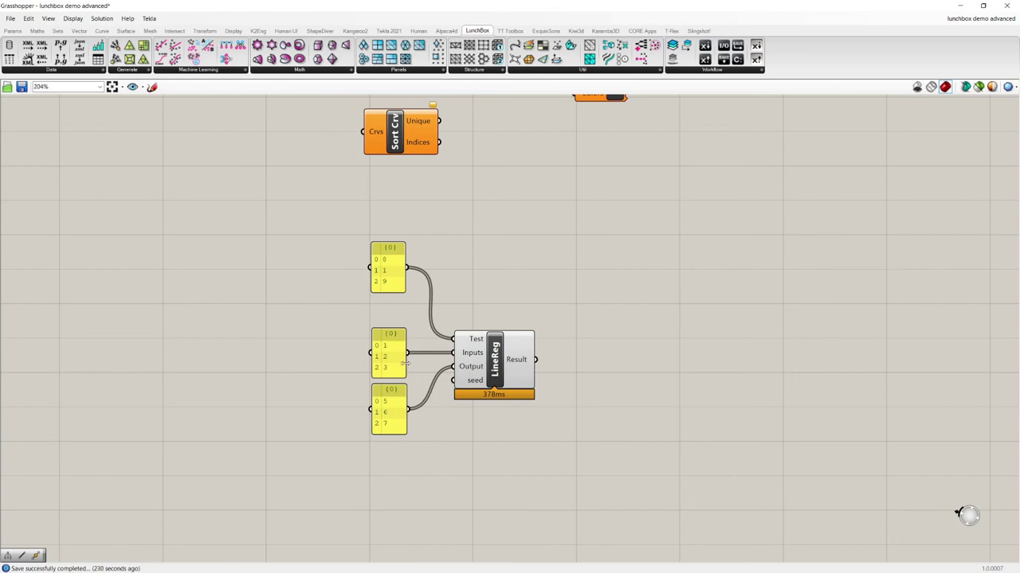
pyautogui.scroll(2, 403, 364)
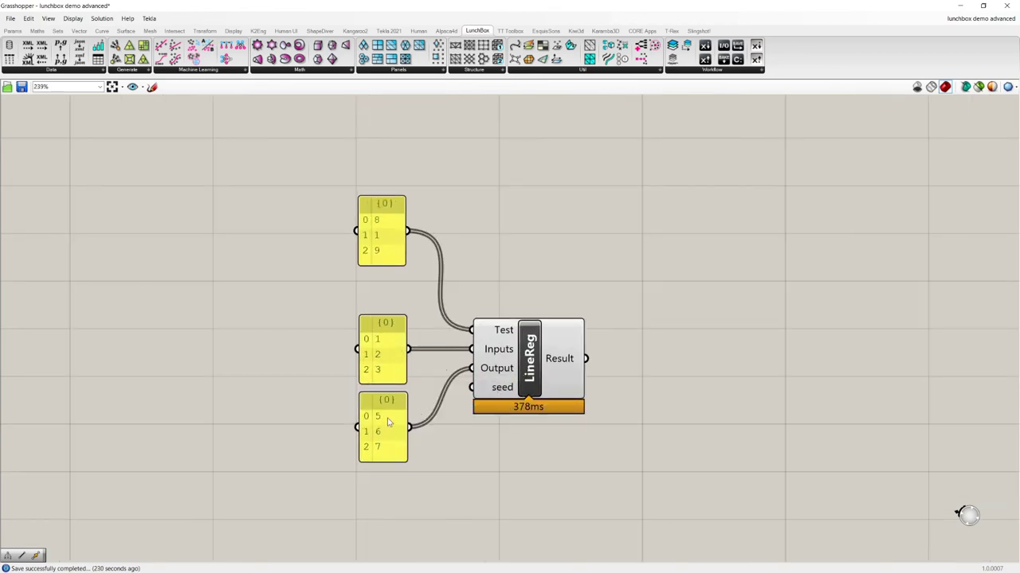
pyautogui.click(564, 354)
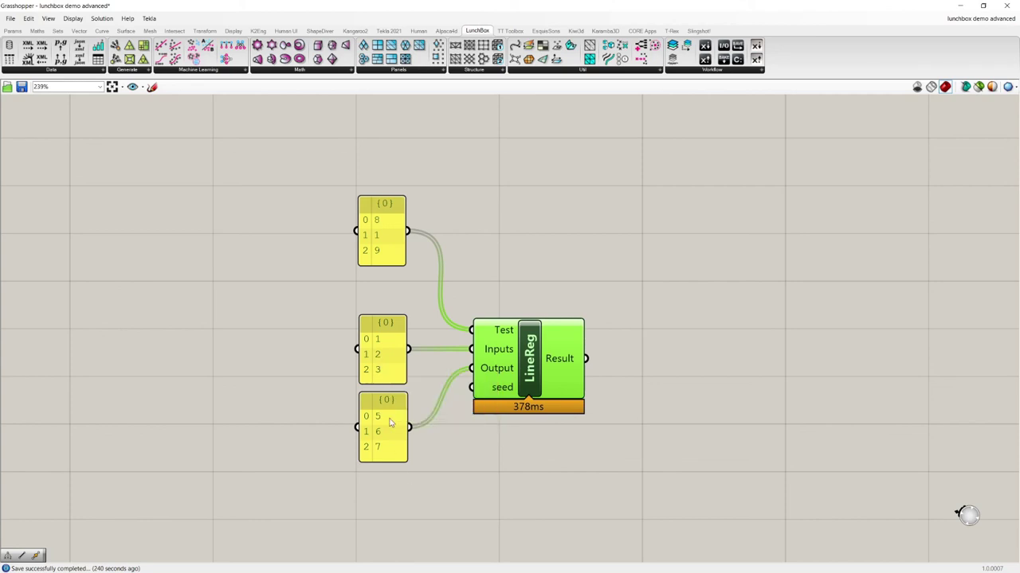
pyautogui.click(611, 283)
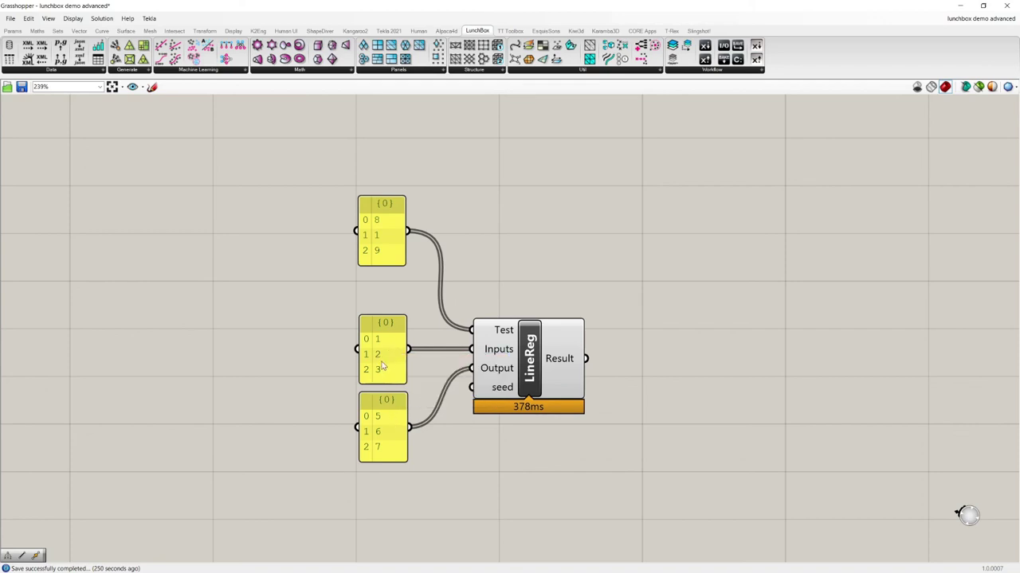
pyautogui.click(543, 361)
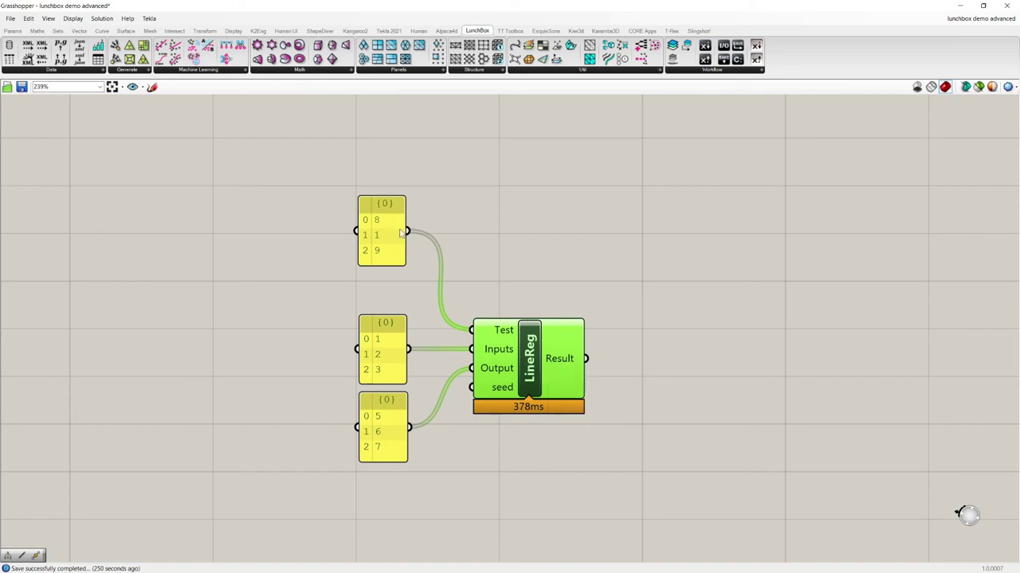
# - Move the Test panel slightly up and inspect the predicted values of LineReg's Result output
pyautogui.moveTo(384, 236); pyautogui.dragTo(375, 237)
pyautogui.write('9')
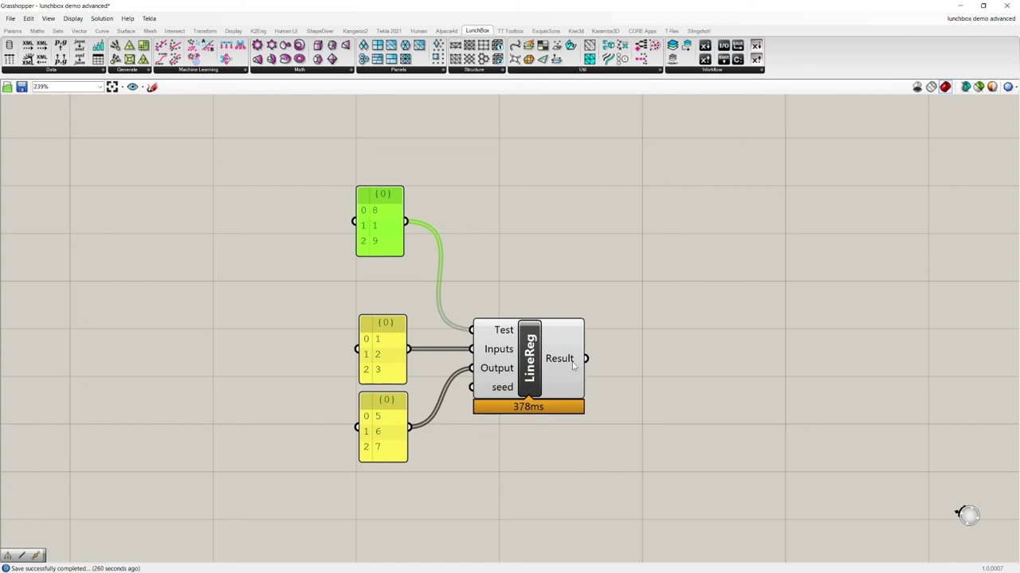
pyautogui.moveTo(575, 363)
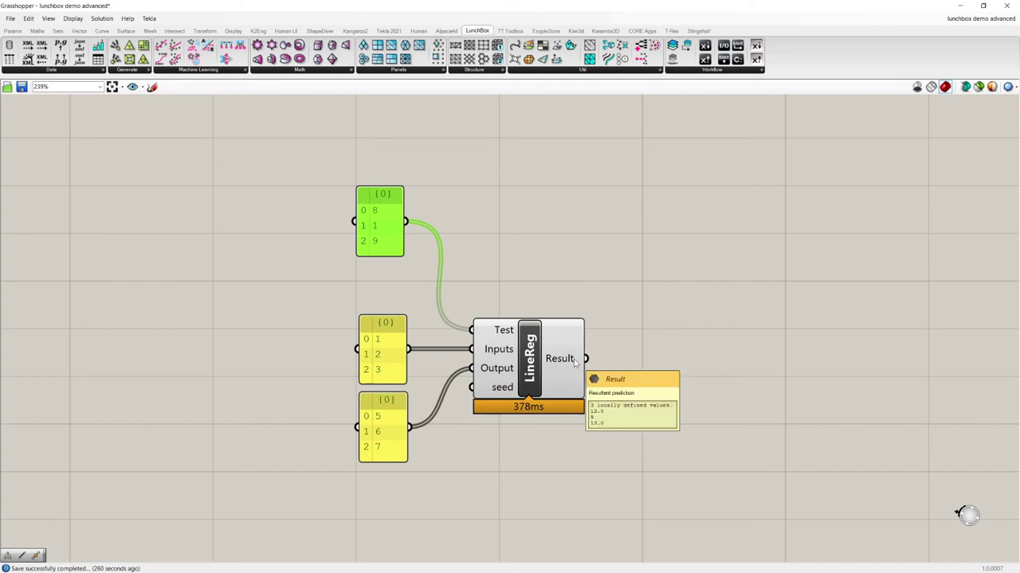
pyautogui.click(587, 292)
pyautogui.click(521, 374)
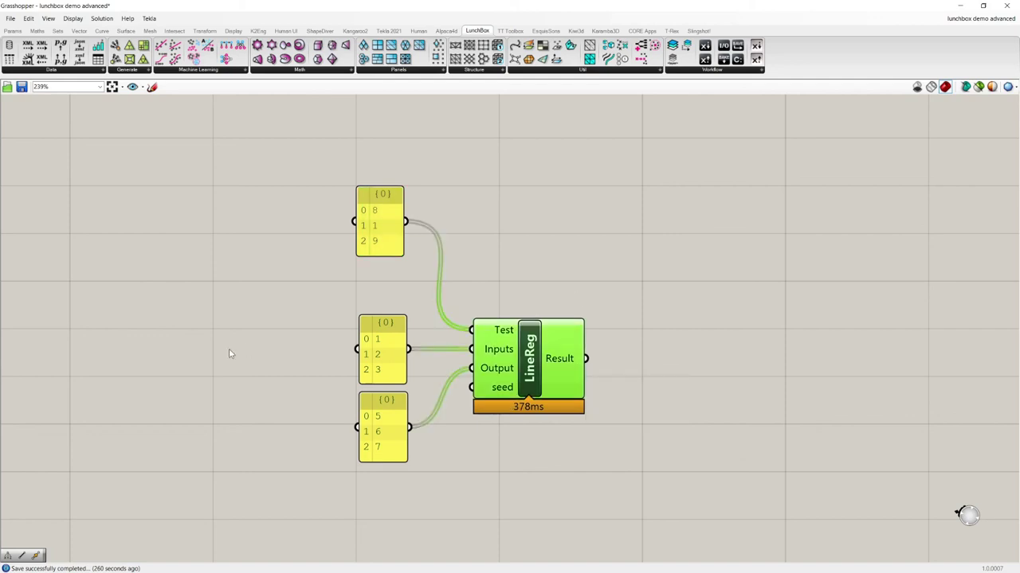
pyautogui.moveTo(511, 271); pyautogui.dragTo(518, 328, button='right')
pyautogui.scroll(-2, 518, 328)
pyautogui.scroll(2, 517, 325)
pyautogui.click(520, 285)
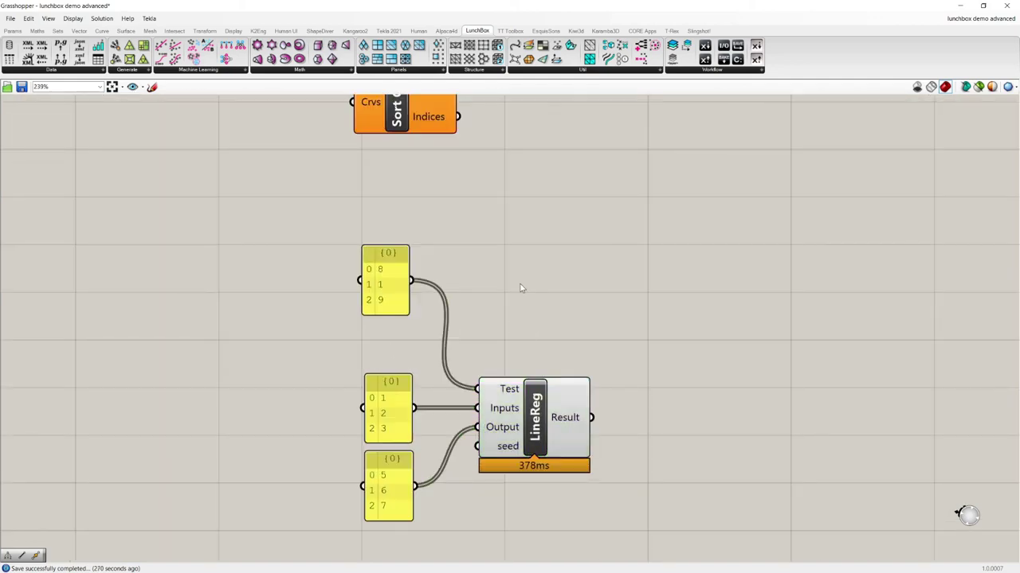
pyautogui.scroll(-1, 535, 310)
pyautogui.scroll(-2, 536, 309)
pyautogui.scroll(2, 550, 408)
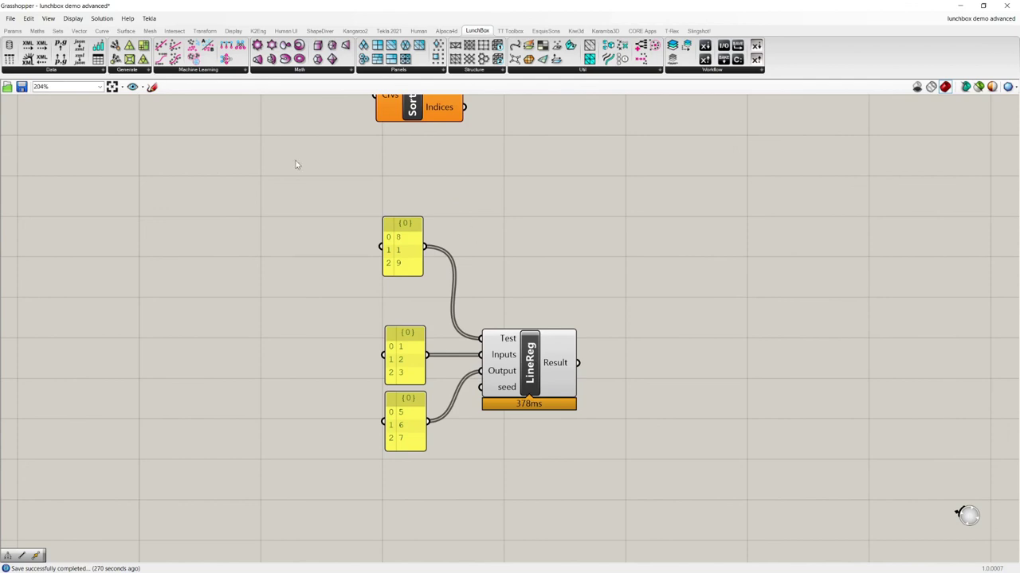
pyautogui.scroll(-2, 506, 298)
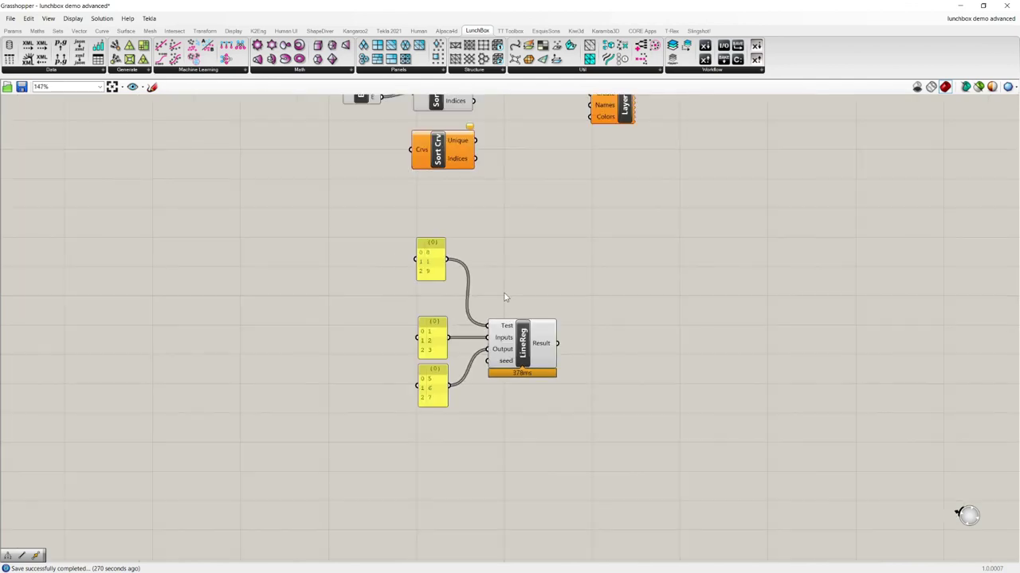
pyautogui.scroll(3, 519, 366)
pyautogui.scroll(-1, 398, 338)
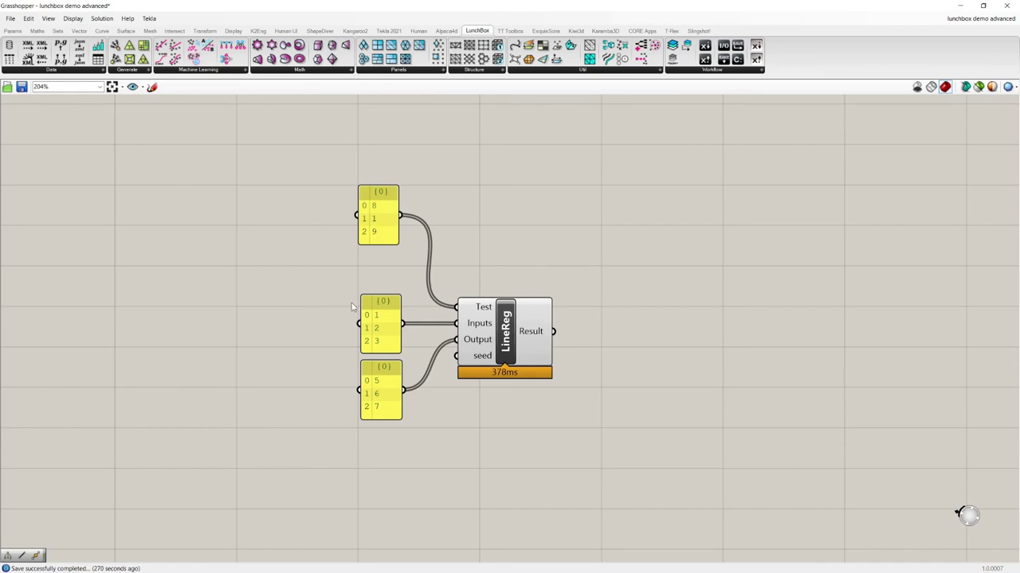
pyautogui.click(380, 328)
pyautogui.click(243, 300)
# - Review LunchBox's component groups from Data, Generate, Machine Learning and Math to Panels, Structure, Util and Workflow
pyautogui.click(40, 72)
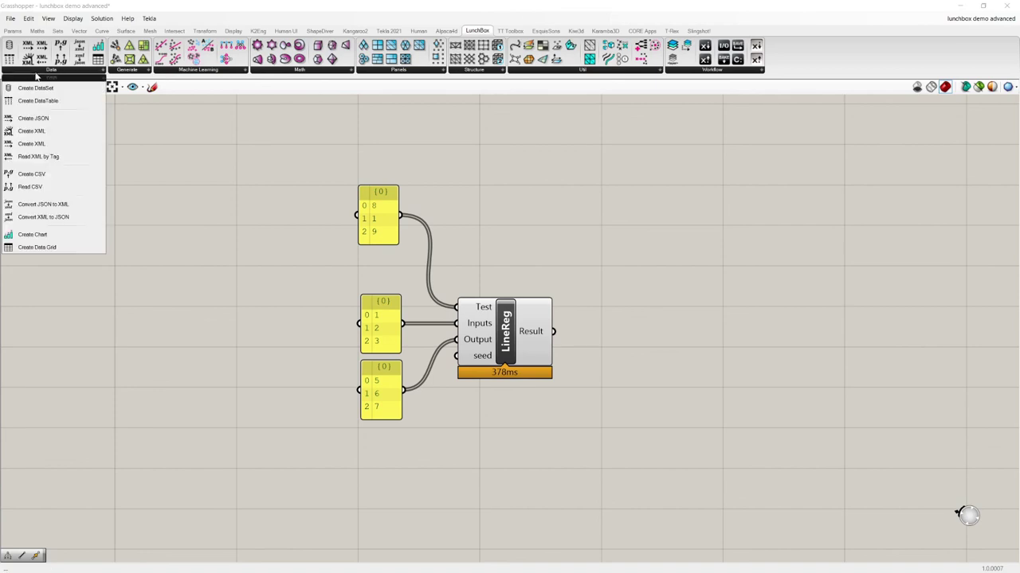
pyautogui.click(132, 72)
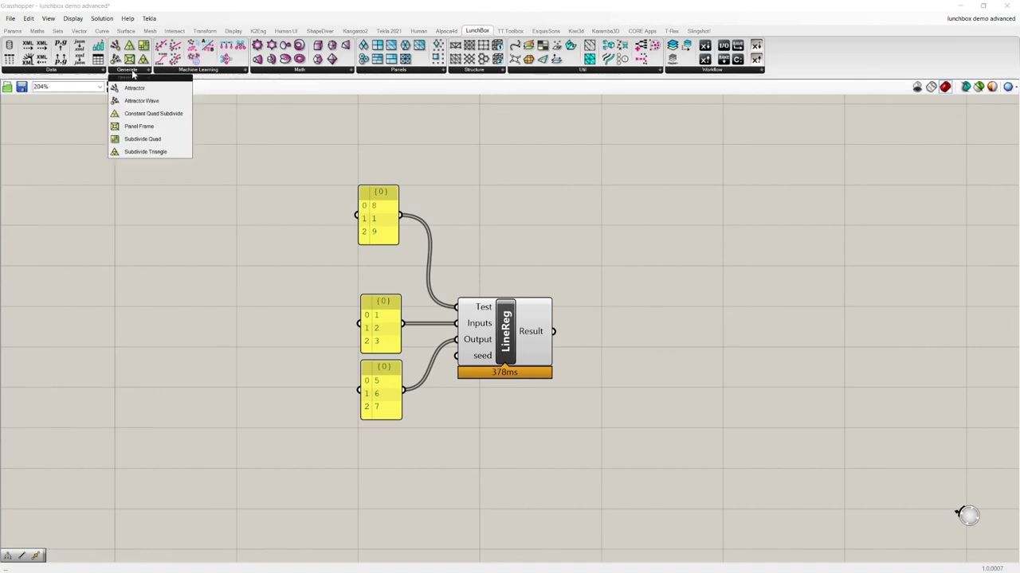
pyautogui.click(198, 71)
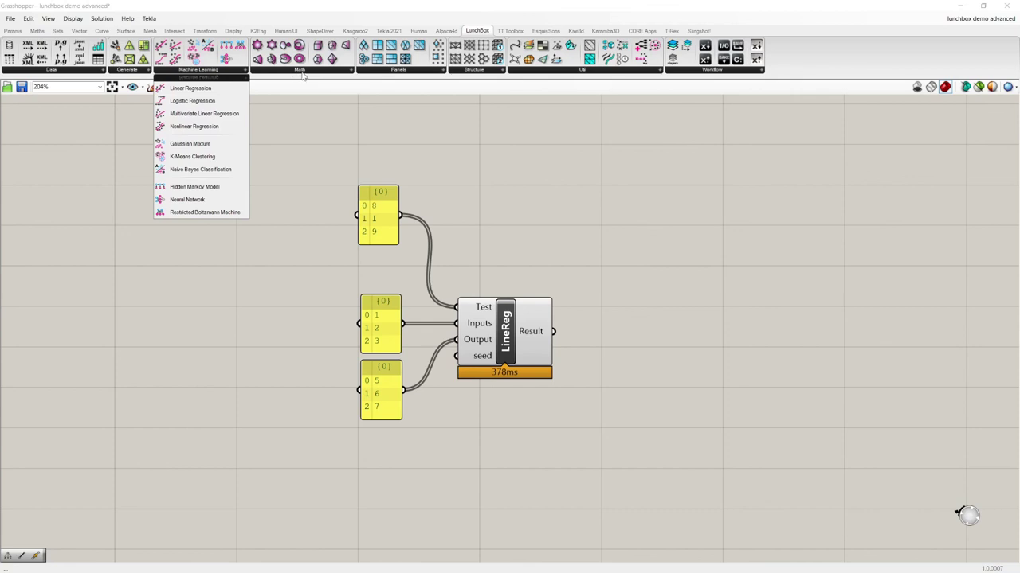
pyautogui.click(304, 73)
pyautogui.click(401, 75)
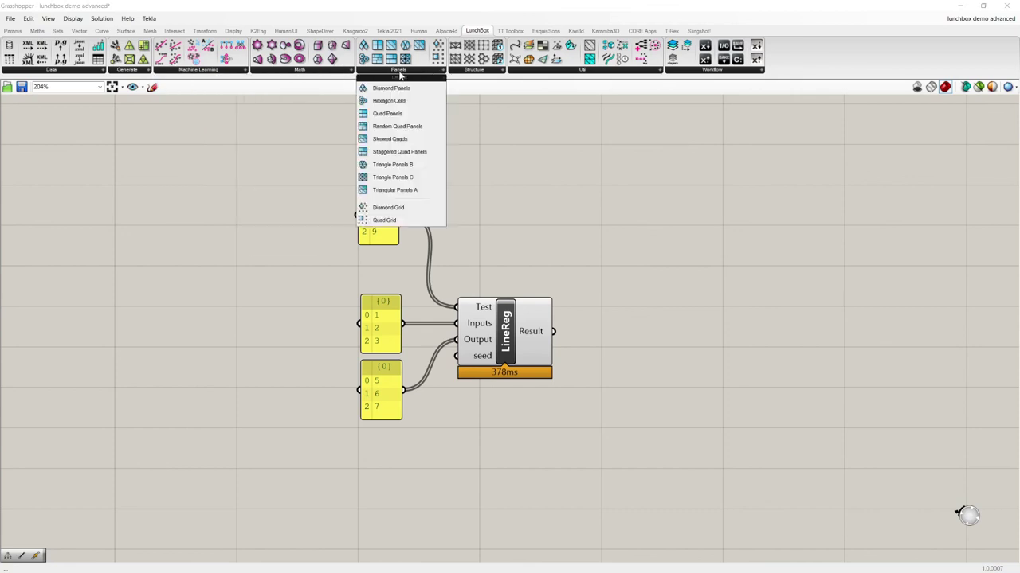
pyautogui.click(497, 75)
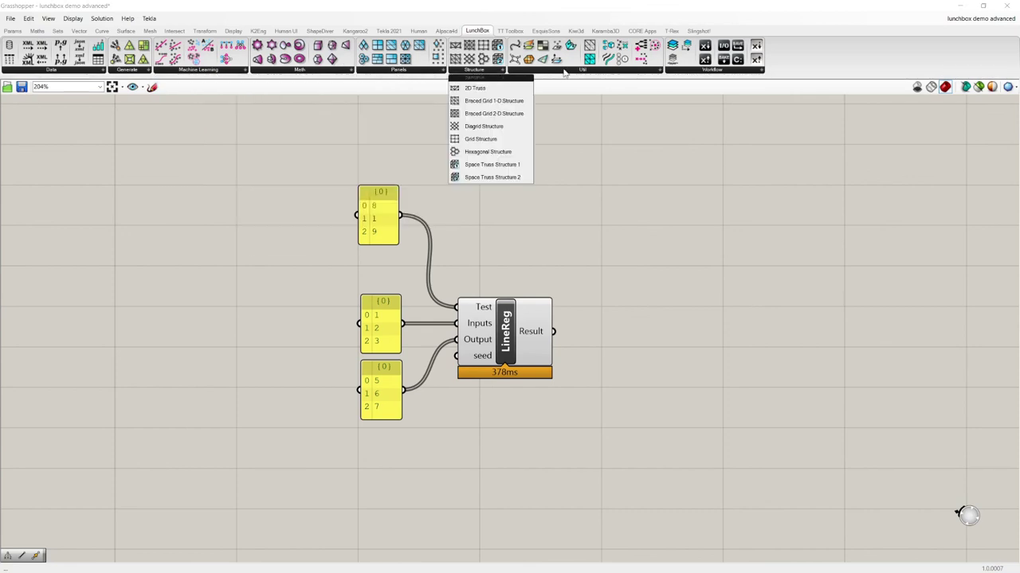
pyautogui.click(564, 71)
pyautogui.click(713, 71)
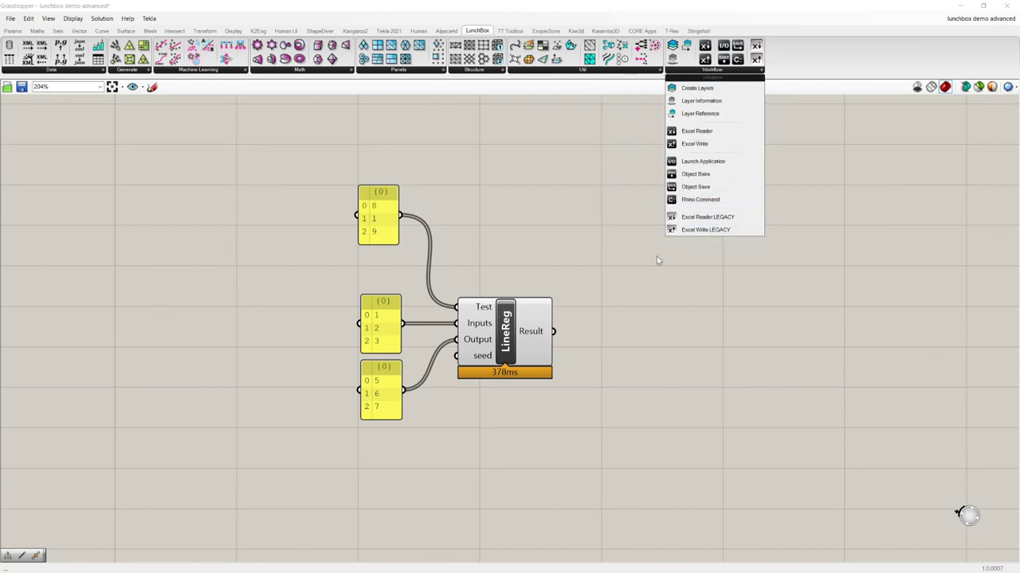